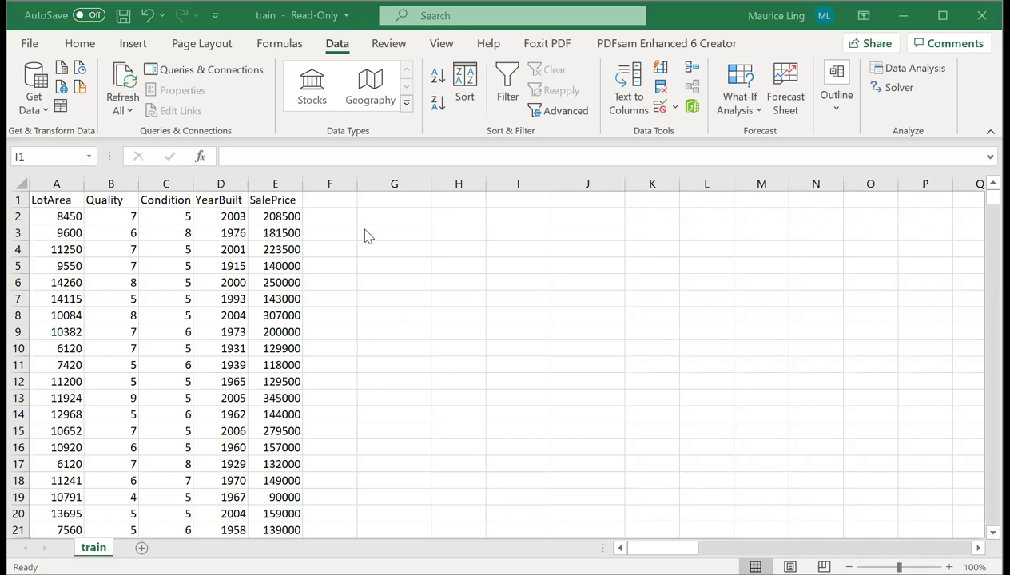
Examine the LotArea, Quality, Condition and YearBuilt columns alongside the SalePrice column.
{"action": "left_click", "coordinate": [54, 184]}
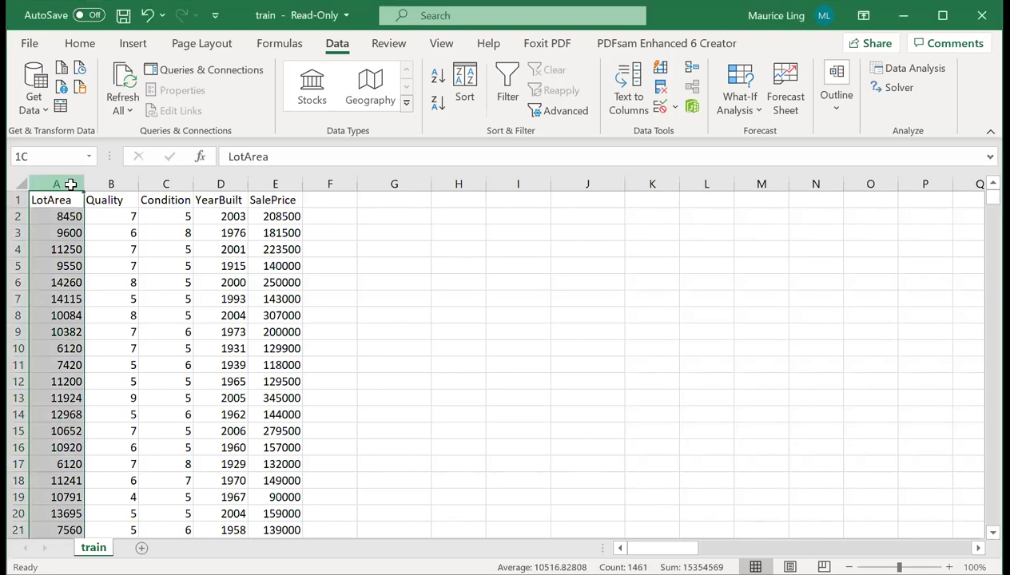
{"action": "key", "text": "ctrl+shift+Right"}
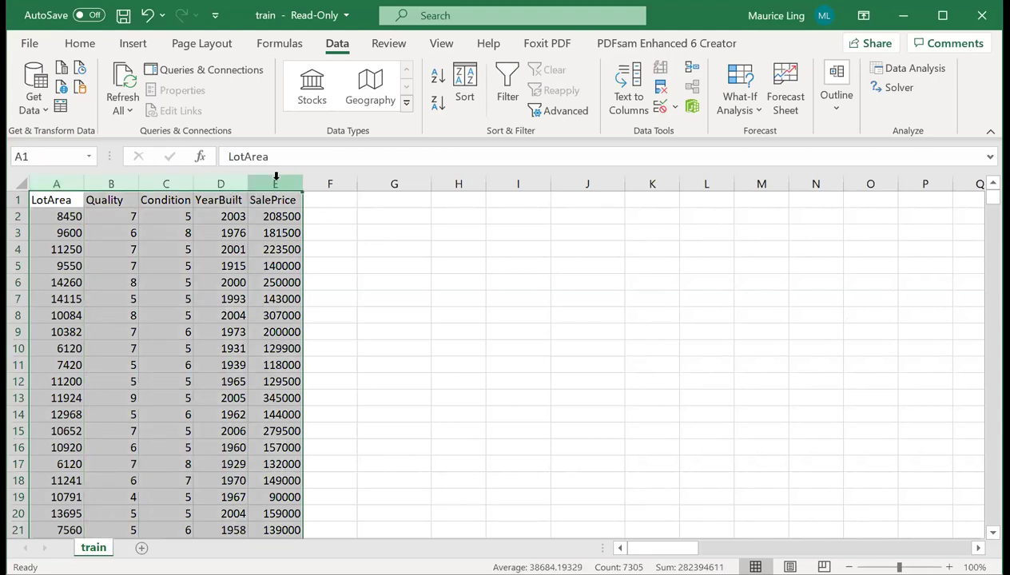
{"action": "left_click", "coordinate": [276, 183]}
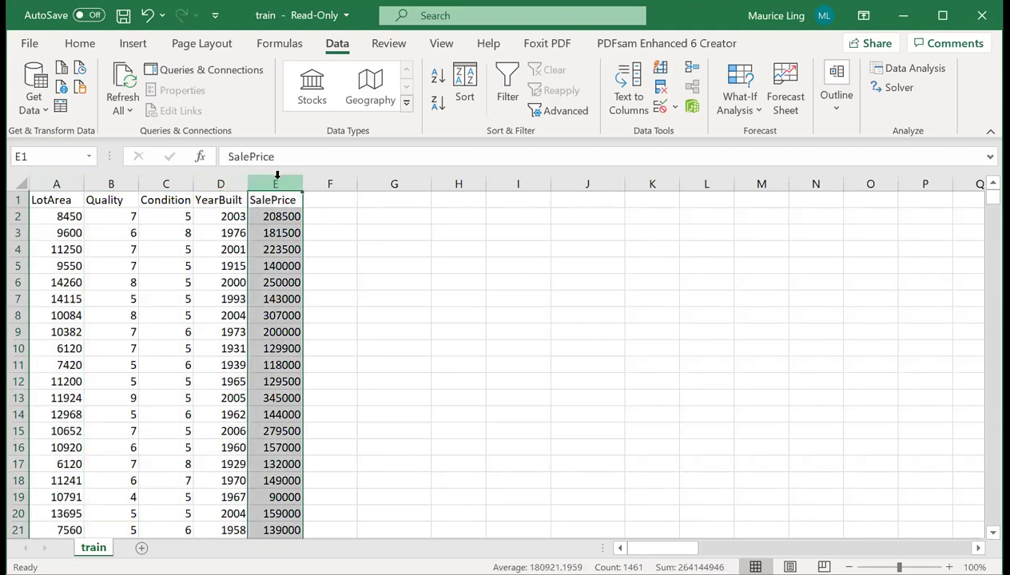
{"action": "left_click", "coordinate": [71, 182]}
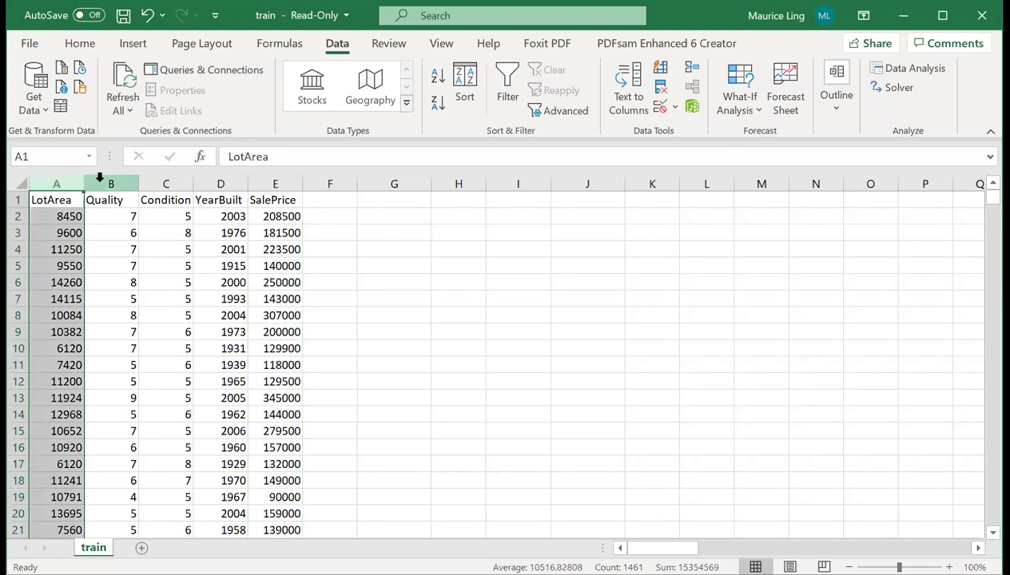
{"action": "left_click", "coordinate": [99, 182]}
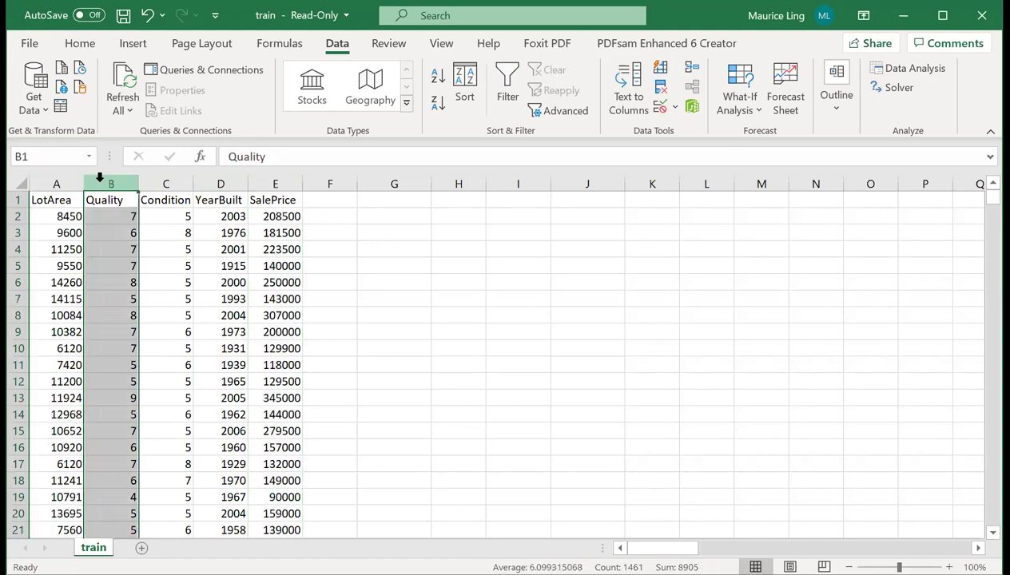
{"action": "left_click", "coordinate": [166, 183]}
{"action": "left_click", "coordinate": [224, 185]}
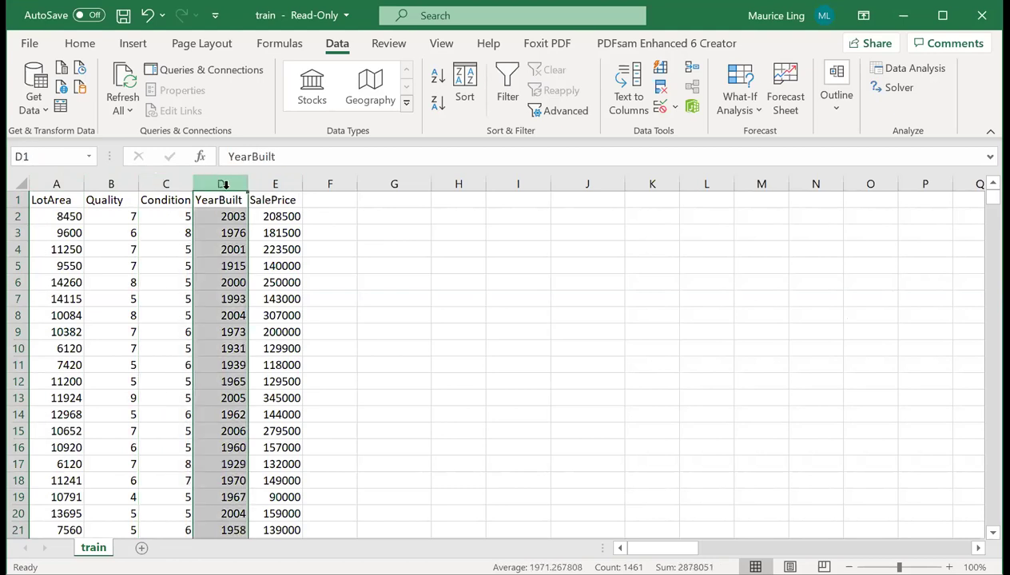
Enter the regression model text "SalePrice = b1(LotArea) + b0" in cell I1.
{"action": "left_click", "coordinate": [513, 205]}
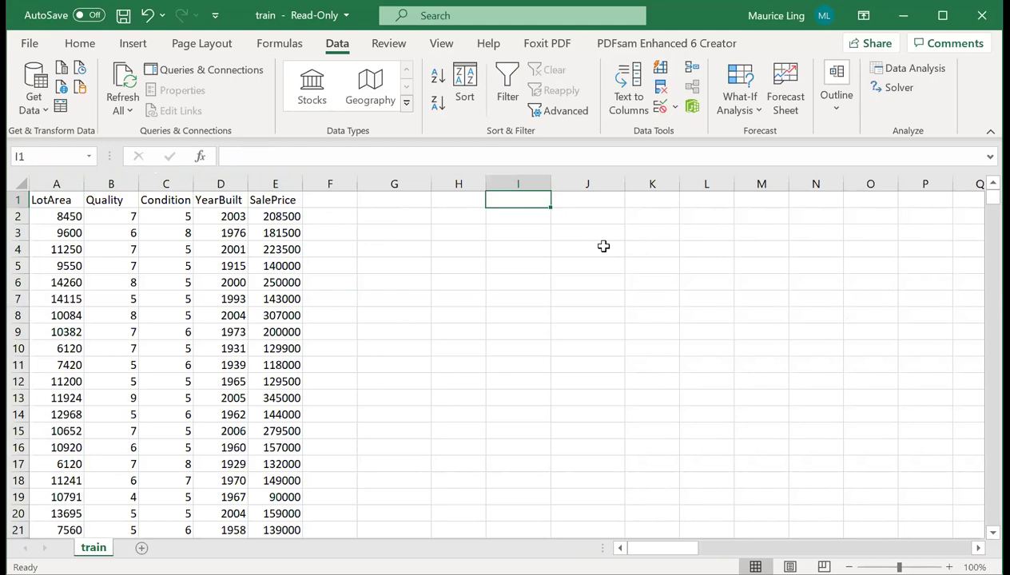
{"action": "type", "text": "SalePrice"}
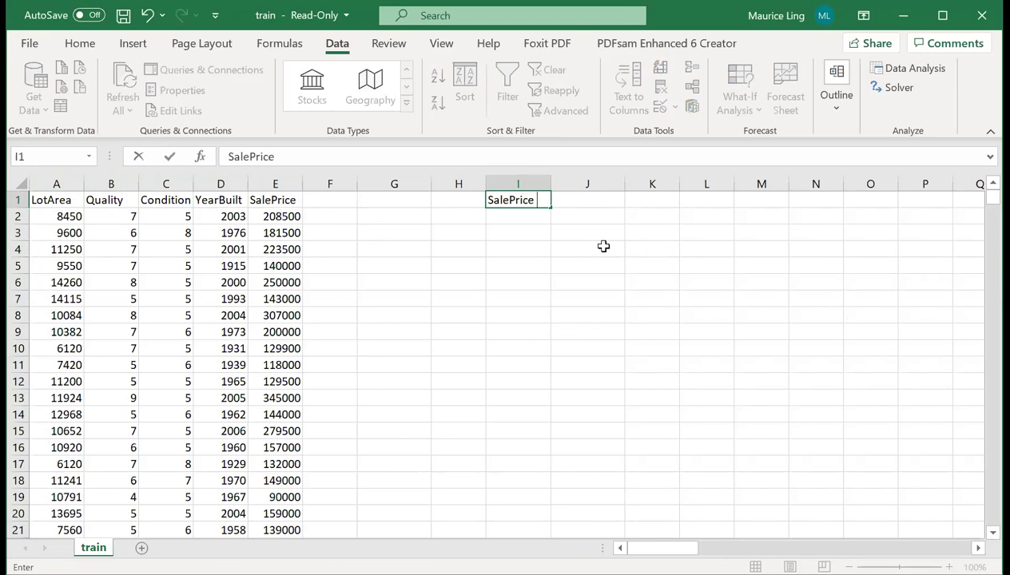
{"action": "type", "text": " = b1(Lot"}
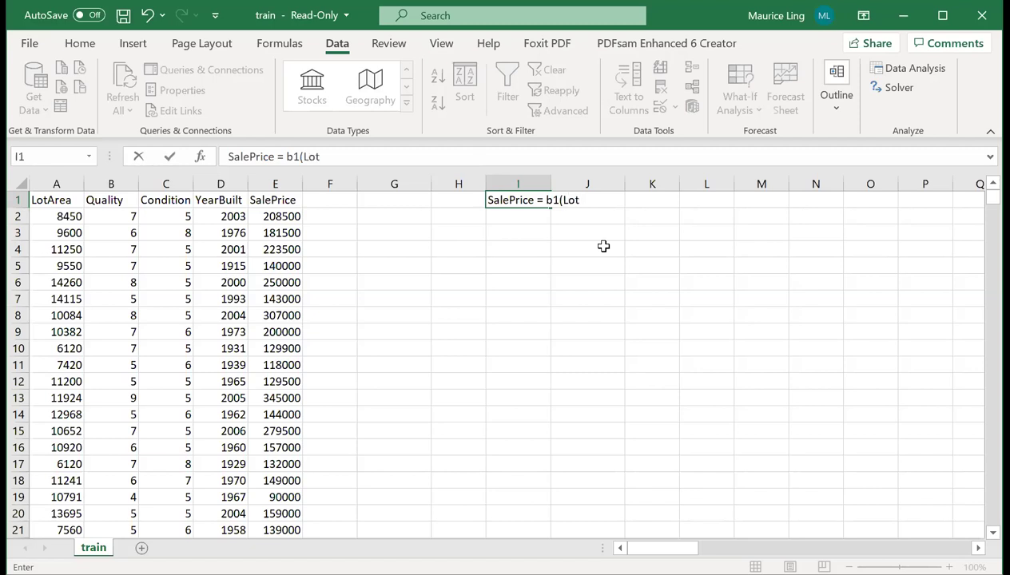
{"action": "type", "text": "Area) + b0"}
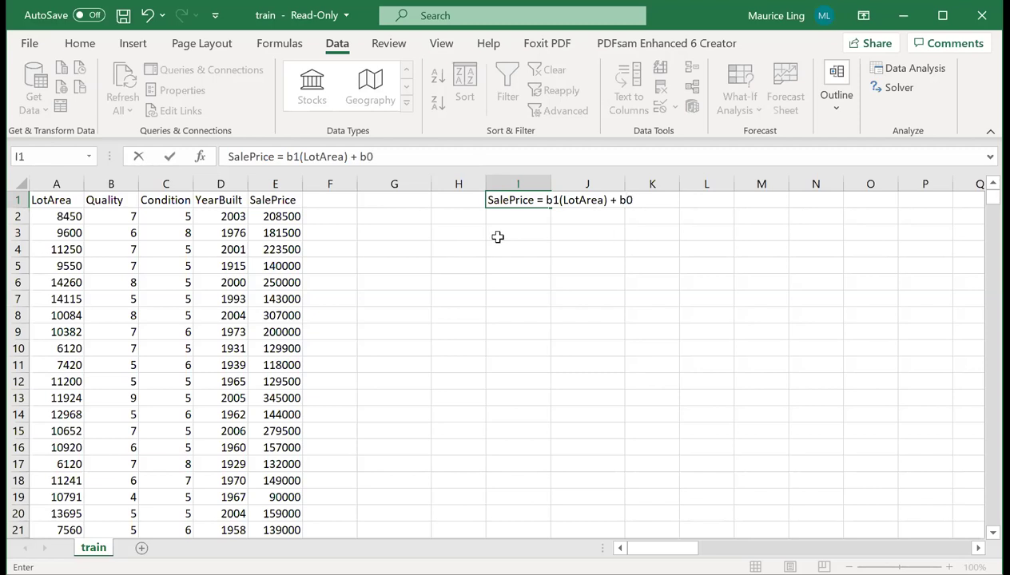
Compute the slope in cell I3 with SLOPE, using column E as the known ys and column A as the known xs.
{"action": "left_click", "coordinate": [504, 233]}
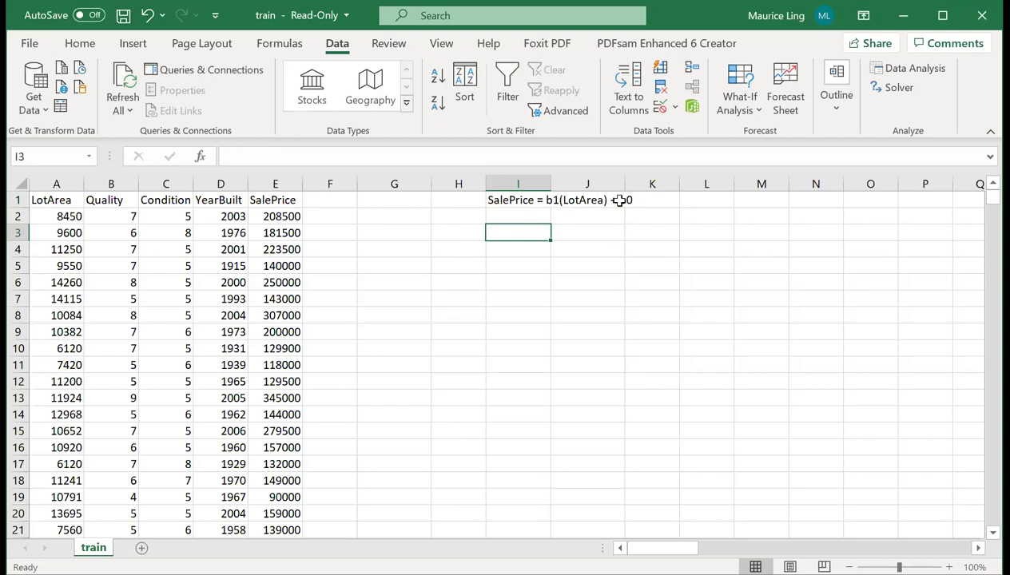
{"action": "type", "text": "="}
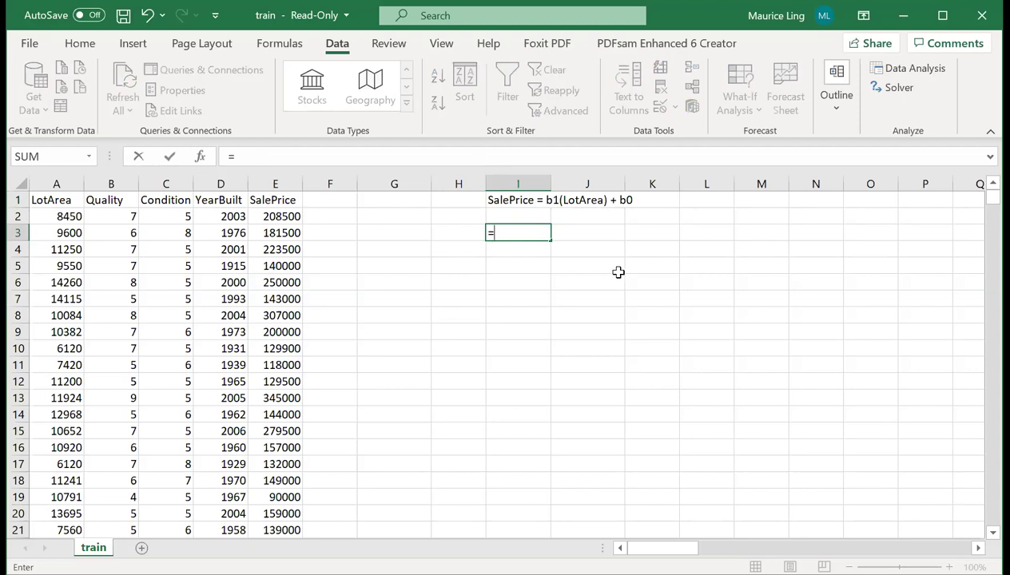
{"action": "type", "text": "slope("}
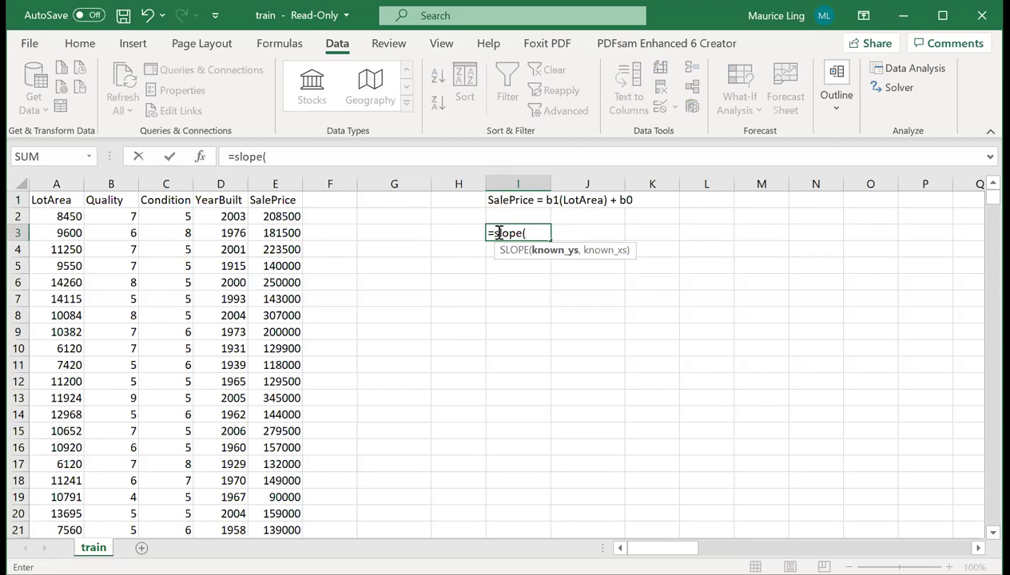
{"action": "left_click", "coordinate": [276, 184]}
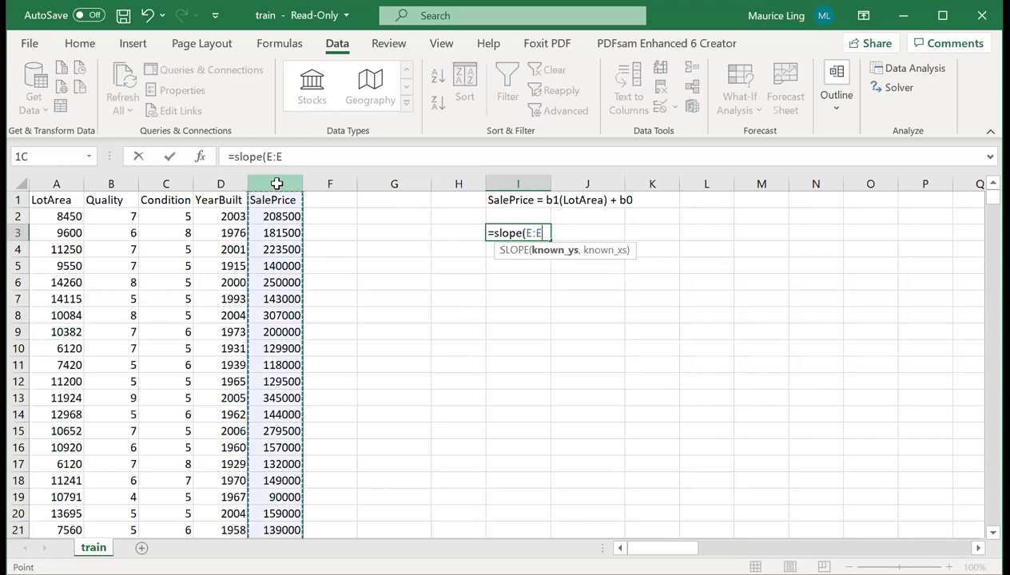
{"action": "type", "text": ","}
{"action": "left_click", "coordinate": [48, 184]}
{"action": "type", "text": ")"}
{"action": "key", "text": "Return"}
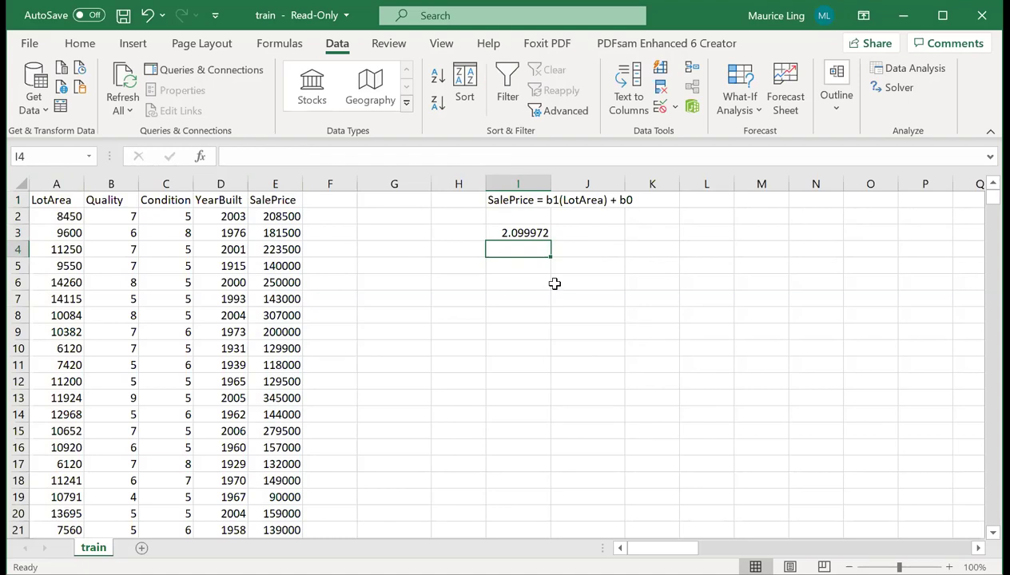
Move the slope formula from I3 to J3 and label cells I3 and I4 as b1 and b0.
{"action": "key", "text": "Up"}
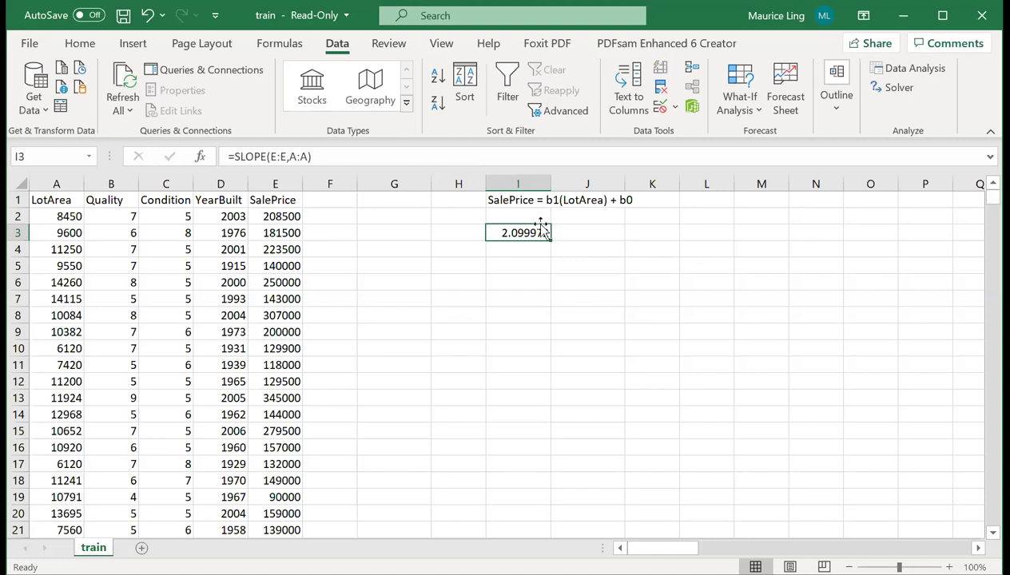
{"action": "left_click_drag", "start_coordinate": [543, 233], "coordinate": [555, 236]}
{"action": "left_click", "coordinate": [532, 231]}
{"action": "type", "text": "b1"}
{"action": "key", "text": "Return"}
{"action": "type", "text": "b0"}
{"action": "key", "text": "Return"}
Compute the intercept in cell J4 with INTERCEPT, using column E as the known ys and column A as the known xs.
{"action": "key", "text": "Up"}
{"action": "key", "text": "Right"}
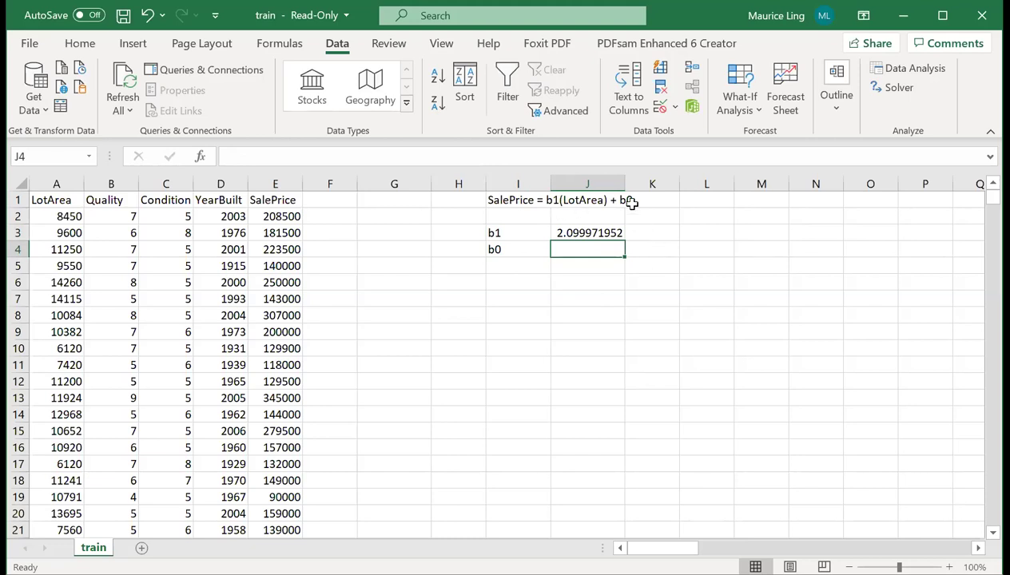
{"action": "type", "text": "="}
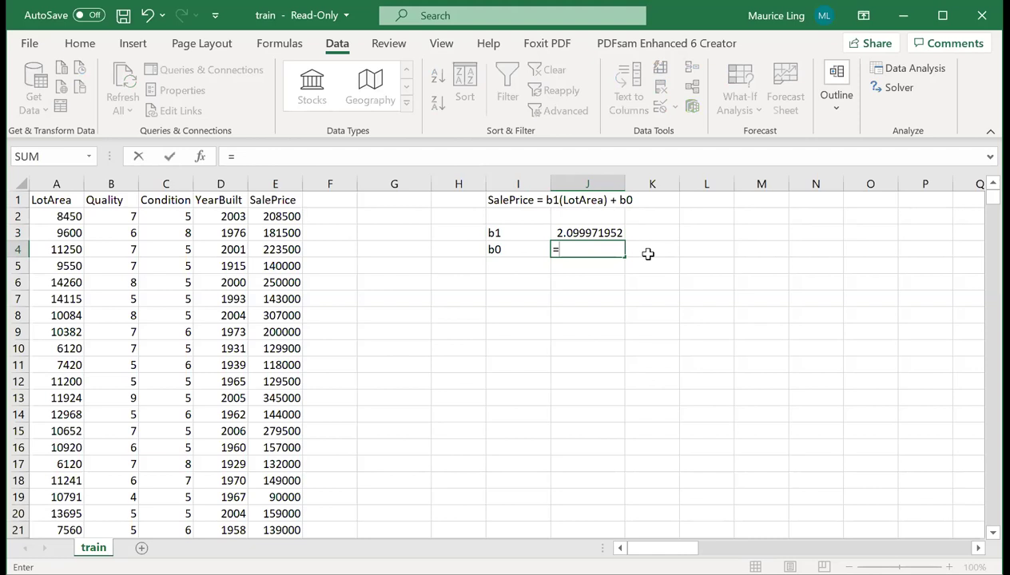
{"action": "type", "text": "intercept"}
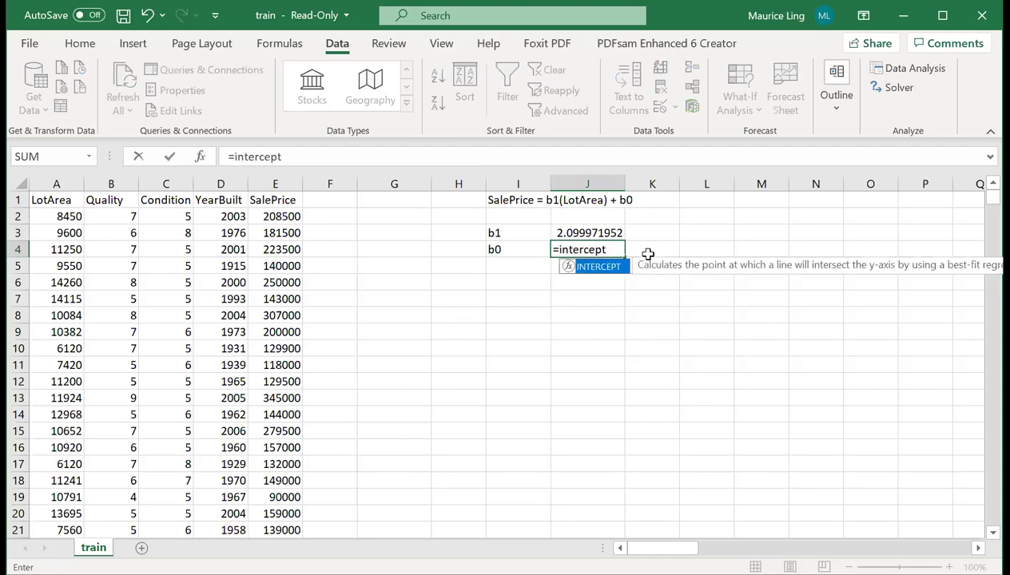
{"action": "type", "text": "("}
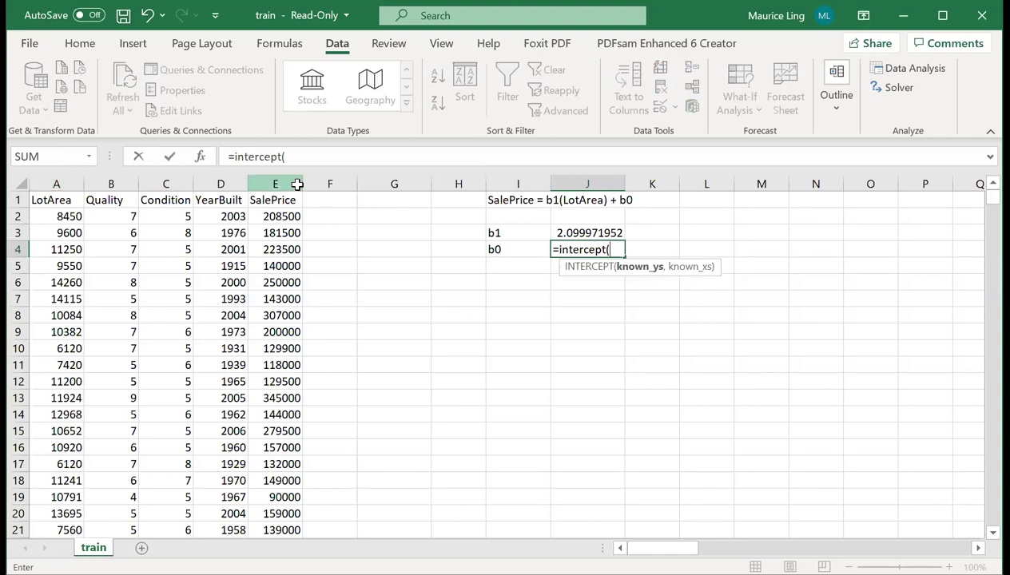
{"action": "left_click", "coordinate": [296, 185]}
{"action": "type", "text": ","}
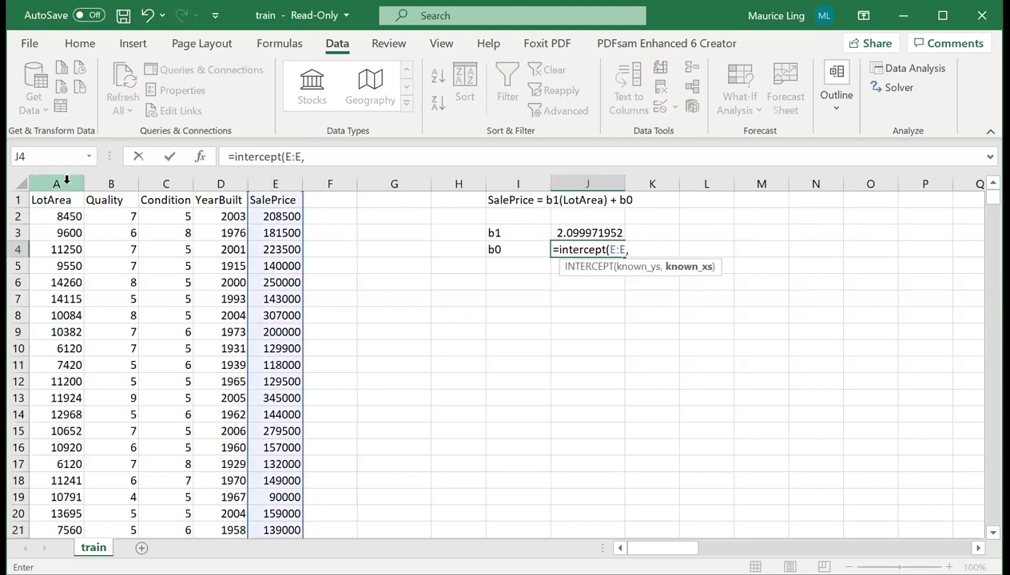
{"action": "left_click", "coordinate": [66, 181]}
{"action": "key", "text": "Return"}
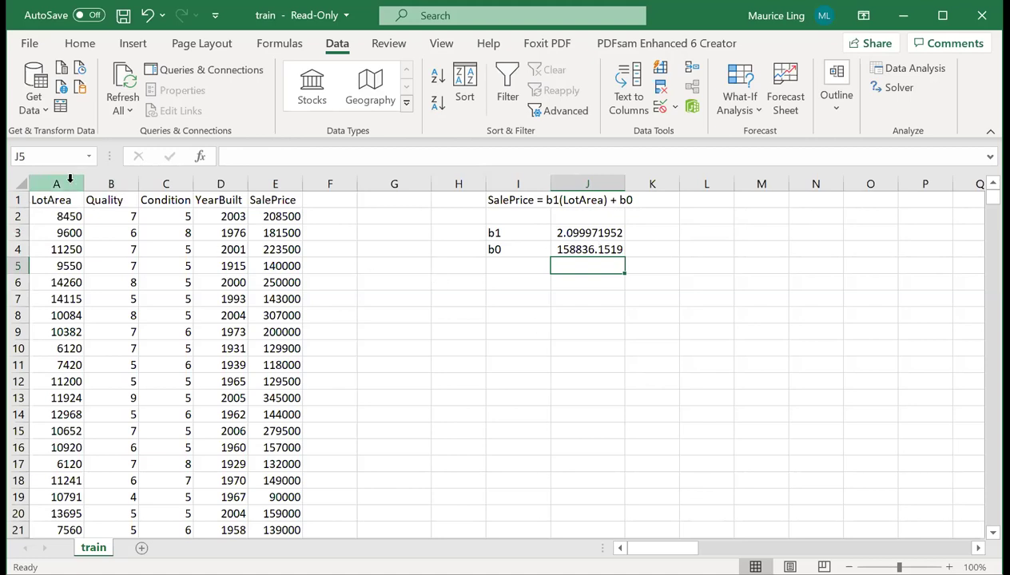
Review the additional predictor columns and insert the term b2(Quality) before b0 in the I1 equation.
{"action": "left_click", "coordinate": [98, 183]}
{"action": "left_click", "coordinate": [158, 183]}
{"action": "left_click", "coordinate": [205, 184]}
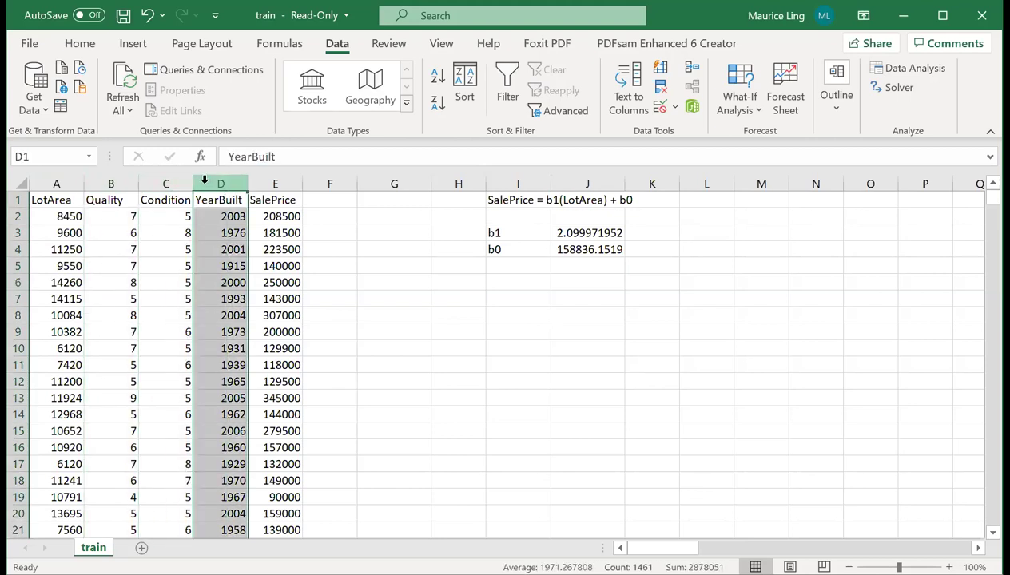
{"action": "left_click", "coordinate": [515, 201]}
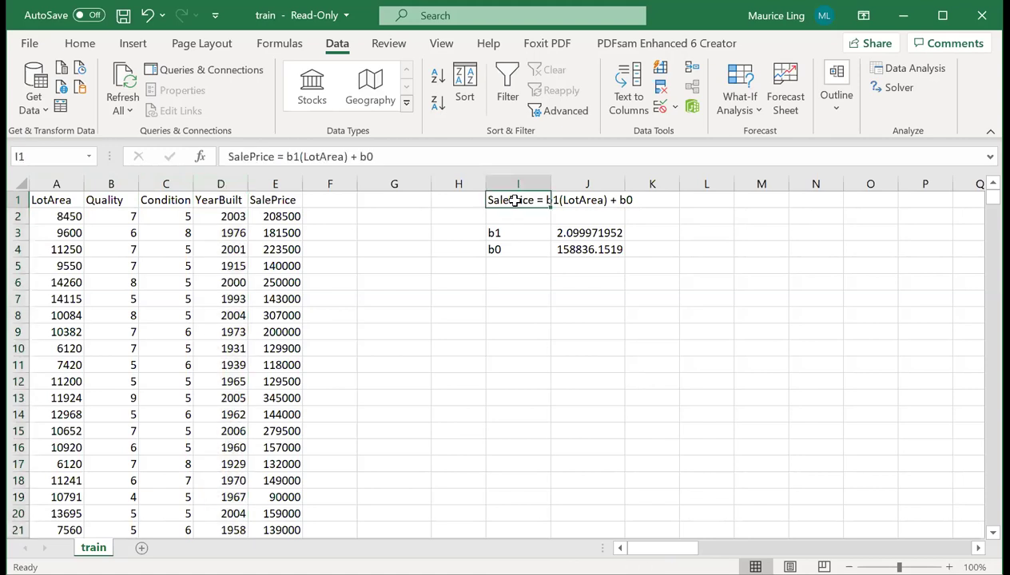
{"action": "left_click", "coordinate": [355, 156]}
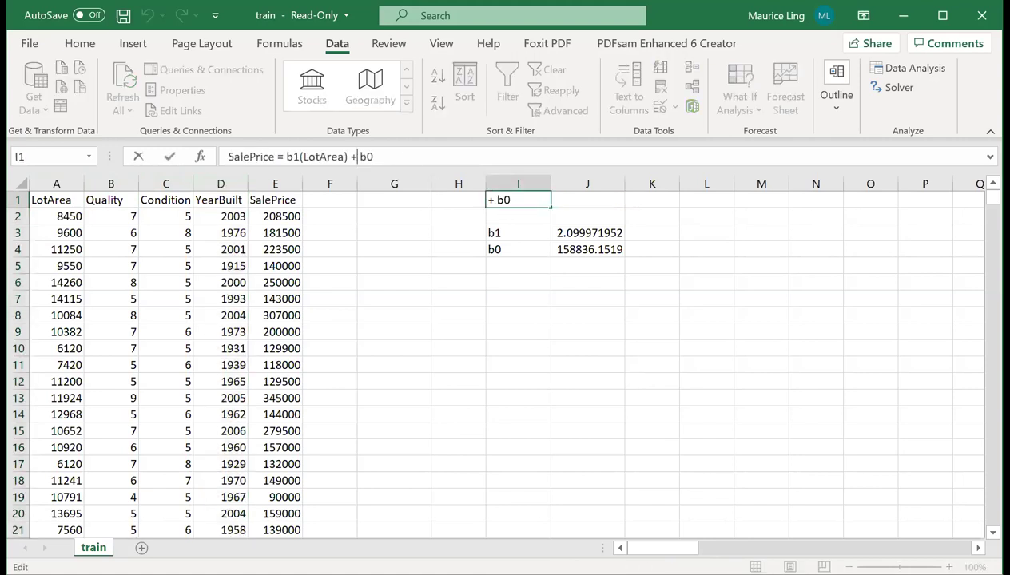
{"action": "left_click", "coordinate": [360, 156]}
{"action": "type", "text": "b2(Quality) + "}
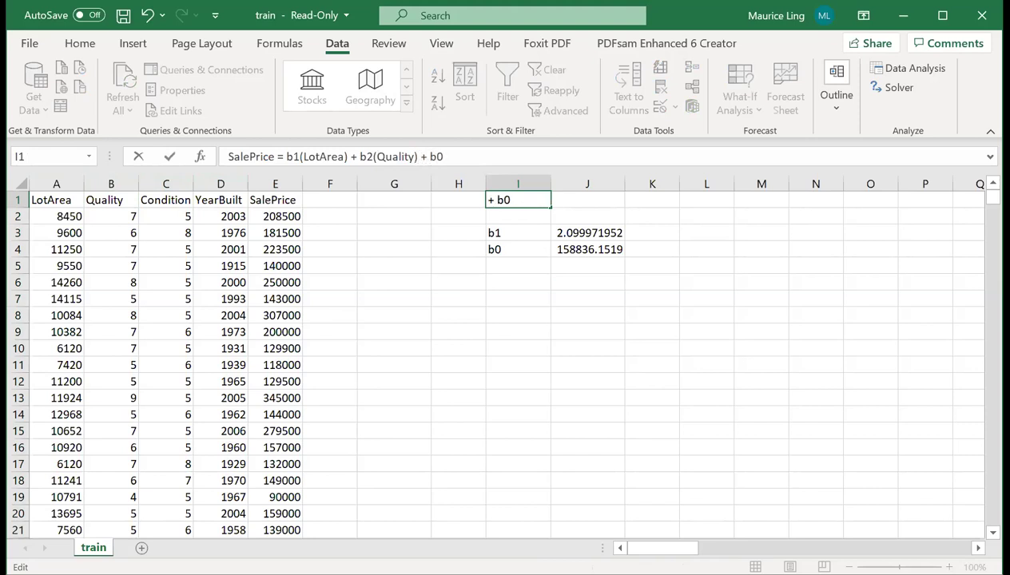
Add the b3 term for Condition after b2(Quality) in the I1 equation, correcting the mistyped capital letter.
{"action": "type", "text": "b3(COnditb"}
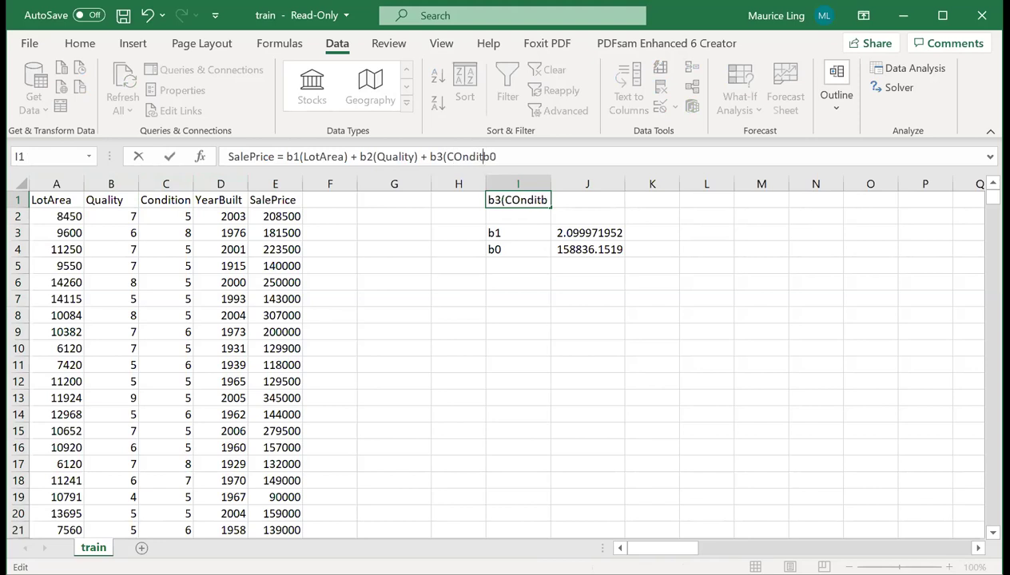
{"action": "key", "text": "BackSpace"}
{"action": "key", "text": "BackSpace"}
{"action": "key", "text": "BackSpace"}
{"action": "key", "text": "BackSpace"}
{"action": "key", "text": "BackSpace"}
{"action": "type", "text": "ondit"}
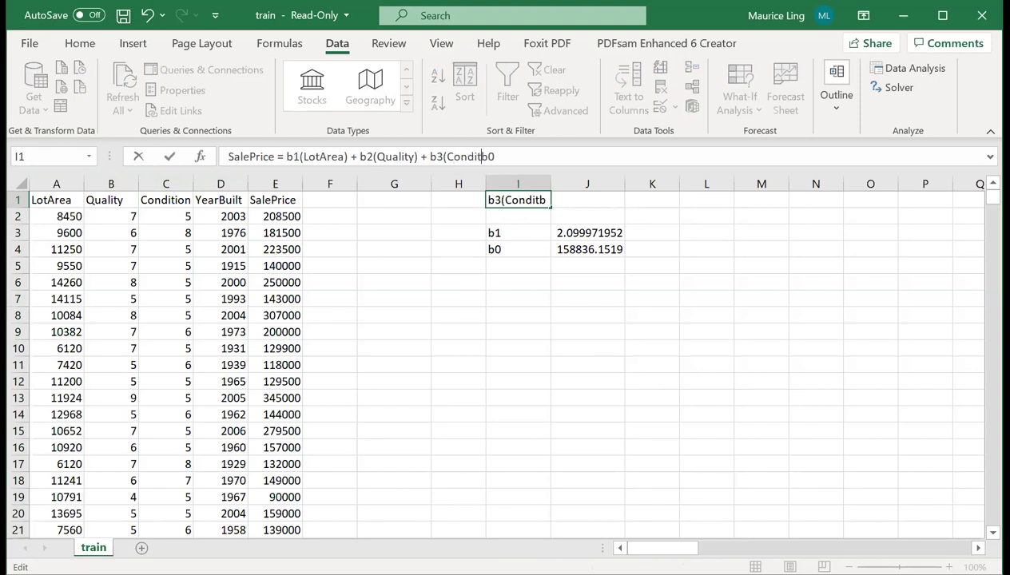
{"action": "type", "text": "ion_ "}
Add the term b4(YearBuilt) before b0 in the I1 equation and correct the Condition term to b3(Condition).
{"action": "type", "text": "+ "}
{"action": "type", "text": "b4(Year"}
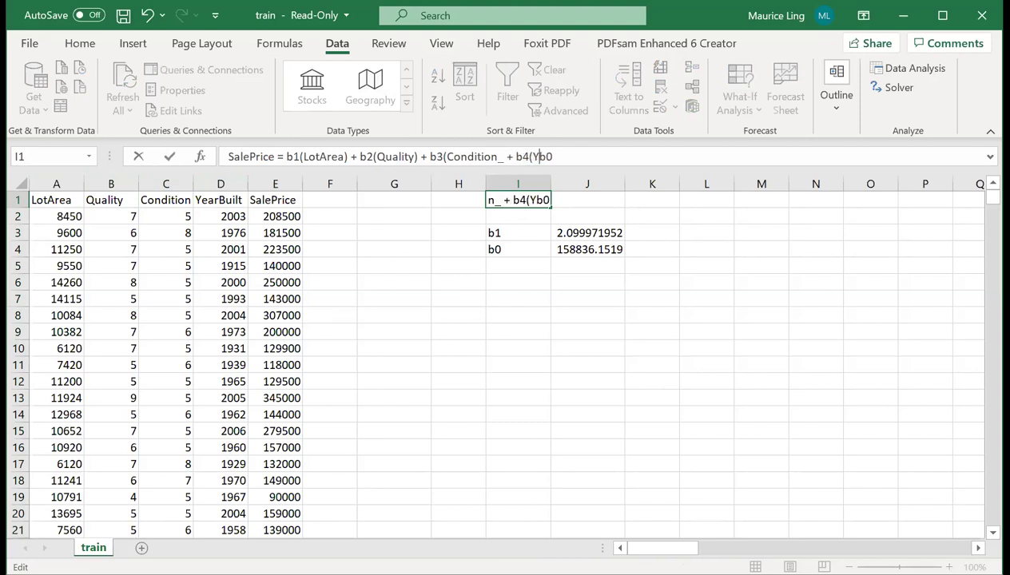
{"action": "type", "text": "Built"}
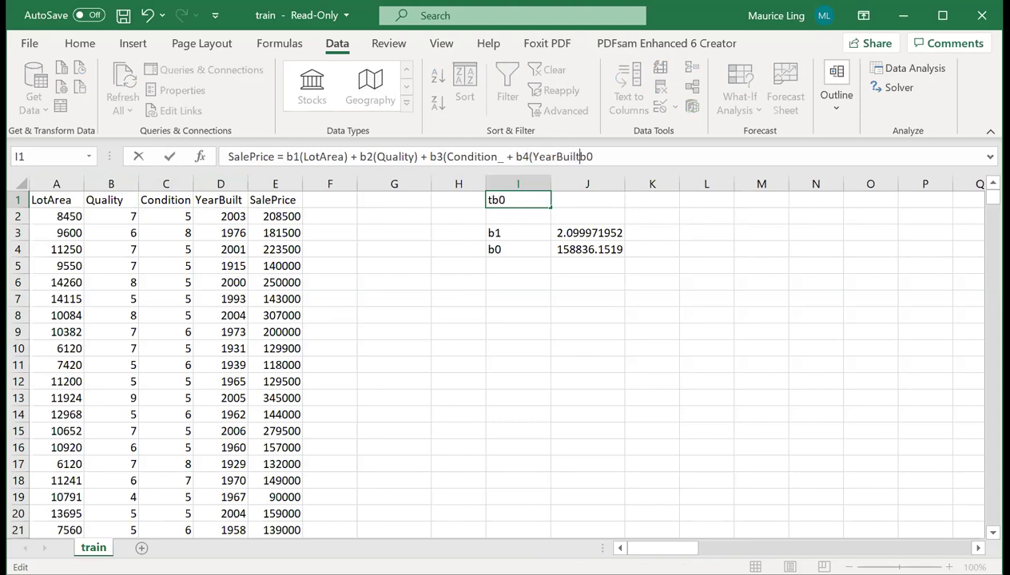
{"action": "type", "text": ") +"}
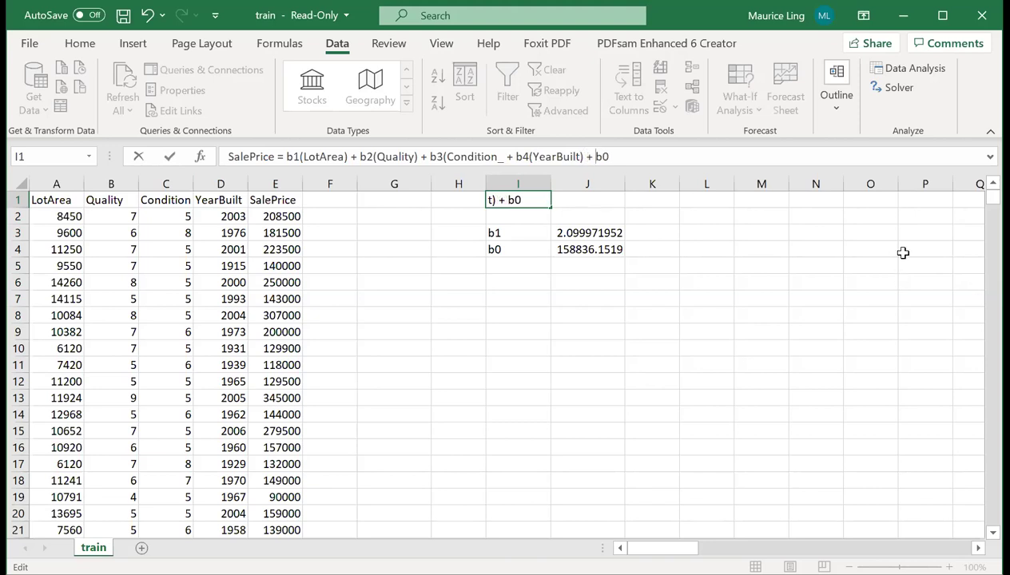
{"action": "left_click", "coordinate": [502, 156]}
{"action": "type", "text": ")"}
{"action": "key", "text": "Return"}
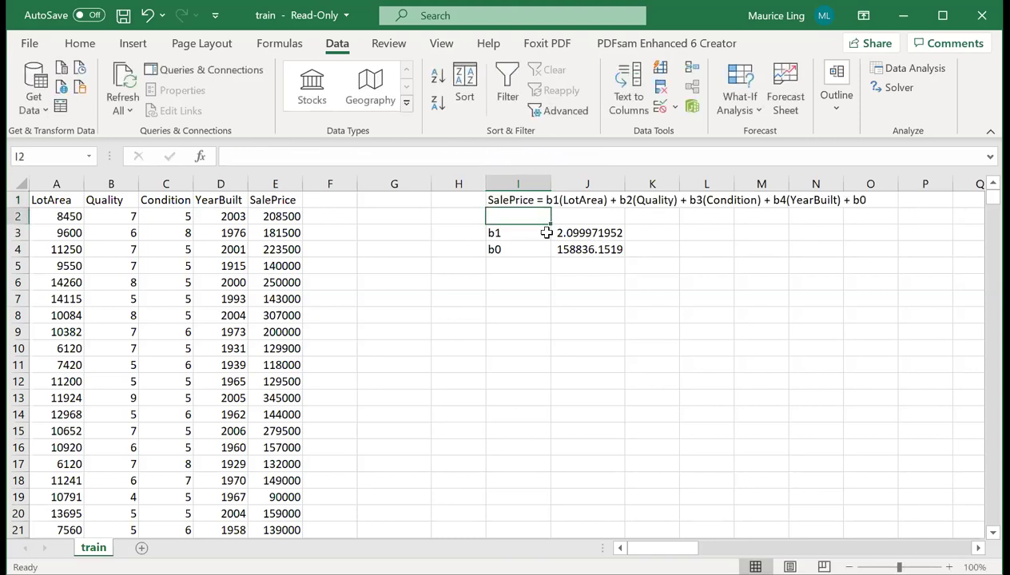
Highlight the equation across cells I1:O1 with a gold fill color.
{"action": "left_click", "coordinate": [515, 200]}
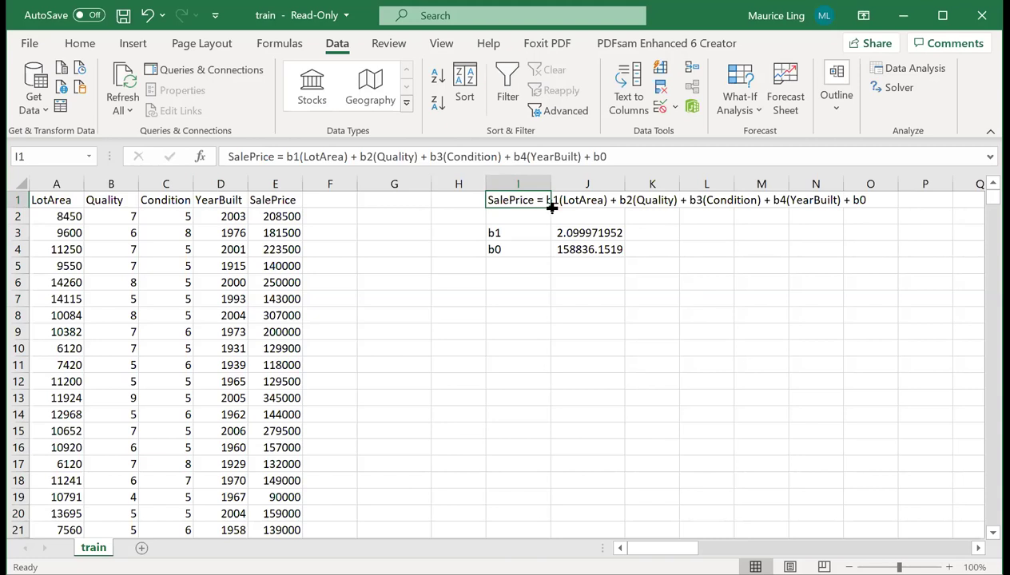
{"action": "left_click_drag", "start_coordinate": [550, 207], "coordinate": [850, 201]}
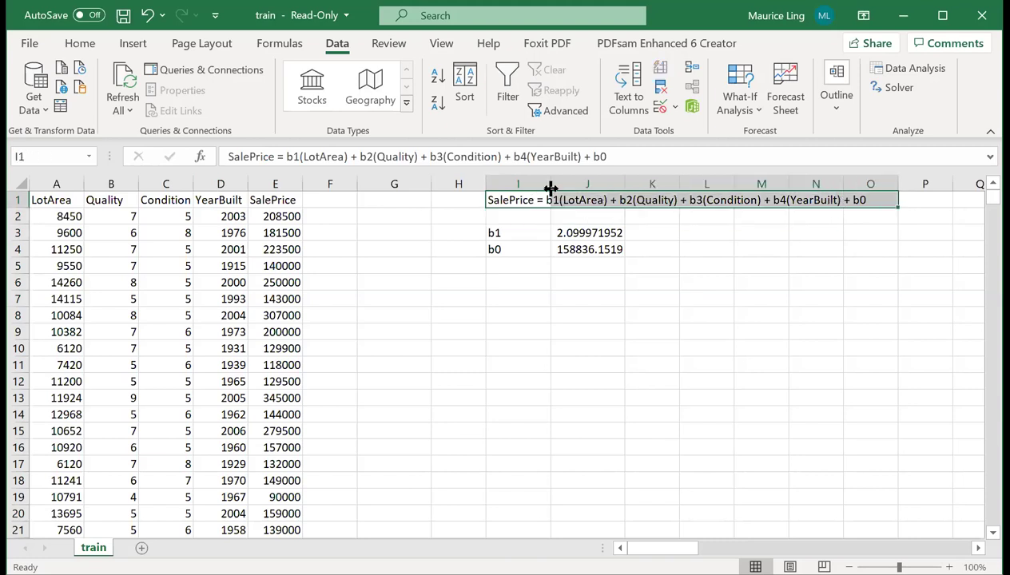
{"action": "left_click", "coordinate": [82, 44]}
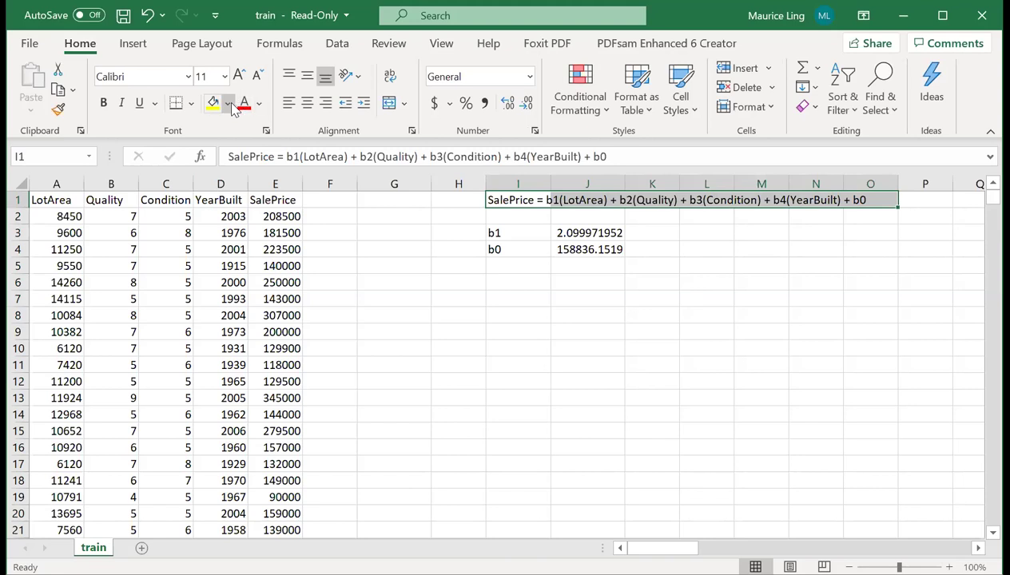
{"action": "left_click", "coordinate": [231, 106]}
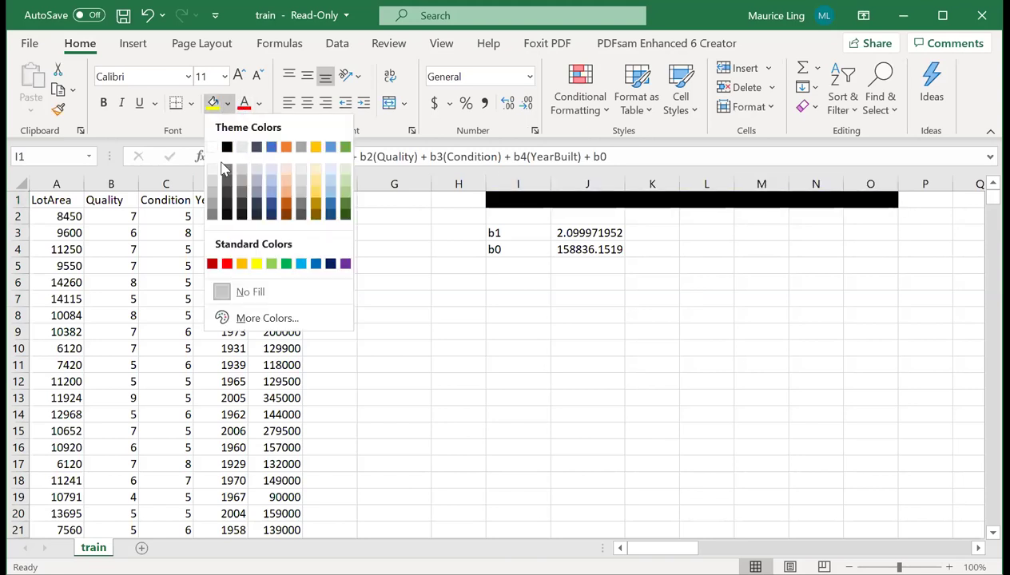
{"action": "left_click", "coordinate": [316, 150]}
{"action": "left_click", "coordinate": [709, 295]}
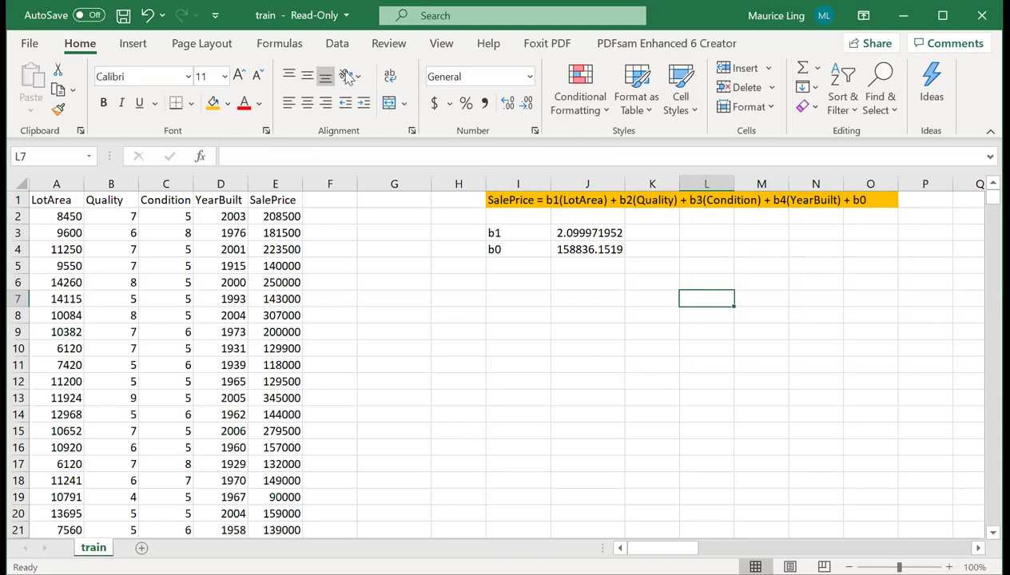
Replace the b1 slope formula in cell J3 with the placeholder value 0.1.
{"action": "left_click", "coordinate": [336, 43]}
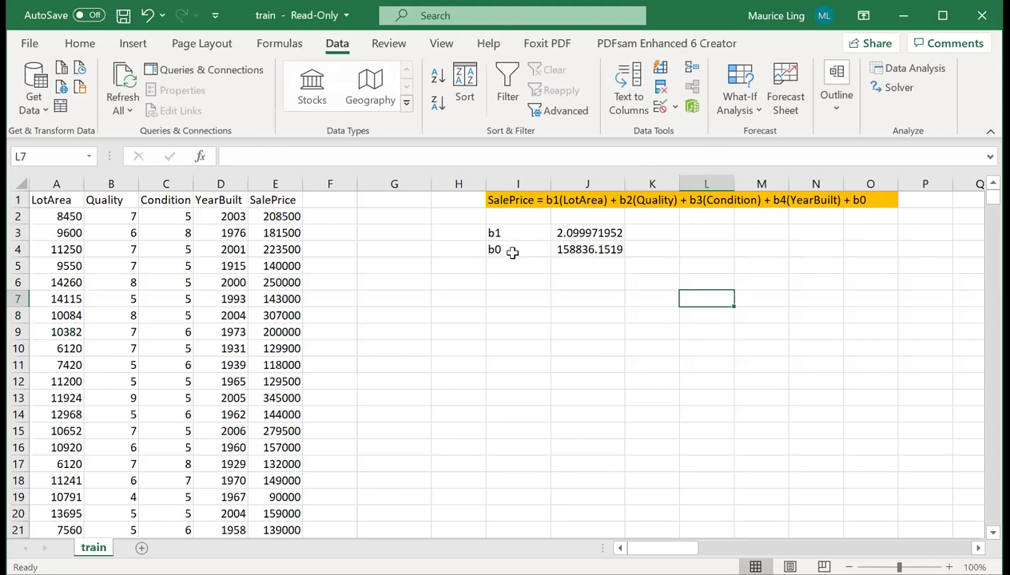
{"action": "left_click", "coordinate": [512, 253]}
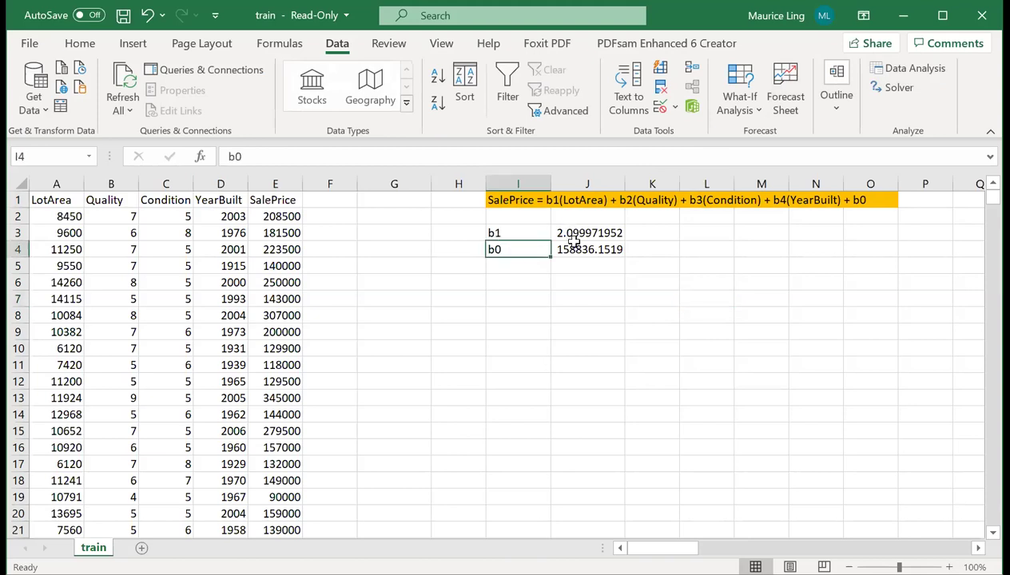
{"action": "left_click_drag", "start_coordinate": [574, 238], "coordinate": [580, 248]}
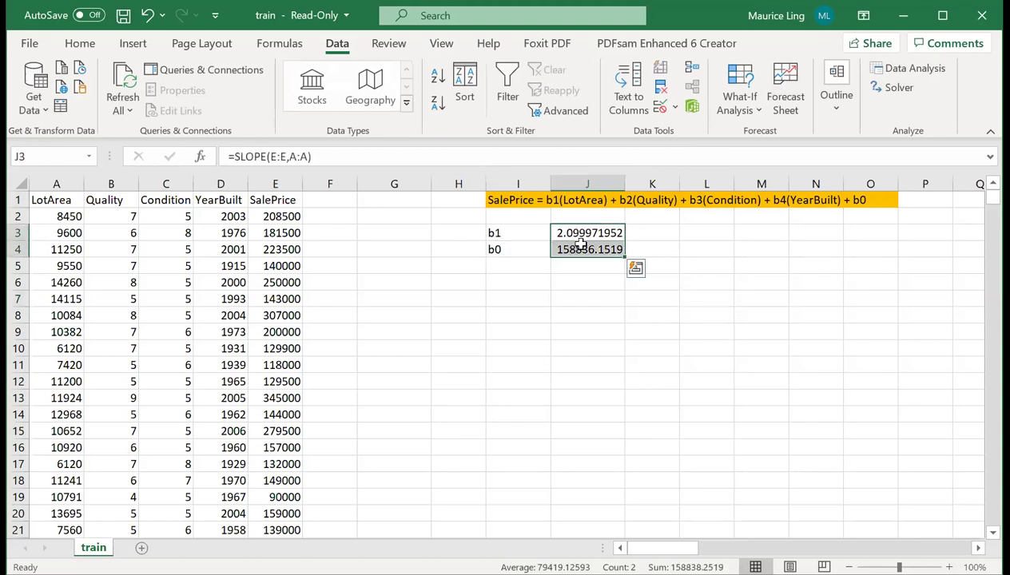
{"action": "type", "text": "0.1"}
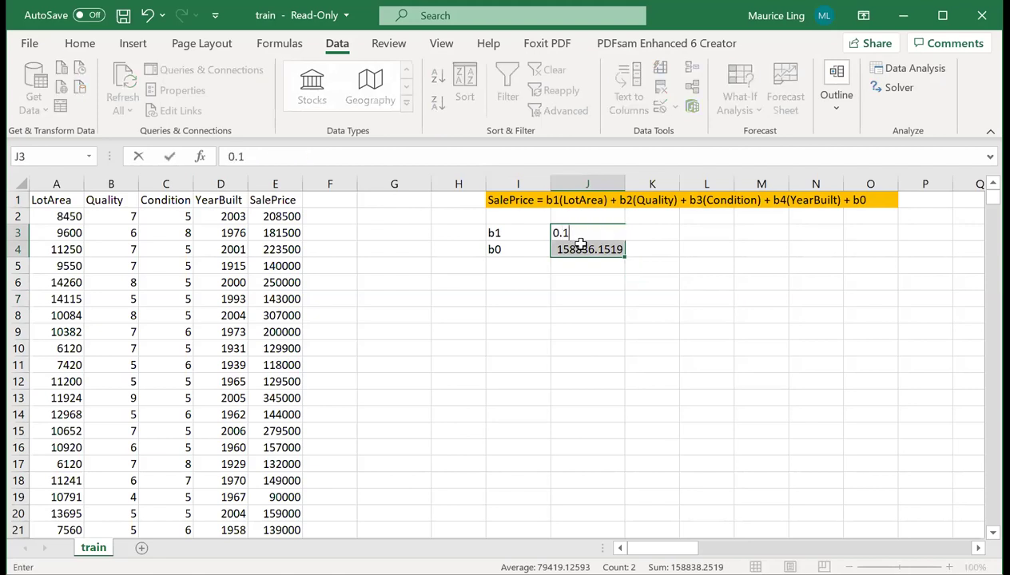
{"action": "key", "text": "Return"}
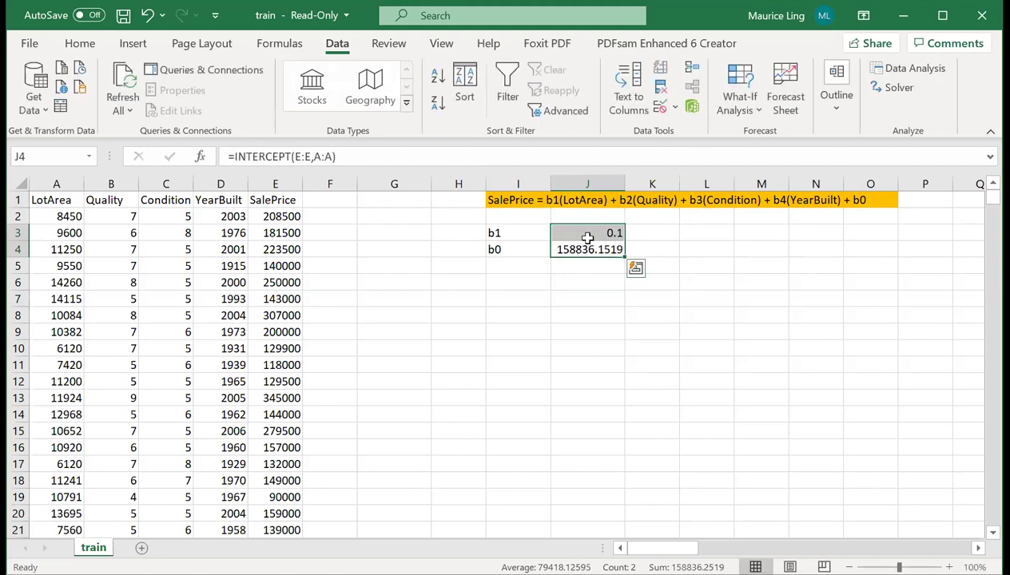
Relabel cell I4 as b2 and enter the labels b3, b4 and b0 in cells I5 to I7.
{"action": "left_click", "coordinate": [587, 252]}
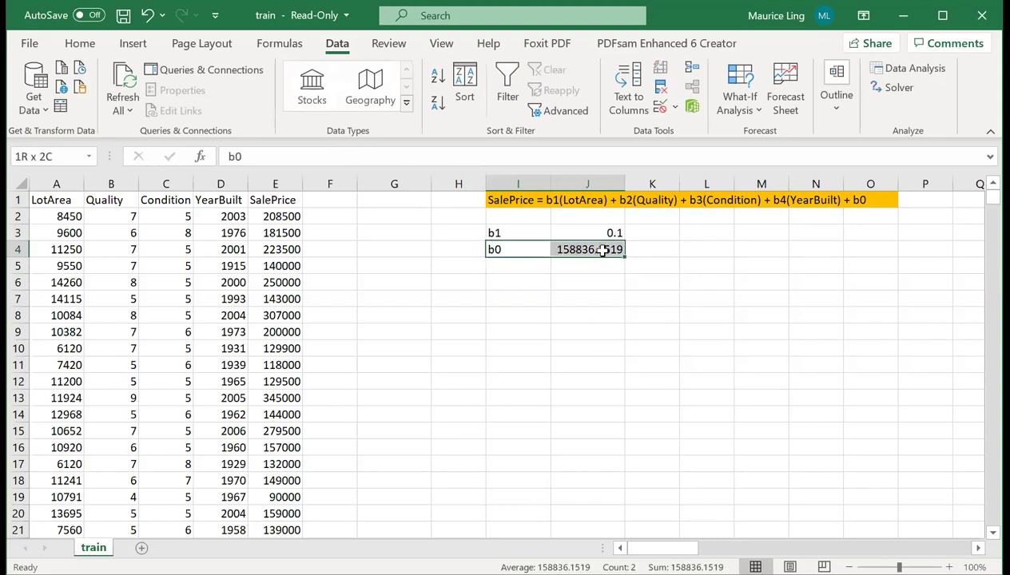
{"action": "left_click_drag", "start_coordinate": [603, 250], "coordinate": [606, 250]}
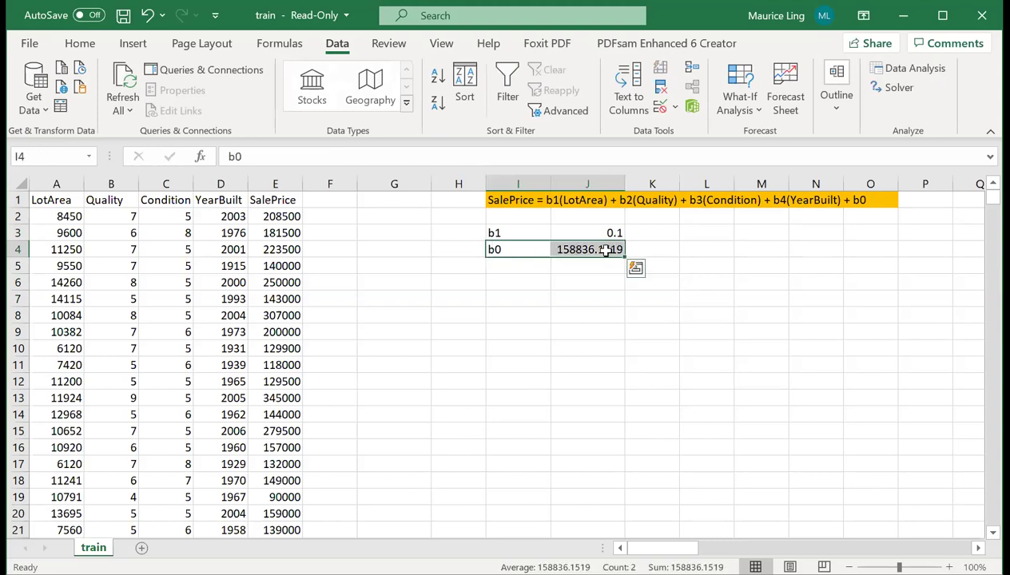
{"action": "left_click", "coordinate": [534, 260]}
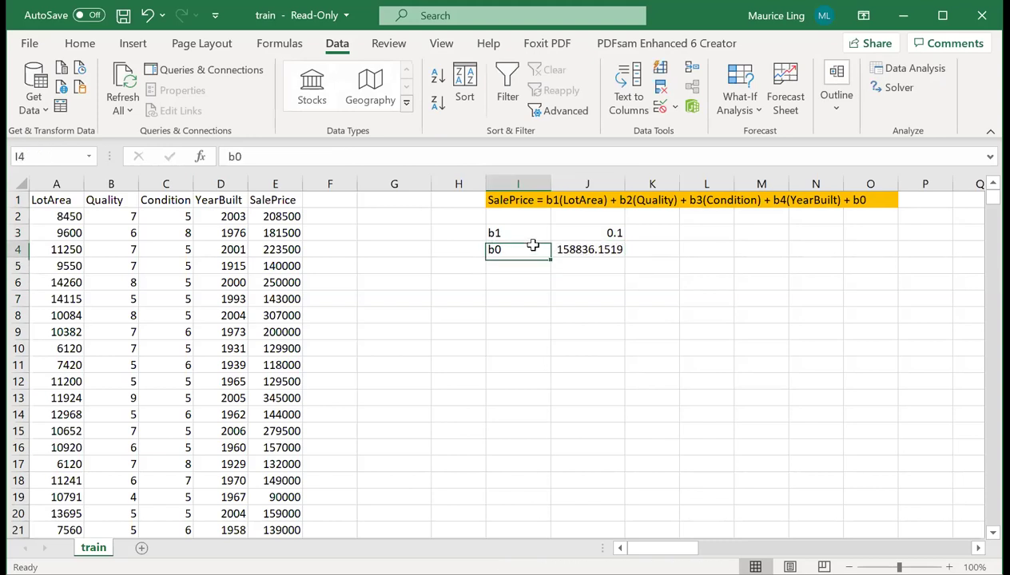
{"action": "type", "text": "b2"}
{"action": "key", "text": "Return"}
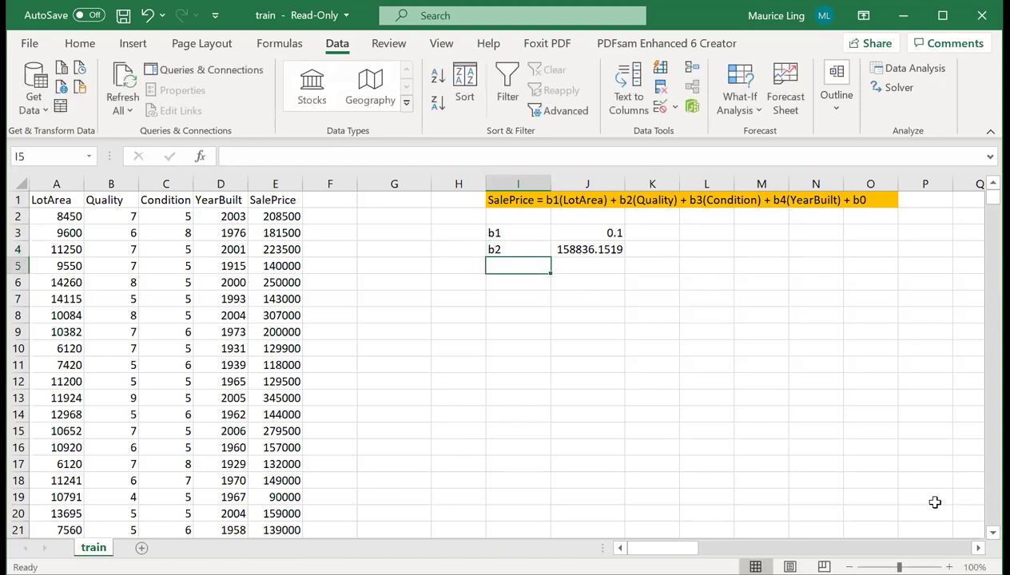
{"action": "type", "text": "b3"}
{"action": "key", "text": "Return"}
{"action": "type", "text": "b4"}
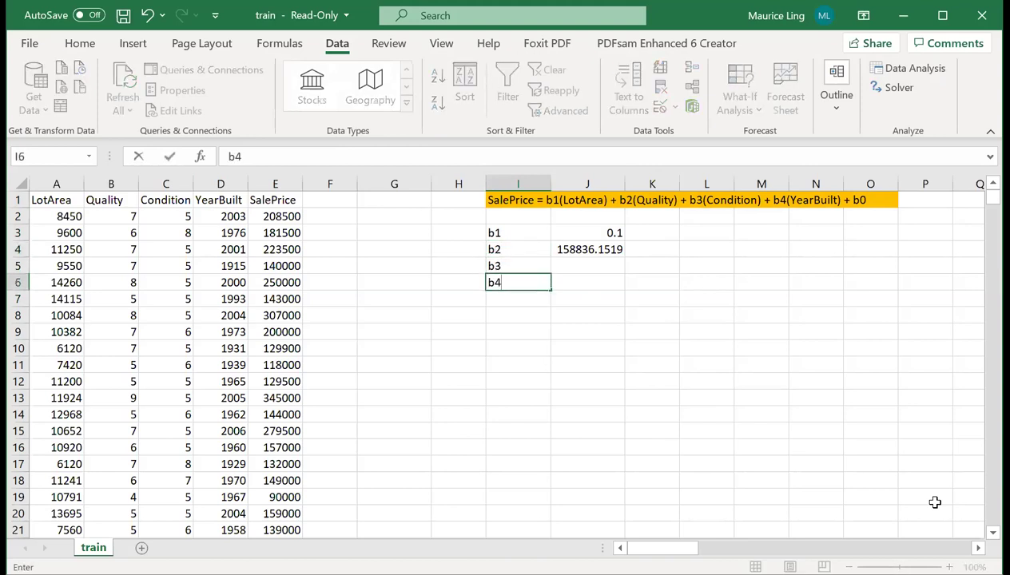
{"action": "key", "text": "Return"}
{"action": "type", "text": "b"}
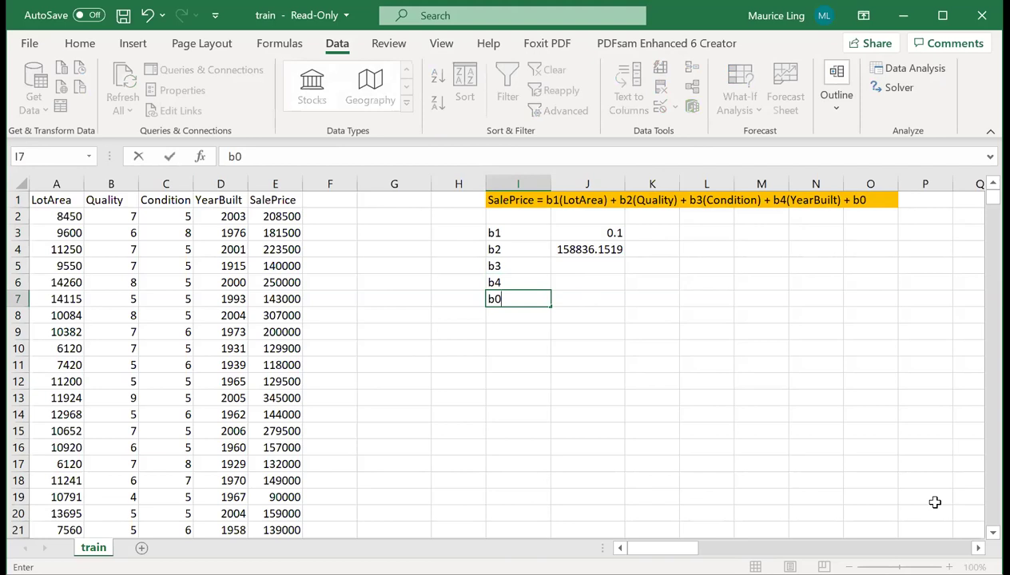
{"action": "type", "text": "0"}
Set the b2, b3, b4 and b0 coefficients in cells J4 to J7 to 0.1 each.
{"action": "key", "text": "Up"}
{"action": "key", "text": "Up"}
{"action": "key", "text": "Right"}
{"action": "key", "text": "Up"}
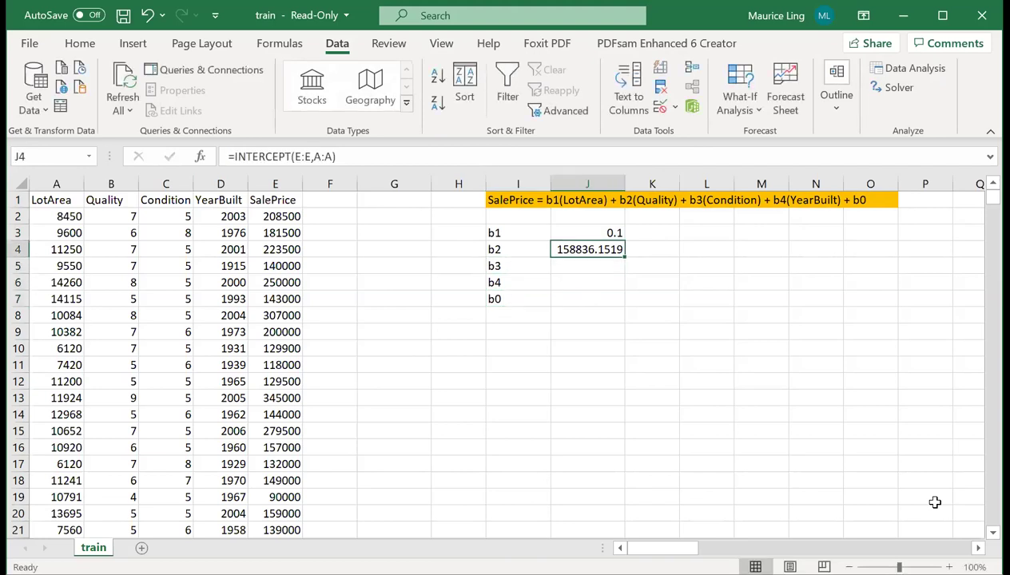
{"action": "type", "text": "0"}
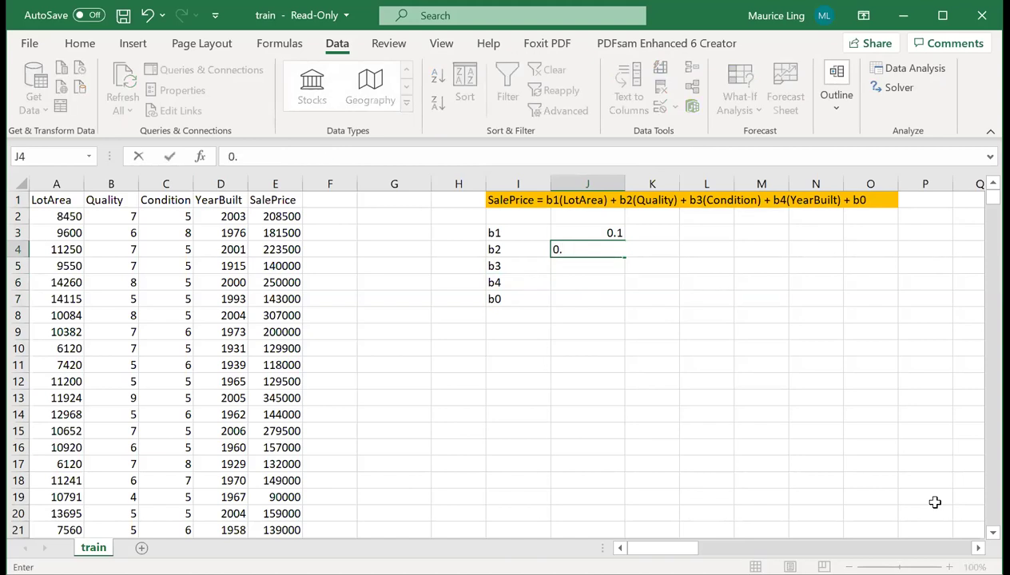
{"action": "type", "text": ".1"}
{"action": "key", "text": "Return"}
{"action": "type", "text": "0.0"}
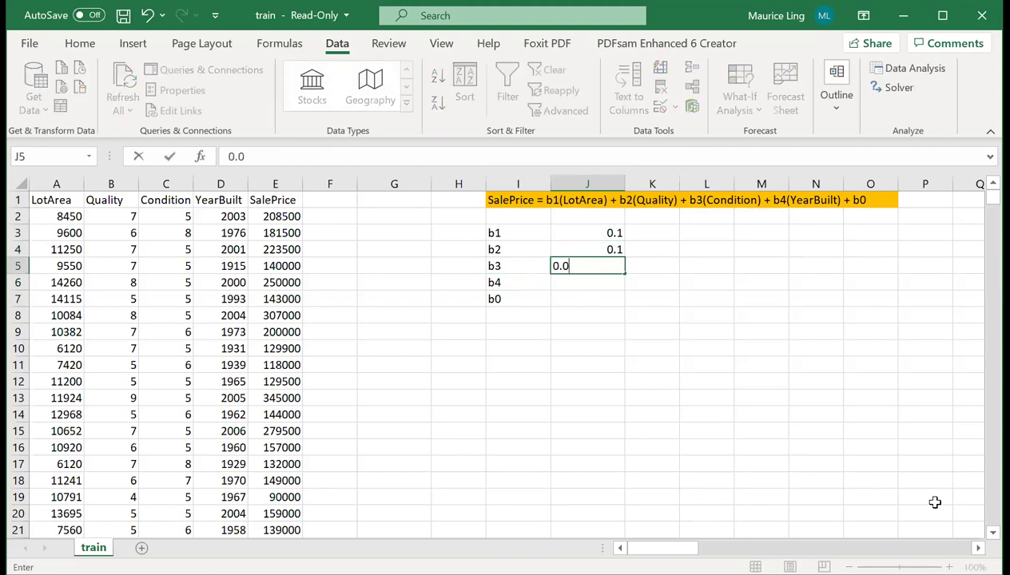
{"action": "key", "text": "Return"}
{"action": "type", "text": "0.1"}
{"action": "key", "text": "Return"}
{"action": "type", "text": "0."}
{"action": "key", "text": "Return"}
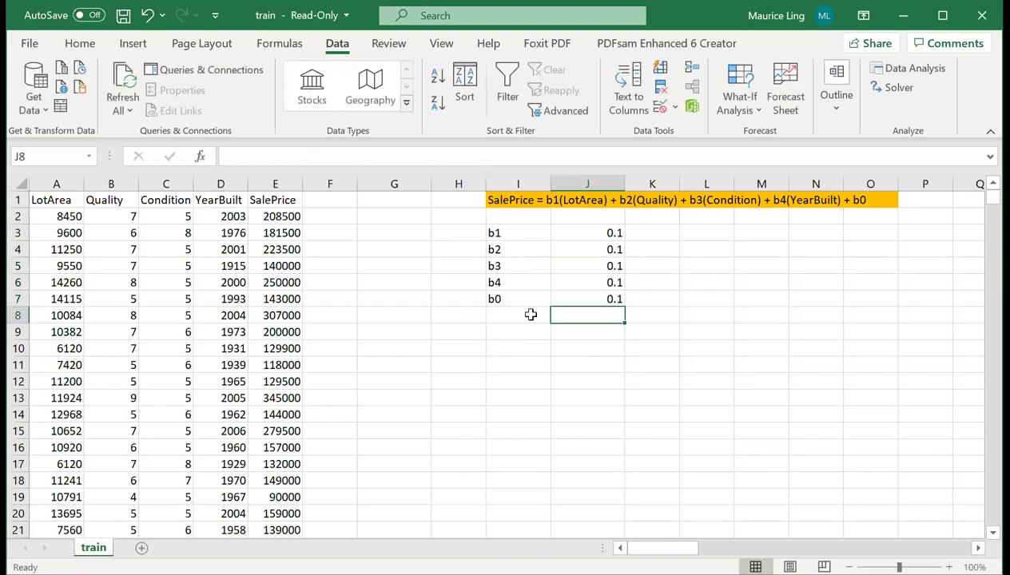
Enter the header PSalesPrice in cell F1 and fit column F to its width.
{"action": "left_click", "coordinate": [321, 199]}
{"action": "type", "text": "PSale"}
{"action": "key", "text": "BackSpace"}
{"action": "key", "text": "BackSpace"}
{"action": "key", "text": "BackSpace"}
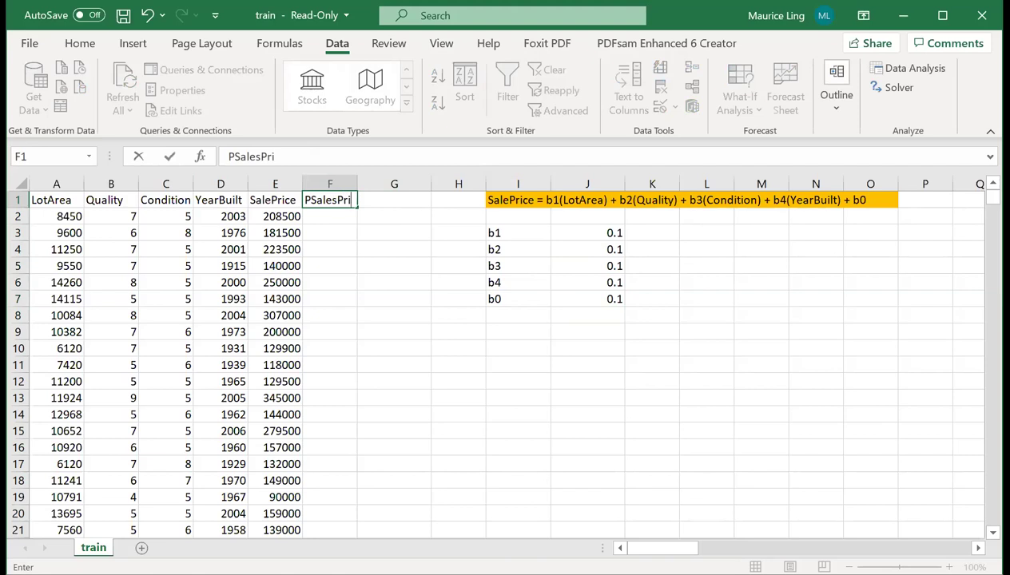
{"action": "type", "text": "SalesPrice"}
{"action": "key", "text": "Return"}
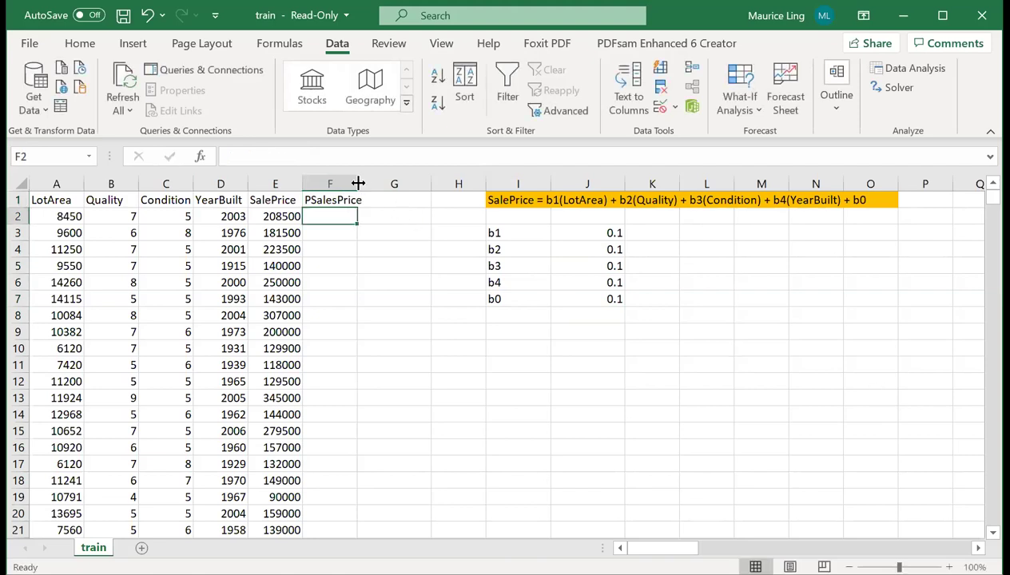
{"action": "double_click", "coordinate": [358, 184]}
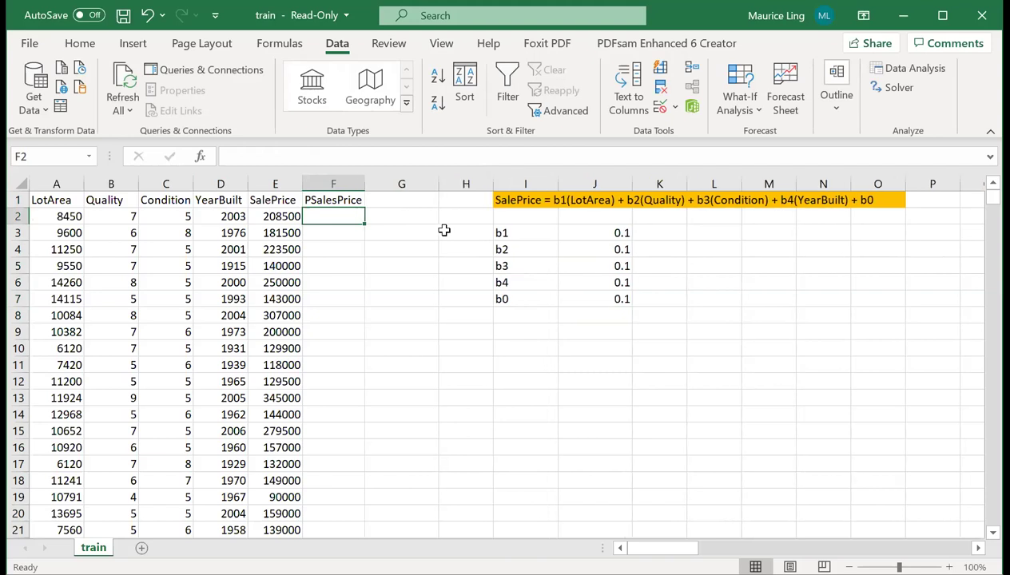
Change SalePrice at the start of the I1 equation to PSalePrice.
{"action": "left_click", "coordinate": [518, 205]}
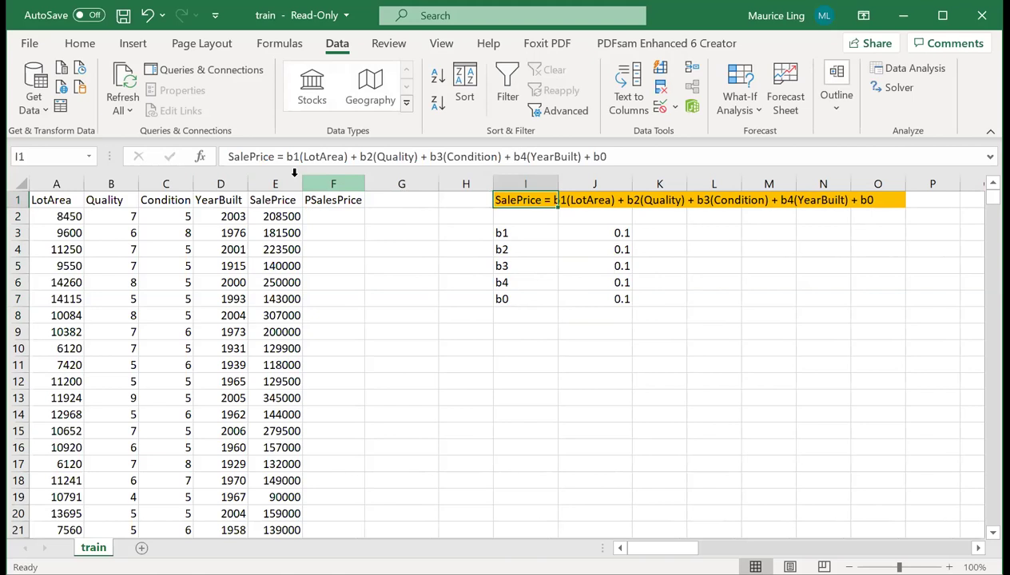
{"action": "left_click", "coordinate": [230, 156]}
{"action": "type", "text": "P"}
{"action": "key", "text": "Return"}
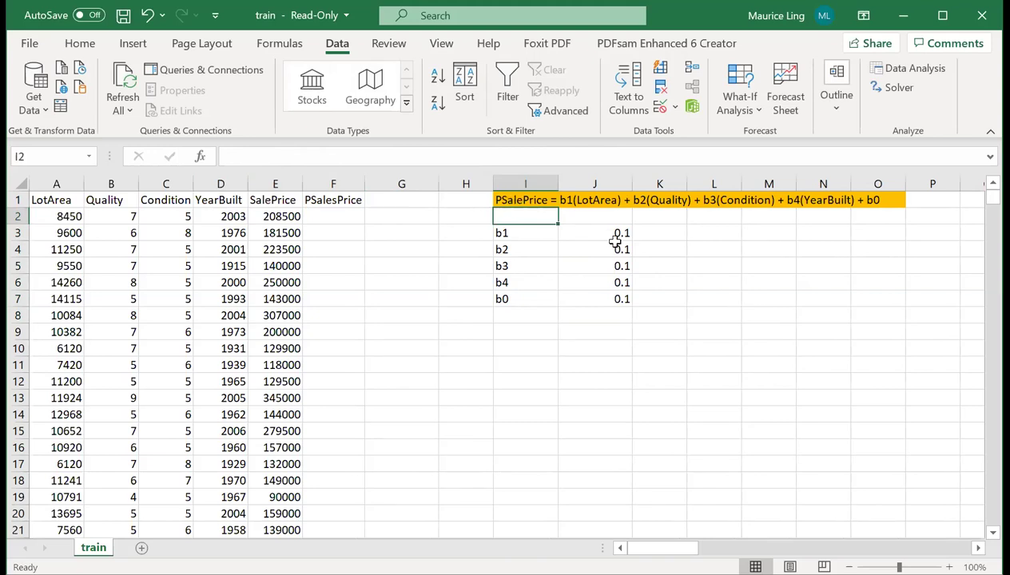
Enter the first prediction term =J3*A2 in cell F2, multiplying b1 by LotArea.
{"action": "left_click_drag", "start_coordinate": [615, 234], "coordinate": [613, 297]}
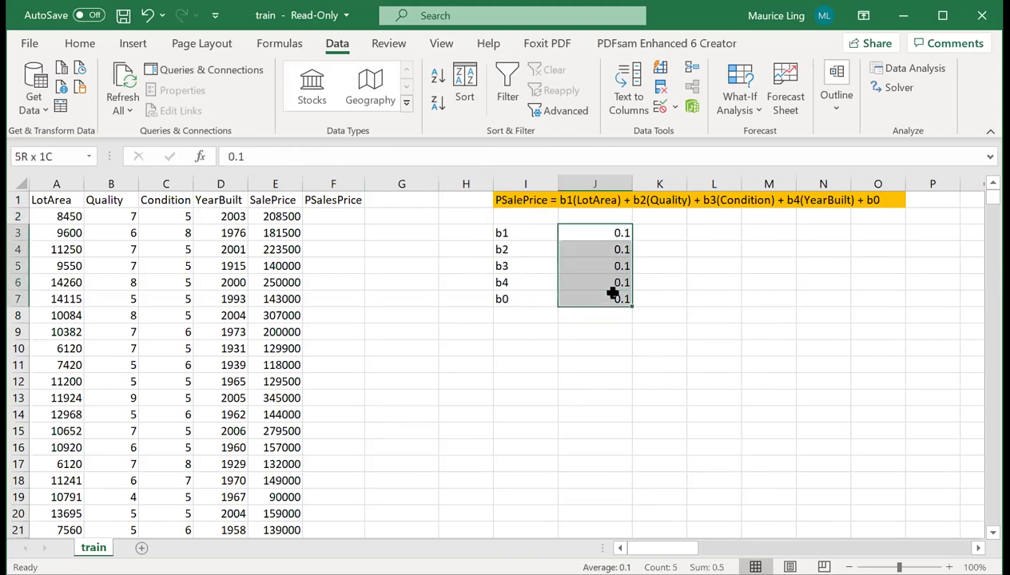
{"action": "left_click", "coordinate": [335, 214]}
{"action": "type", "text": "="}
{"action": "left_click", "coordinate": [601, 230]}
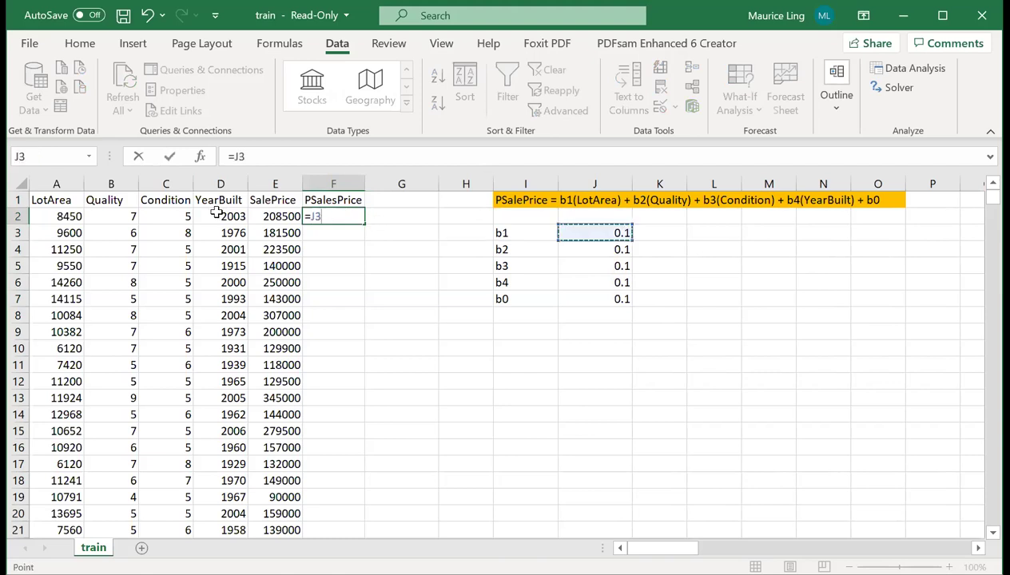
{"action": "type", "text": "*"}
{"action": "left_click", "coordinate": [49, 216]}
{"action": "key", "text": "Return"}
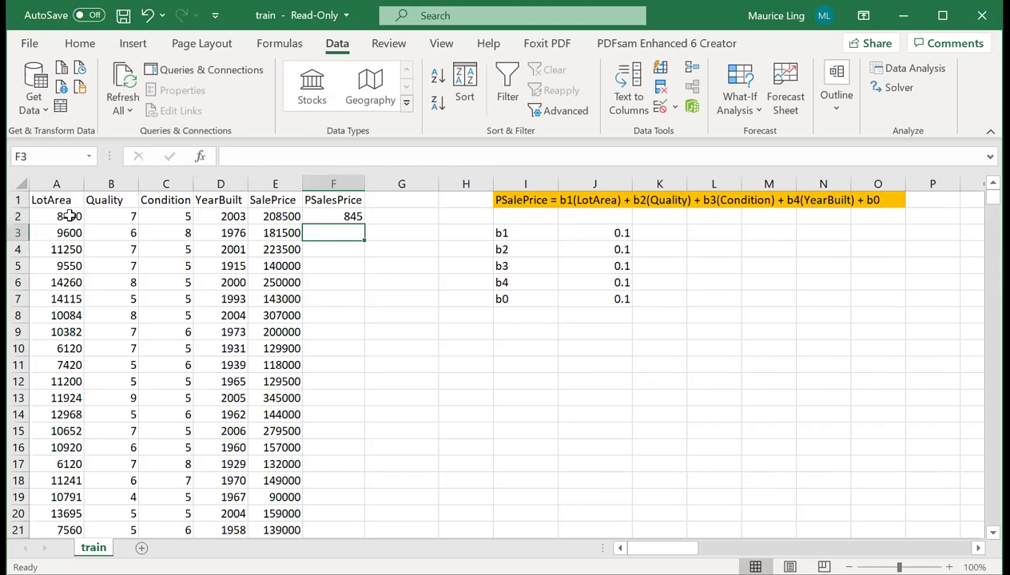
Fill the F2 formula with its relative references down column F and check the cells F3 refers to.
{"action": "left_click", "coordinate": [349, 217]}
{"action": "double_click", "coordinate": [364, 225]}
{"action": "left_click", "coordinate": [345, 236]}
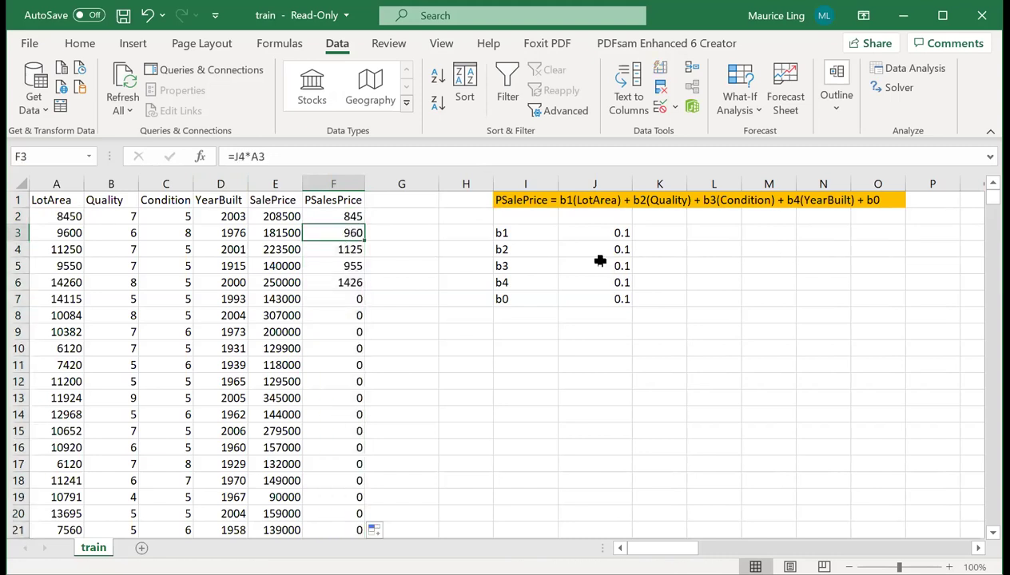
{"action": "left_click", "coordinate": [260, 156]}
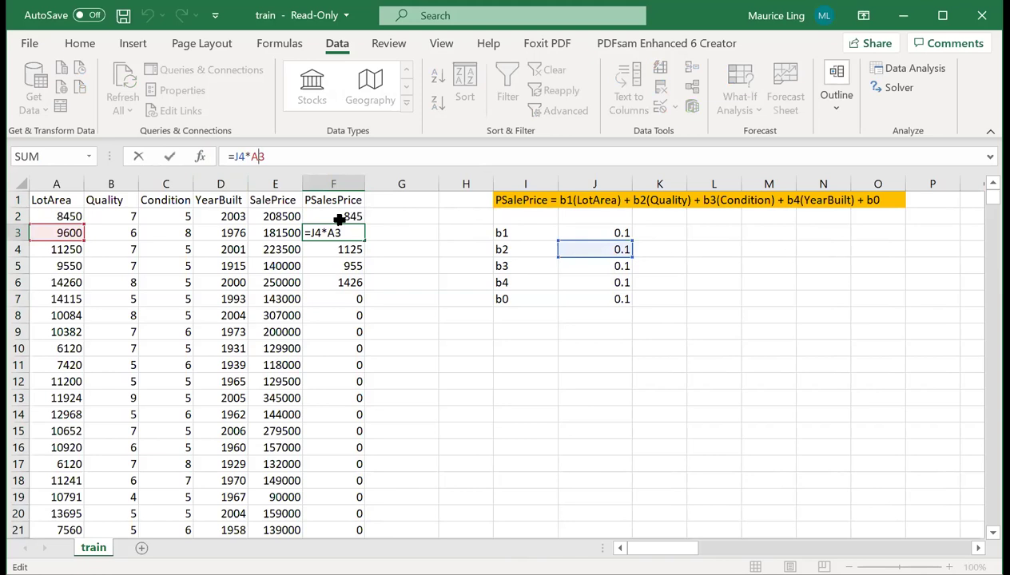
{"action": "key", "text": "Return"}
{"action": "left_click_drag", "start_coordinate": [338, 219], "coordinate": [351, 316]}
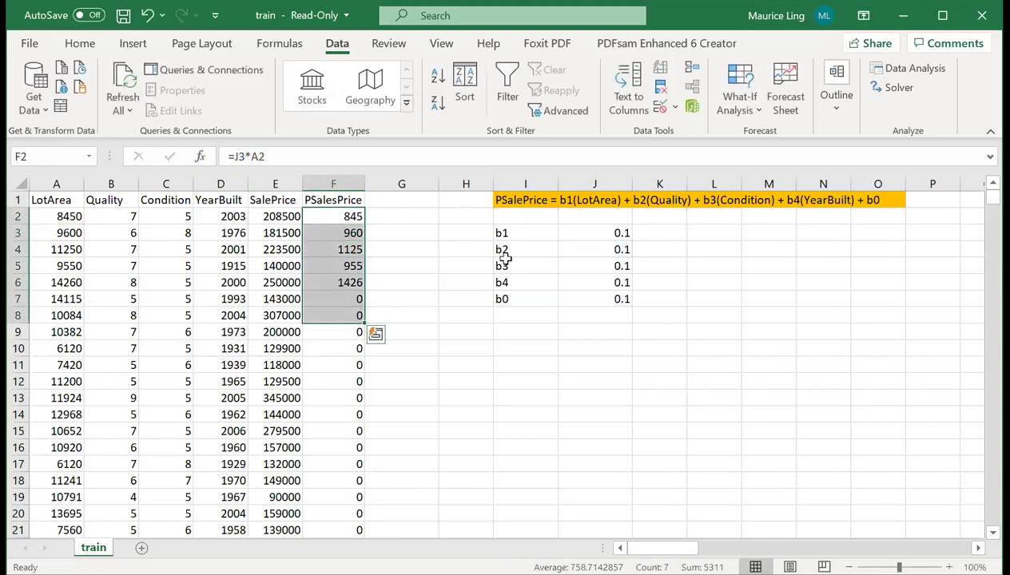
Make the b1 reference in F2 absolute as =$J$3*A2 and fill the formula down column F.
{"action": "left_click", "coordinate": [611, 233]}
{"action": "left_click", "coordinate": [327, 217]}
{"action": "left_click", "coordinate": [234, 157]}
{"action": "type", "text": "$"}
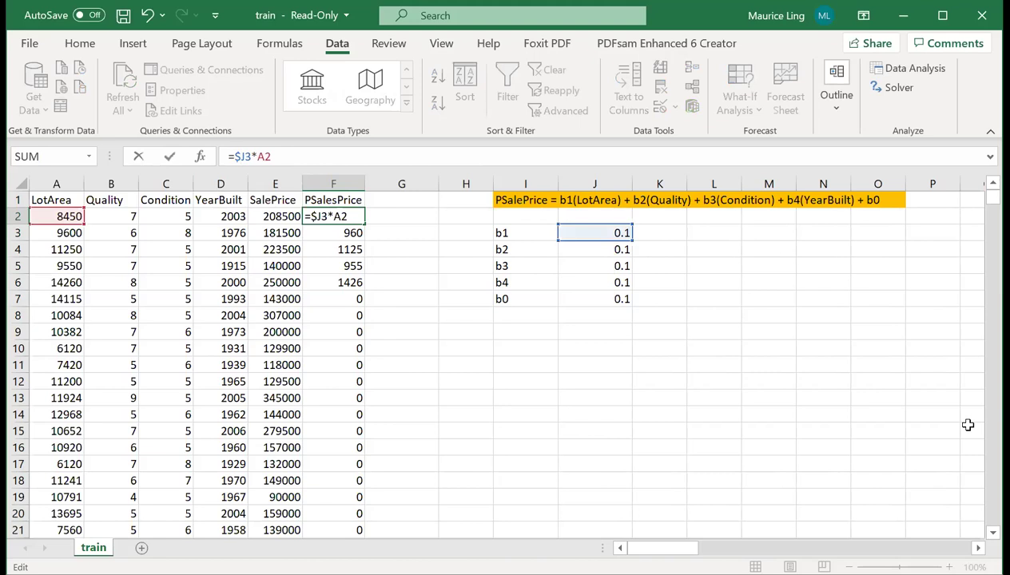
{"action": "type", "text": "$"}
{"action": "key", "text": "Return"}
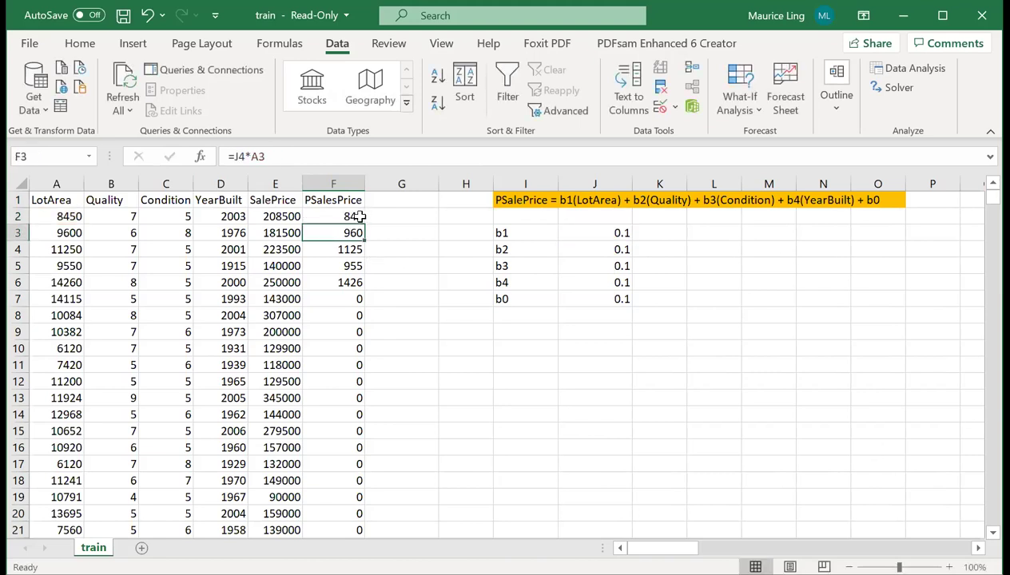
{"action": "left_click", "coordinate": [358, 216]}
{"action": "double_click", "coordinate": [365, 223]}
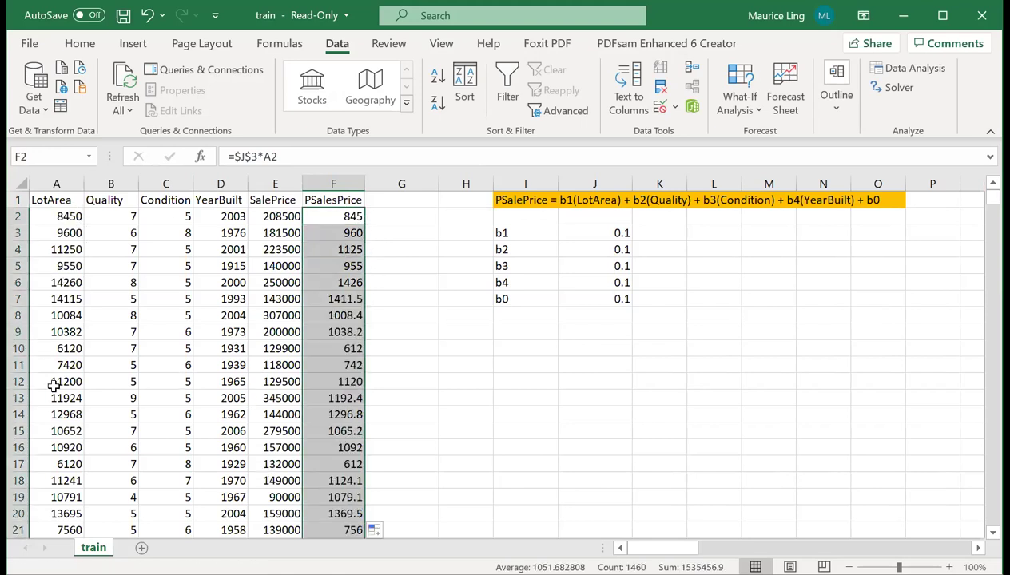
Add the Quality term +$J$4*B2 to the F2 prediction formula, with the b2 reference absolute.
{"action": "left_click", "coordinate": [303, 158]}
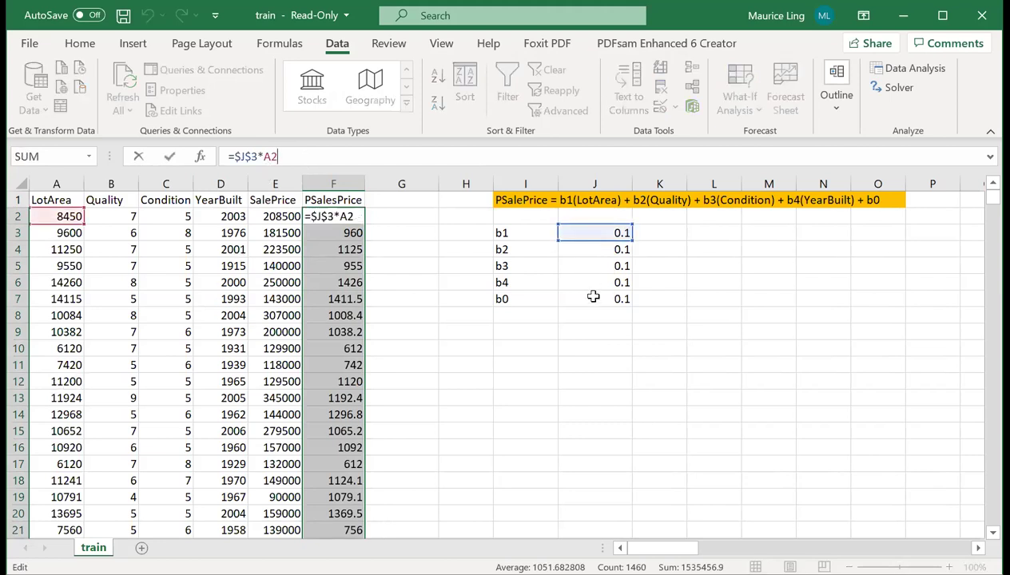
{"action": "type", "text": "+"}
{"action": "left_click", "coordinate": [595, 248]}
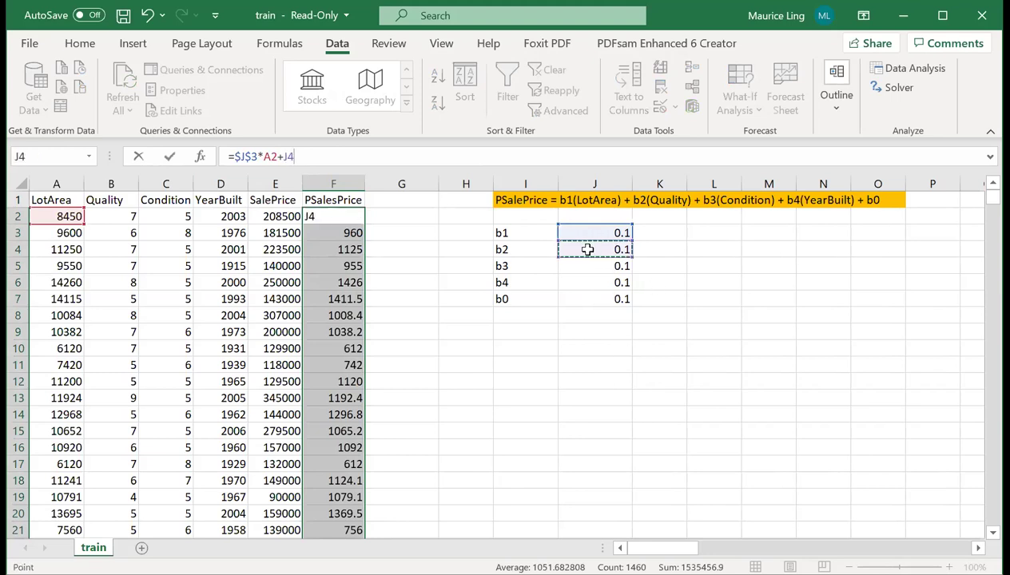
{"action": "type", "text": "*"}
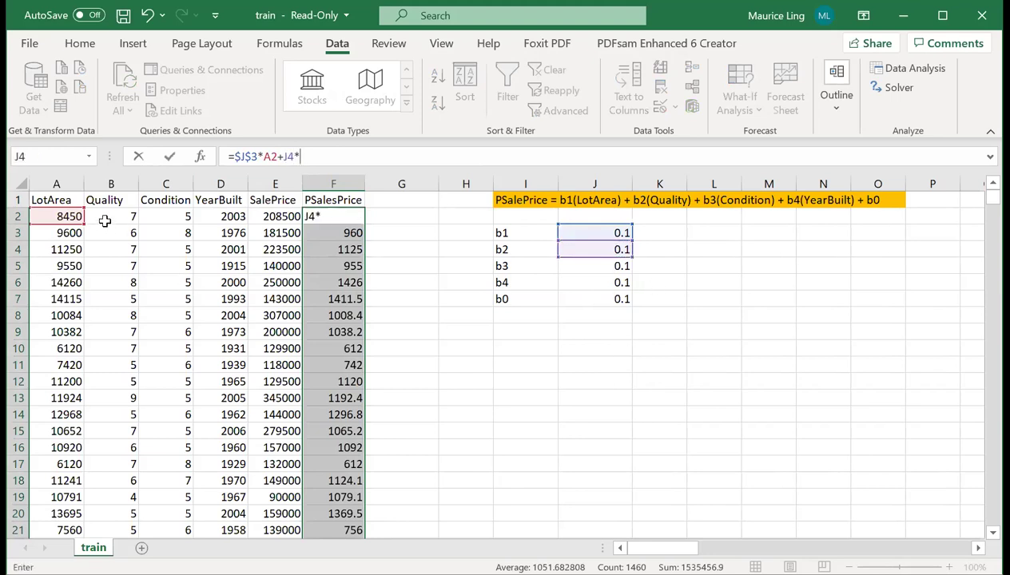
{"action": "left_click", "coordinate": [112, 217]}
{"action": "left_click", "coordinate": [284, 157]}
{"action": "type", "text": "$J"}
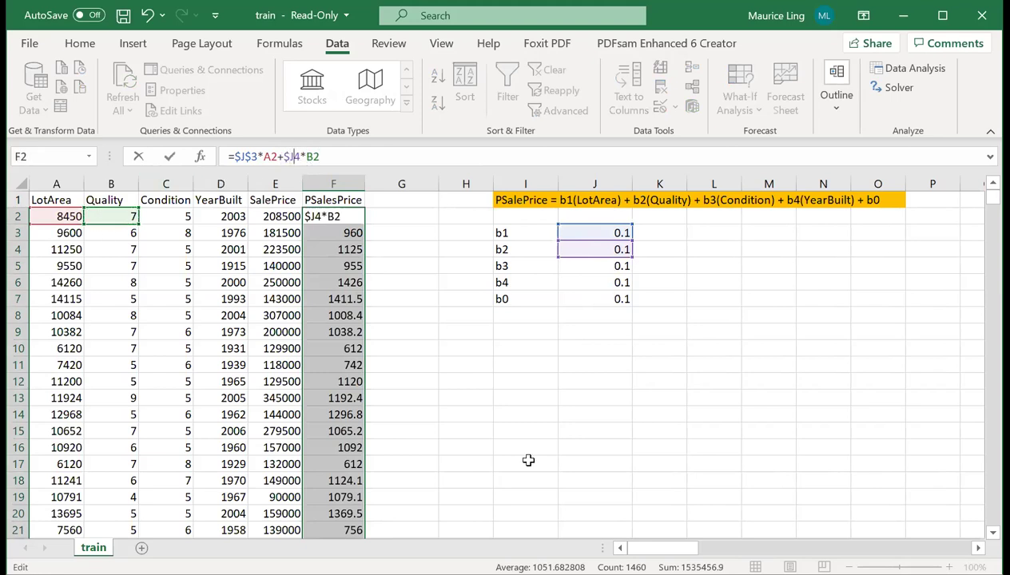
{"action": "type", "text": "$"}
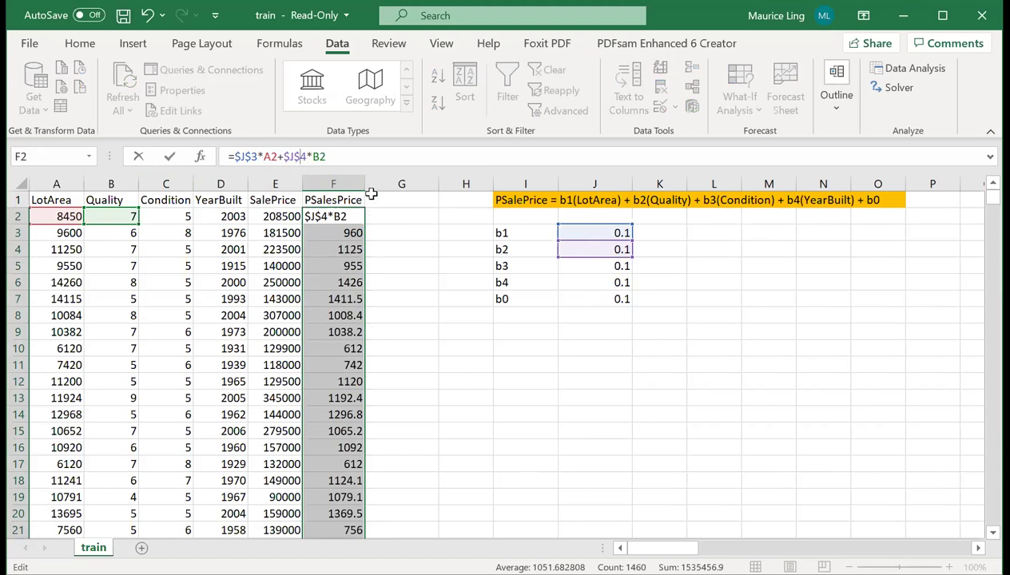
Add the Condition term +$J$5*C2 to the F2 formula, with the b3 reference absolute.
{"action": "left_click", "coordinate": [372, 157]}
{"action": "type", "text": "+"}
{"action": "left_click", "coordinate": [585, 266]}
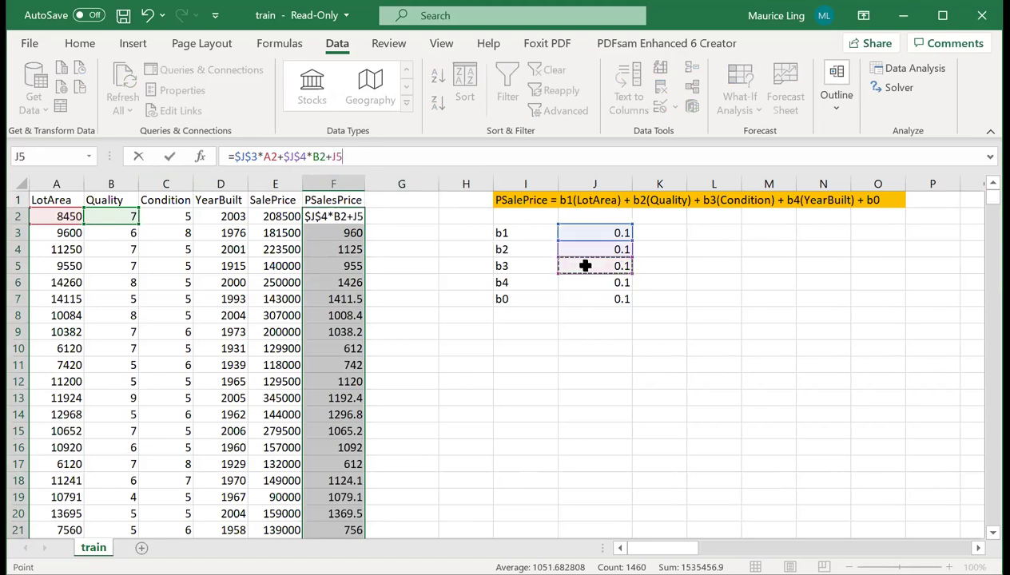
{"action": "type", "text": "*"}
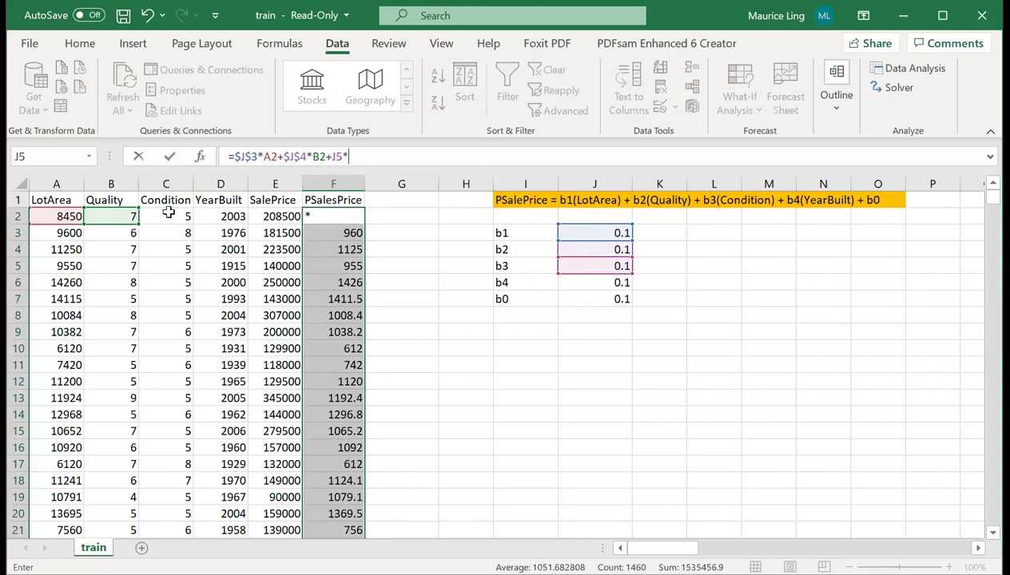
{"action": "left_click", "coordinate": [169, 215]}
{"action": "left_click", "coordinate": [331, 156]}
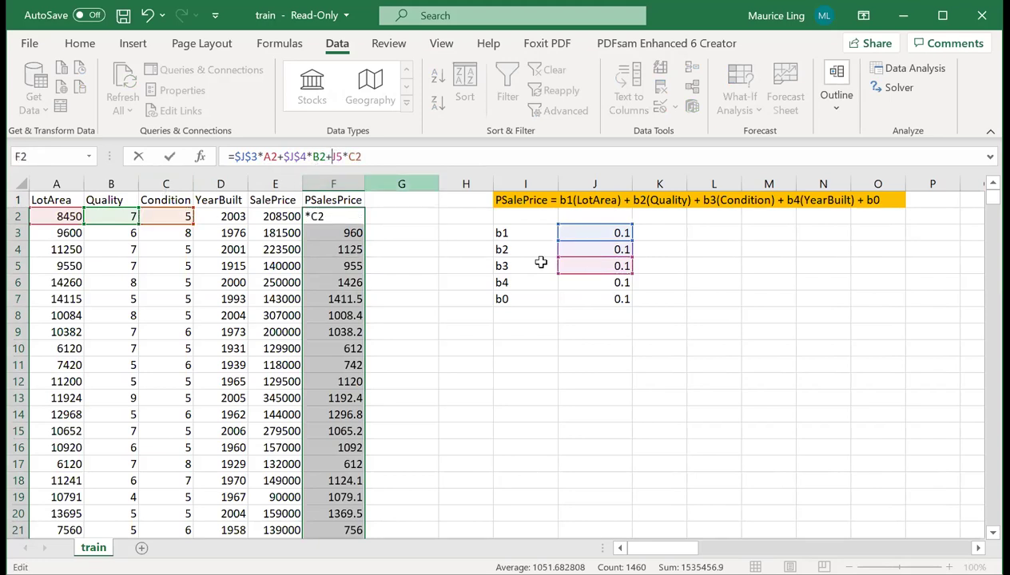
{"action": "type", "text": "$"}
{"action": "key", "text": "Right"}
{"action": "type", "text": "$"}
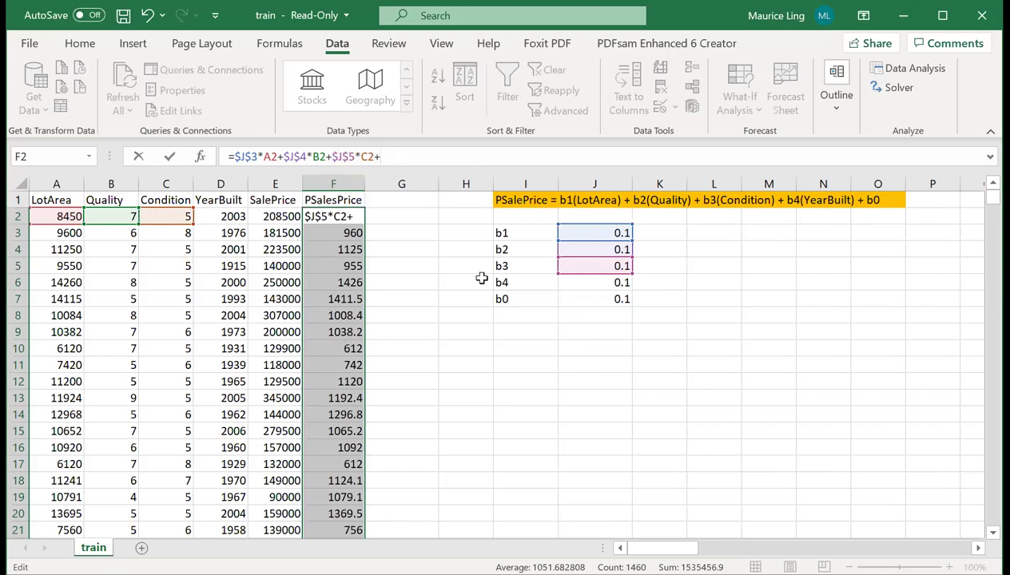
Add the YearBuilt term $J$6*D2 to the F2 formula, with the b4 reference absolute.
{"action": "left_click", "coordinate": [594, 283]}
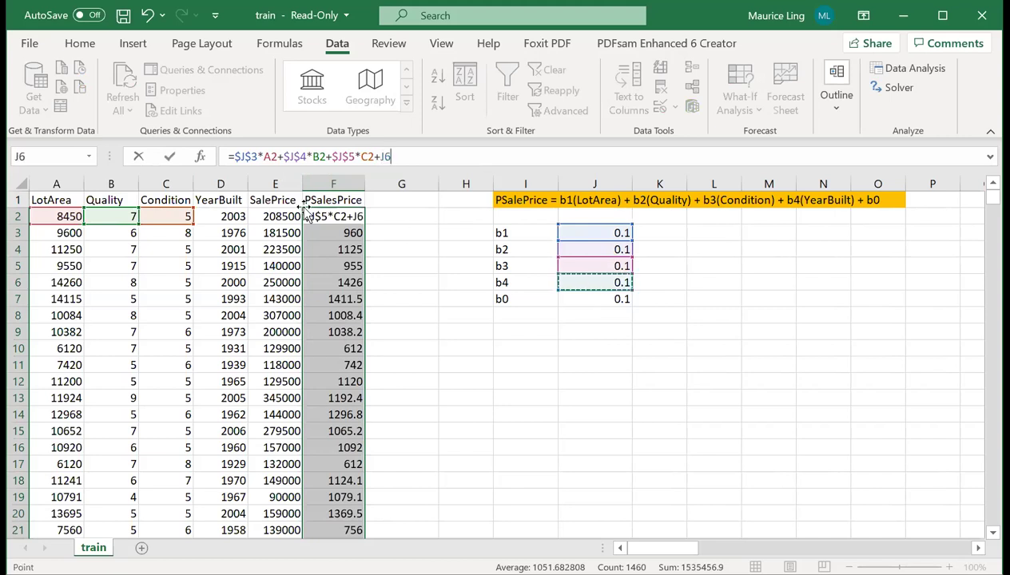
{"action": "type", "text": "*"}
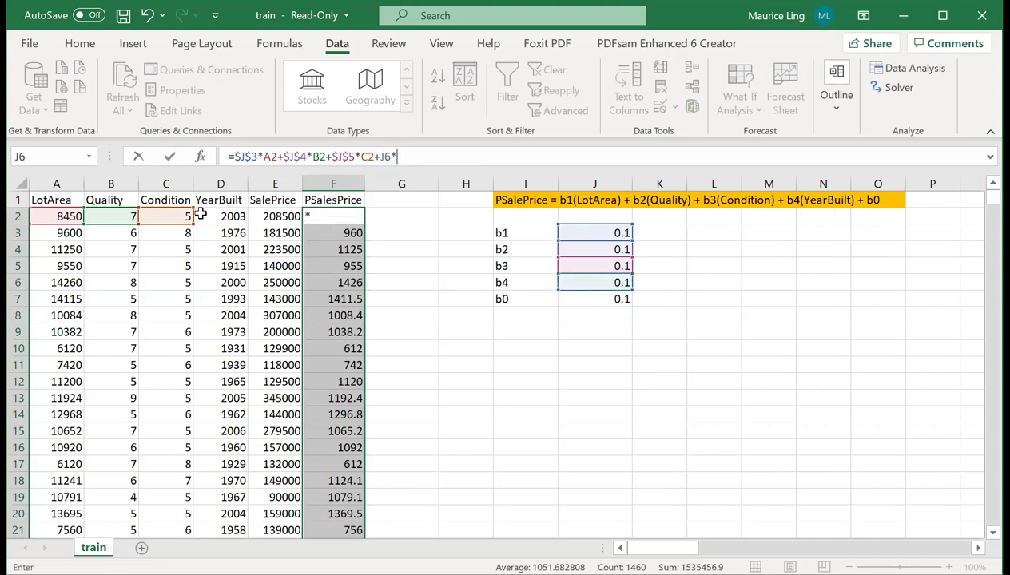
{"action": "left_click", "coordinate": [199, 214]}
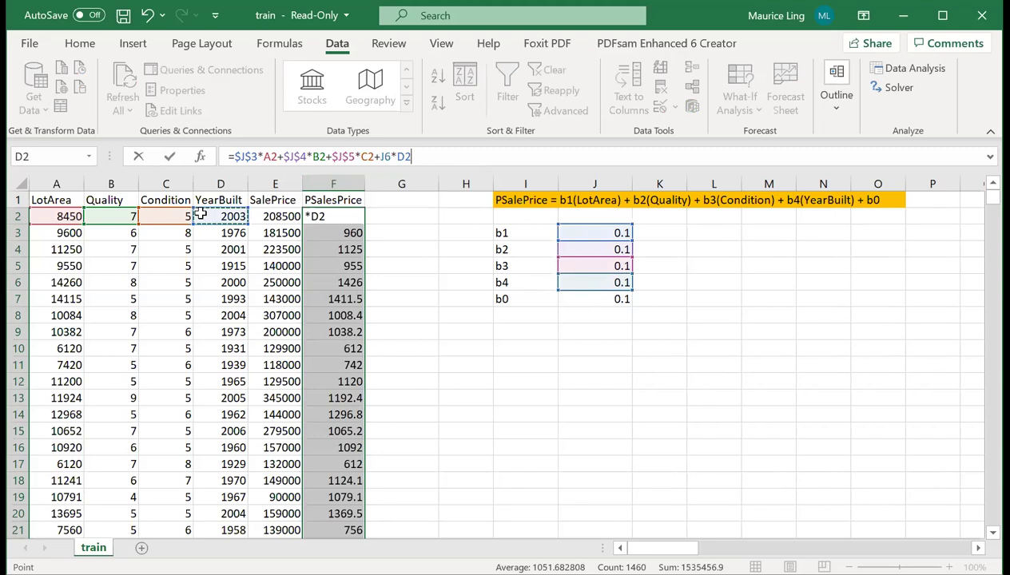
{"action": "left_click", "coordinate": [380, 156]}
{"action": "type", "text": "$"}
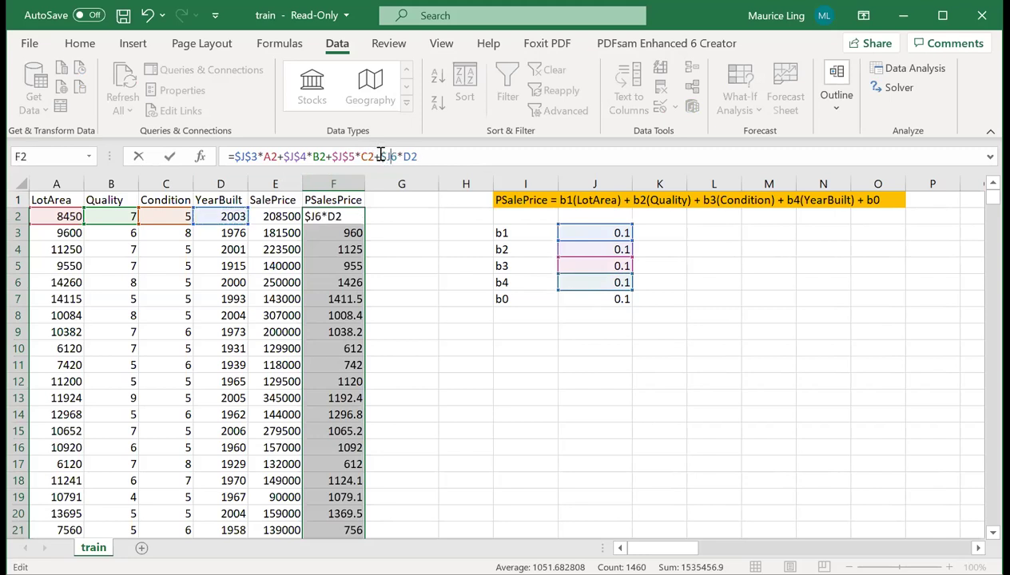
{"action": "key", "text": "Right"}
{"action": "type", "text": "$"}
Complete the F2 formula with the intercept b0 as the absolute reference +$J$7 and enter it.
{"action": "left_click", "coordinate": [590, 298]}
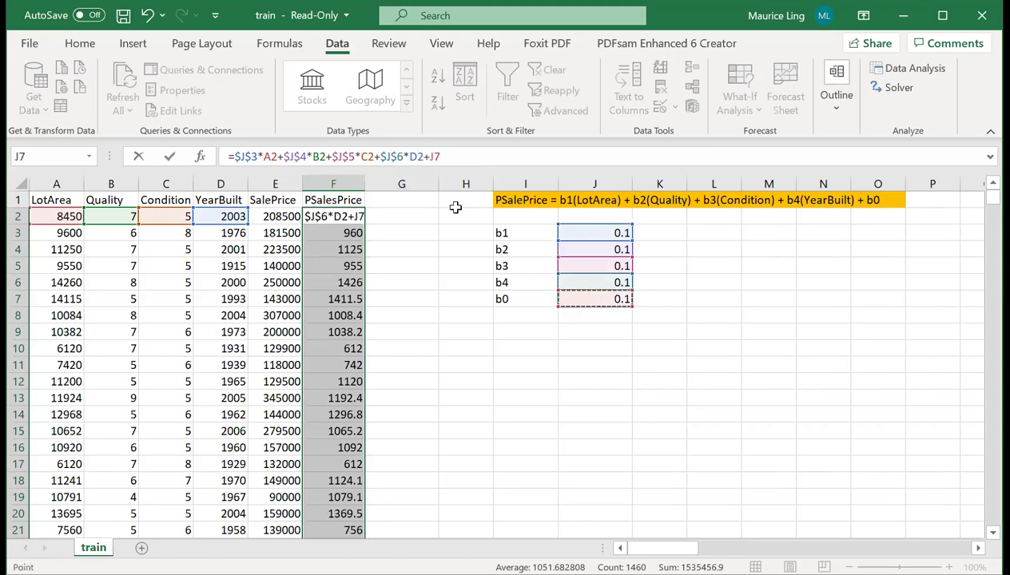
{"action": "left_click", "coordinate": [430, 157]}
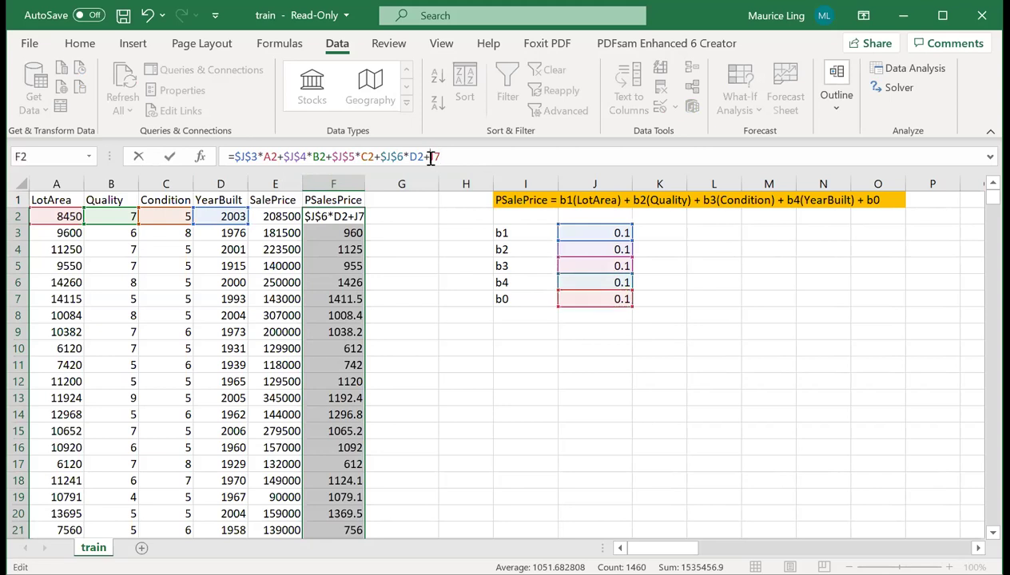
{"action": "type", "text": "$"}
{"action": "key", "text": "Right"}
{"action": "type", "text": "$"}
{"action": "key", "text": "Return"}
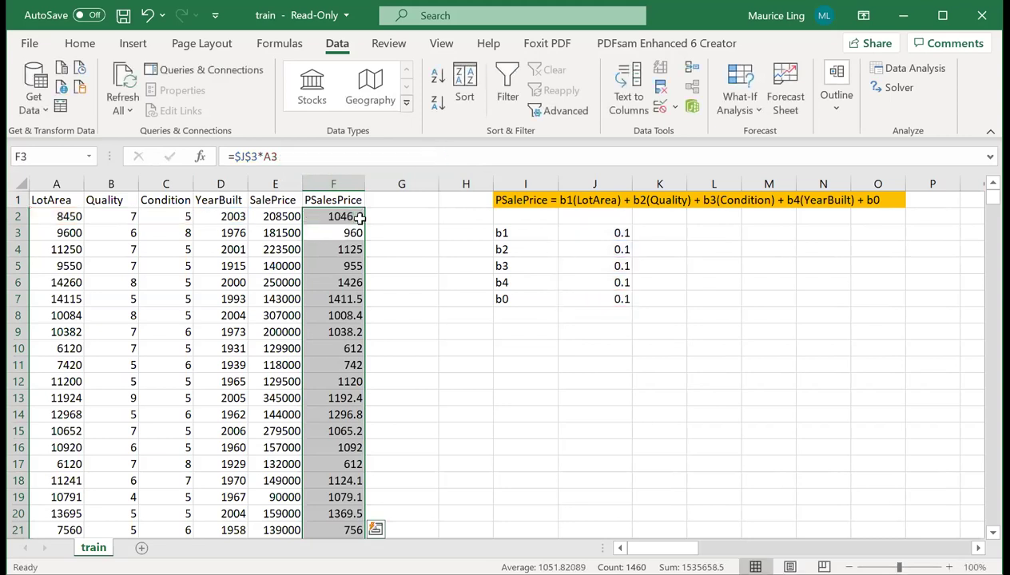
Fill the full F2 prediction formula down the PSalesPrice column.
{"action": "left_click", "coordinate": [359, 219]}
{"action": "double_click", "coordinate": [365, 219]}
{"action": "left_click", "coordinate": [550, 377]}
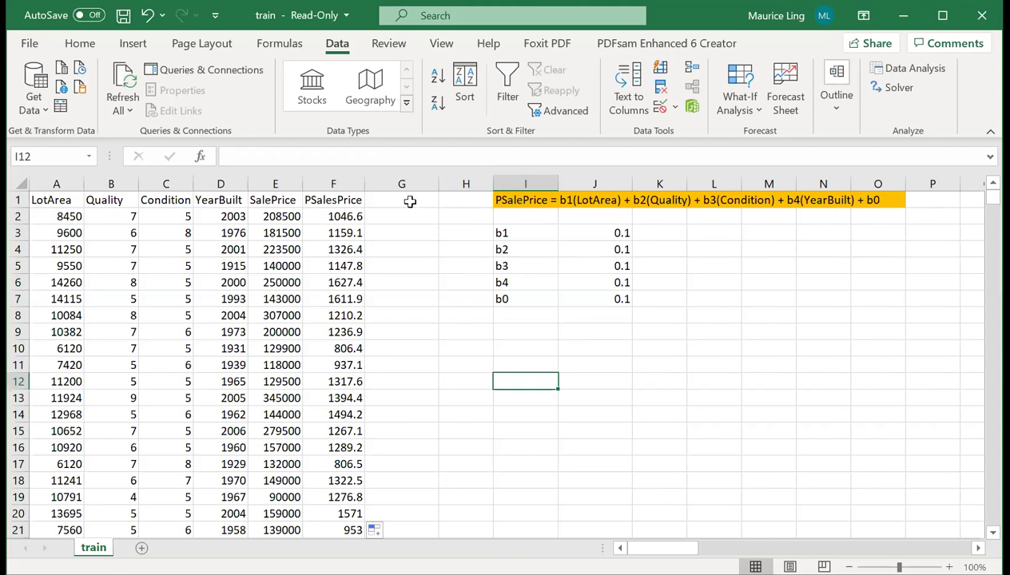
Shade the four predictor columns A to D, LotArea through YearBuilt, with a light green fill.
{"action": "left_click", "coordinate": [216, 185]}
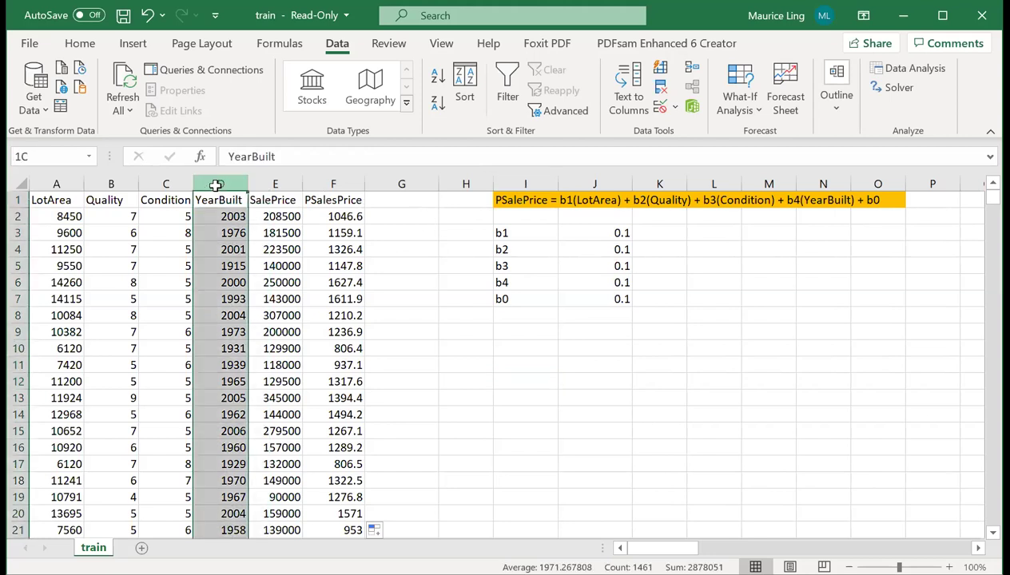
{"action": "left_click_drag", "start_coordinate": [216, 184], "coordinate": [56, 185]}
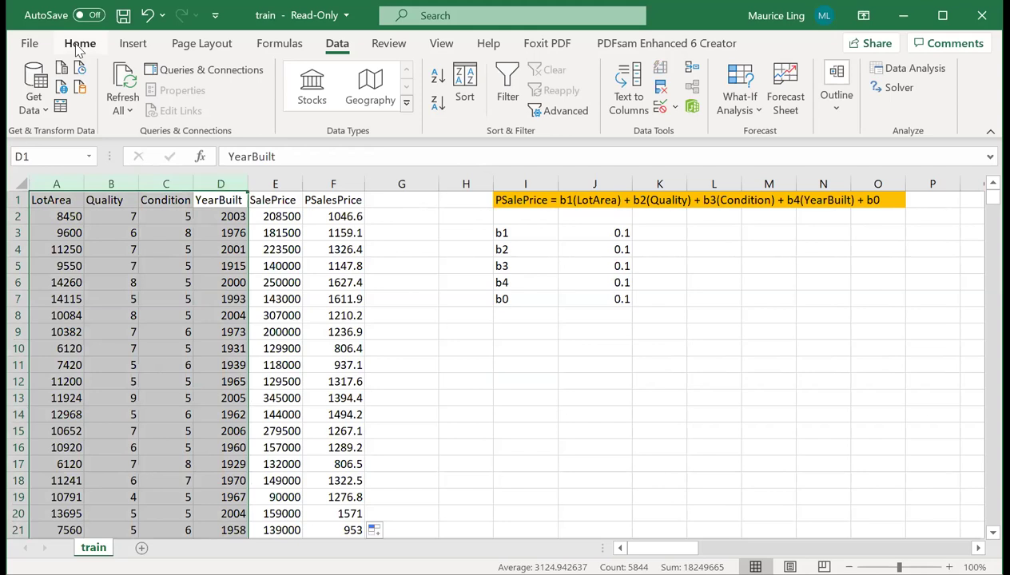
{"action": "left_click", "coordinate": [80, 43]}
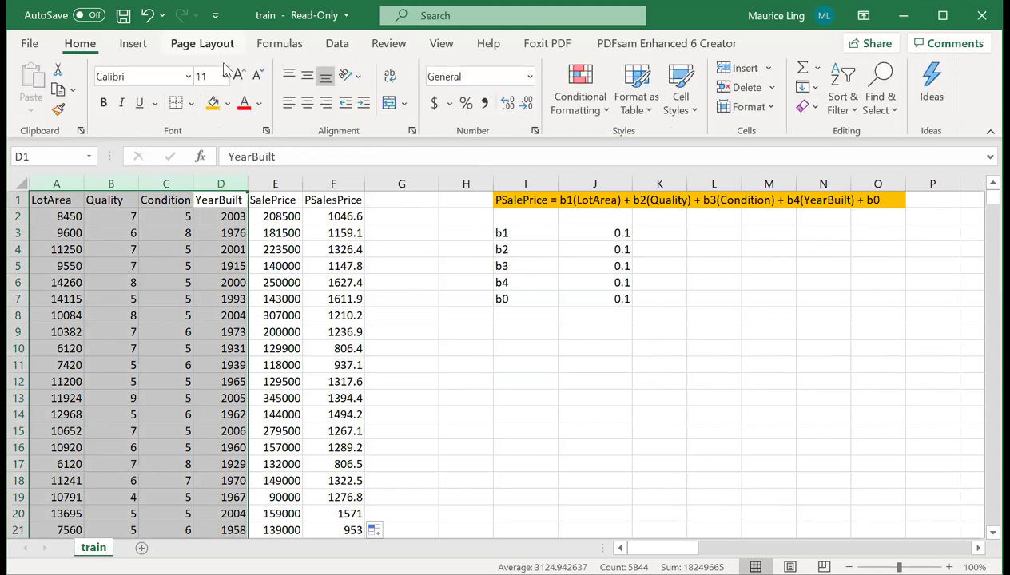
{"action": "left_click", "coordinate": [228, 104]}
{"action": "left_click", "coordinate": [345, 183]}
{"action": "left_click", "coordinate": [352, 282]}
Shade the SalePrice column yellow and the PSalesPrice column light blue.
{"action": "left_click", "coordinate": [270, 182]}
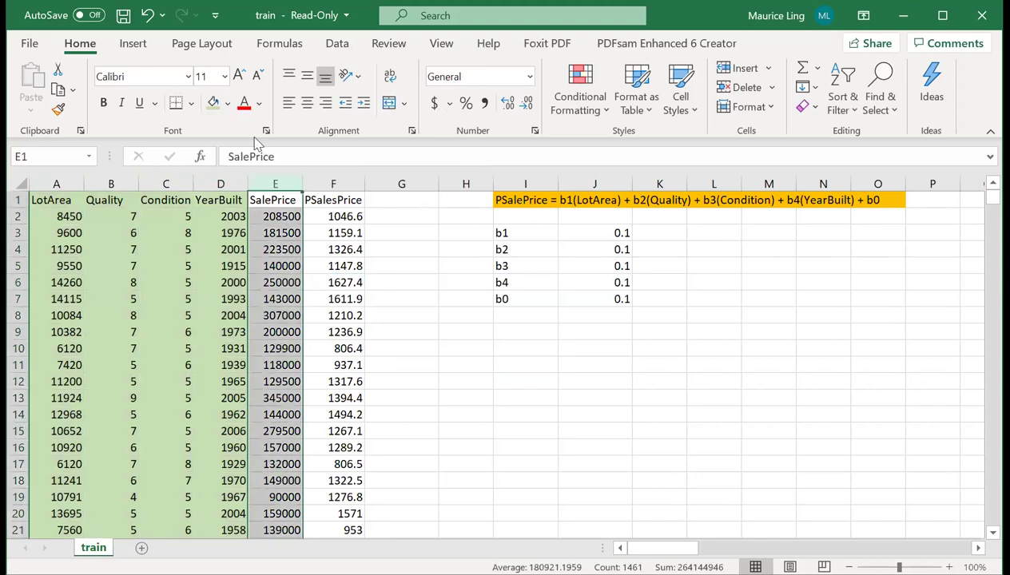
{"action": "left_click", "coordinate": [229, 105]}
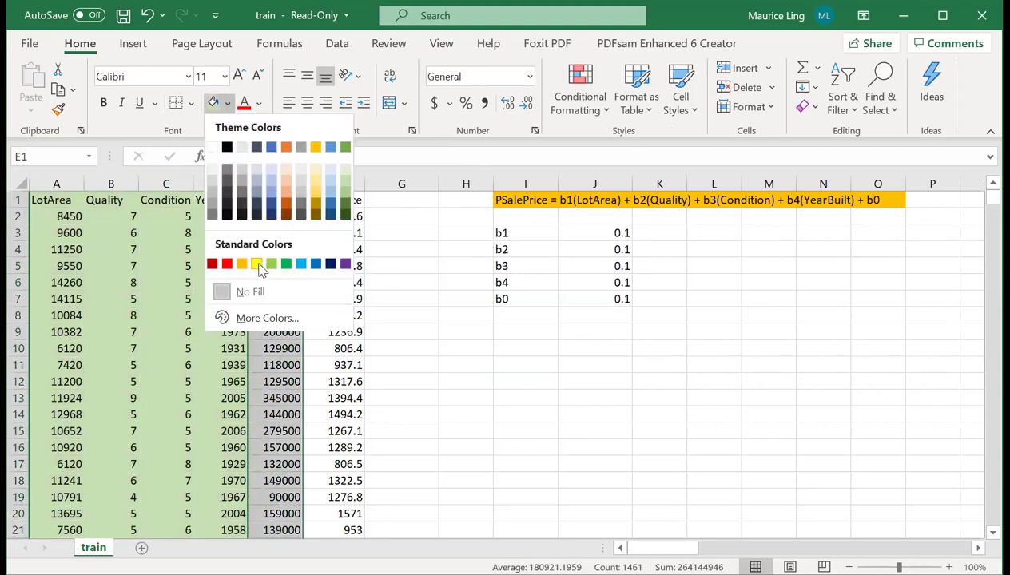
{"action": "left_click", "coordinate": [256, 264]}
{"action": "left_click", "coordinate": [334, 184]}
{"action": "left_click", "coordinate": [228, 105]}
{"action": "left_click", "coordinate": [332, 184]}
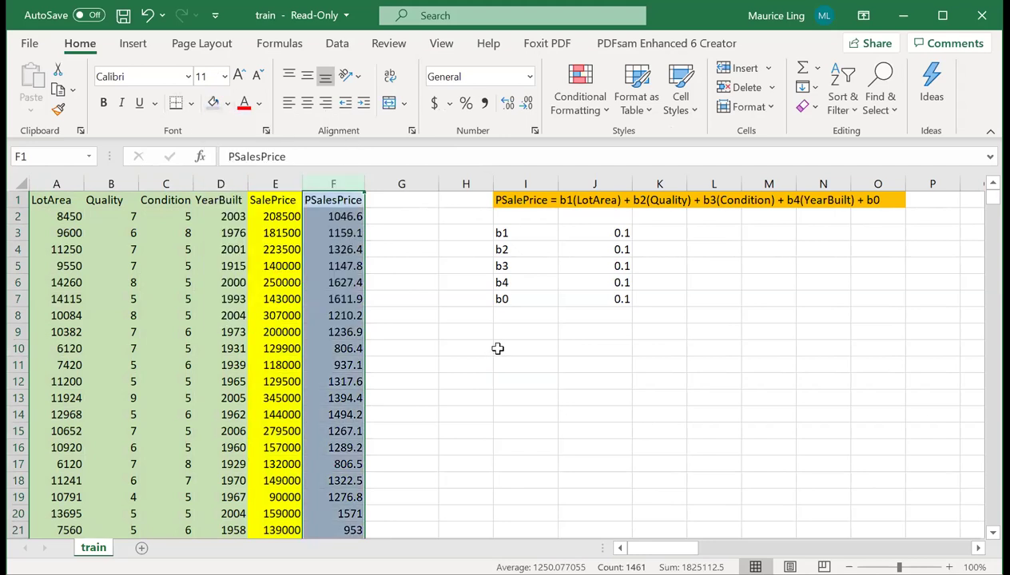
{"action": "left_click", "coordinate": [496, 349]}
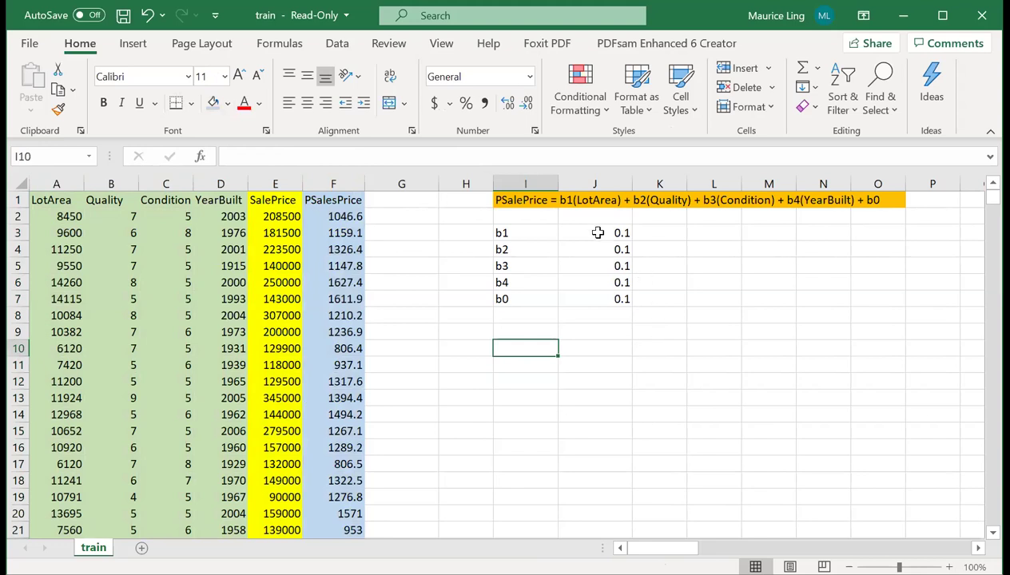
{"action": "left_click_drag", "start_coordinate": [597, 232], "coordinate": [587, 279]}
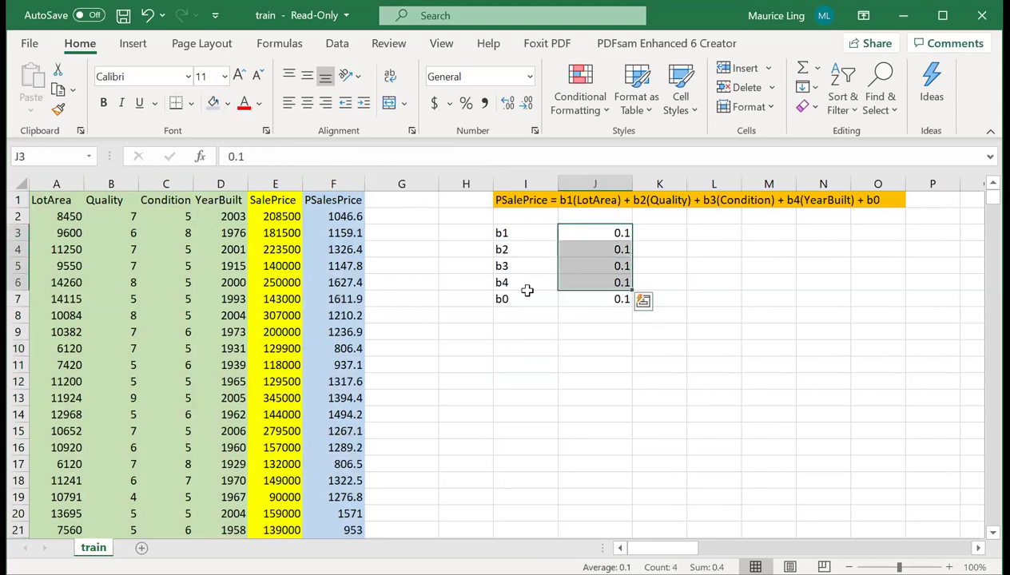
{"action": "left_click", "coordinate": [515, 329]}
{"action": "left_click", "coordinate": [400, 201]}
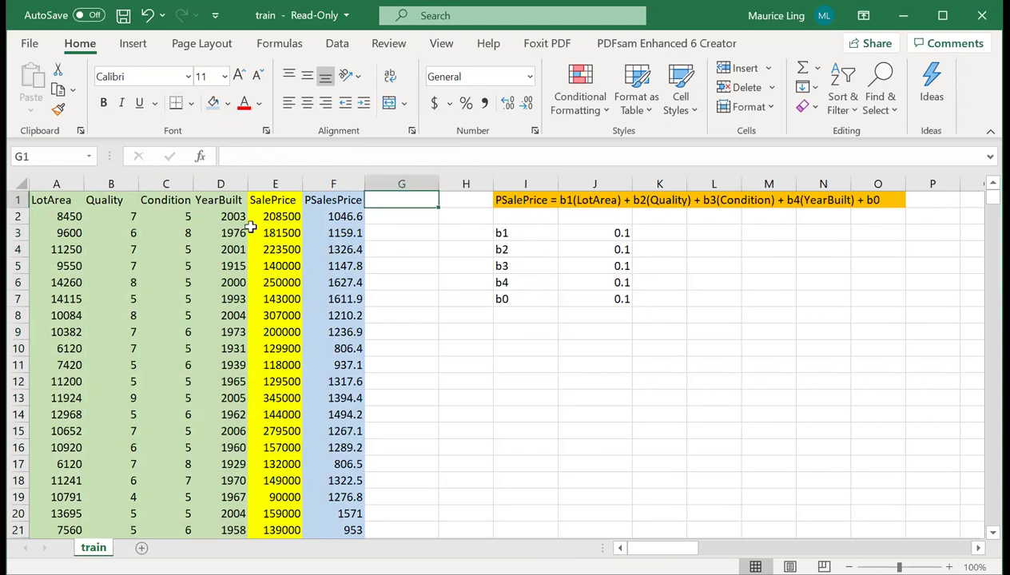
{"action": "left_click", "coordinate": [278, 218]}
{"action": "left_click", "coordinate": [345, 223]}
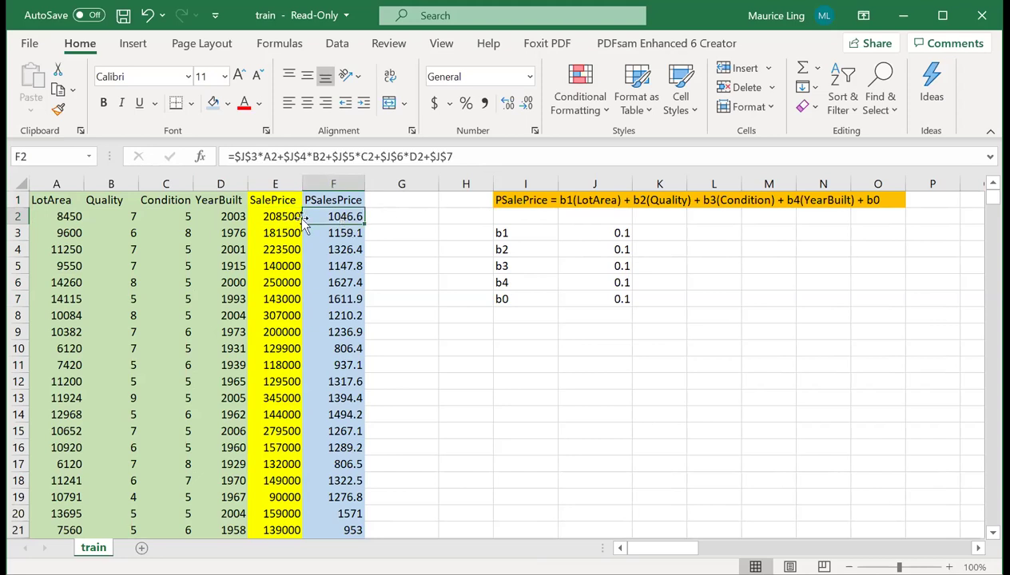
Enter the header Sq Error in cell G1.
{"action": "left_click", "coordinate": [408, 197]}
{"action": "type", "text": "Sq"}
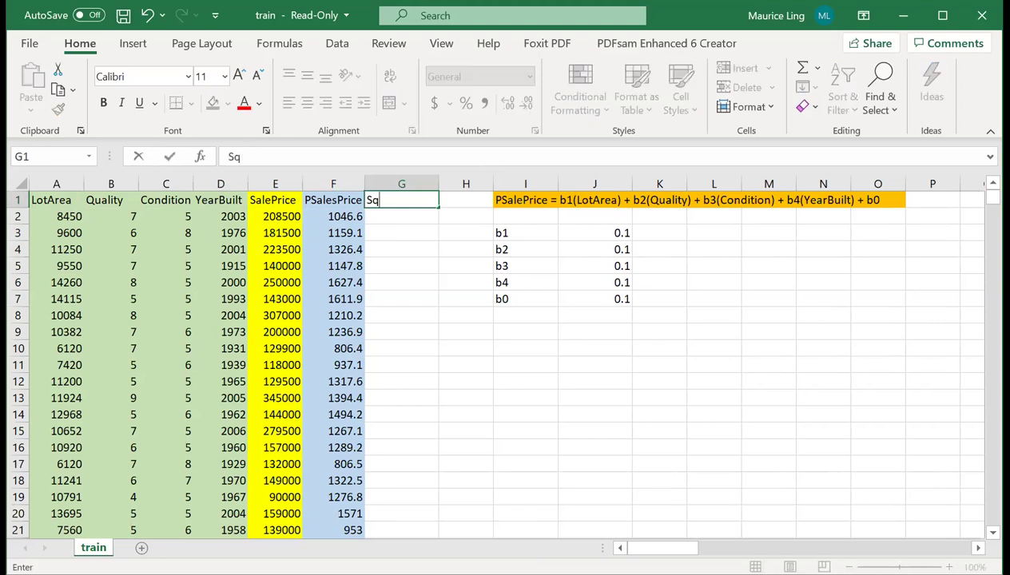
{"action": "type", "text": " Errr"}
{"action": "key", "text": "BackSpace"}
{"action": "type", "text": "or"}
{"action": "key", "text": "Return"}
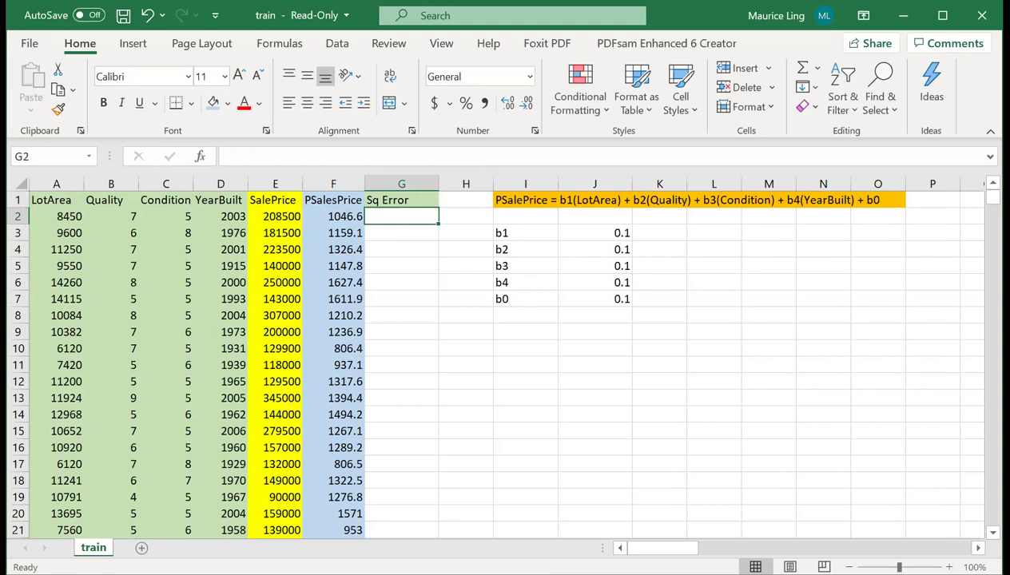
Enter the squared error formula =(E2-F2)^2 in G2 and fill it down column G.
{"action": "type", "text": "="}
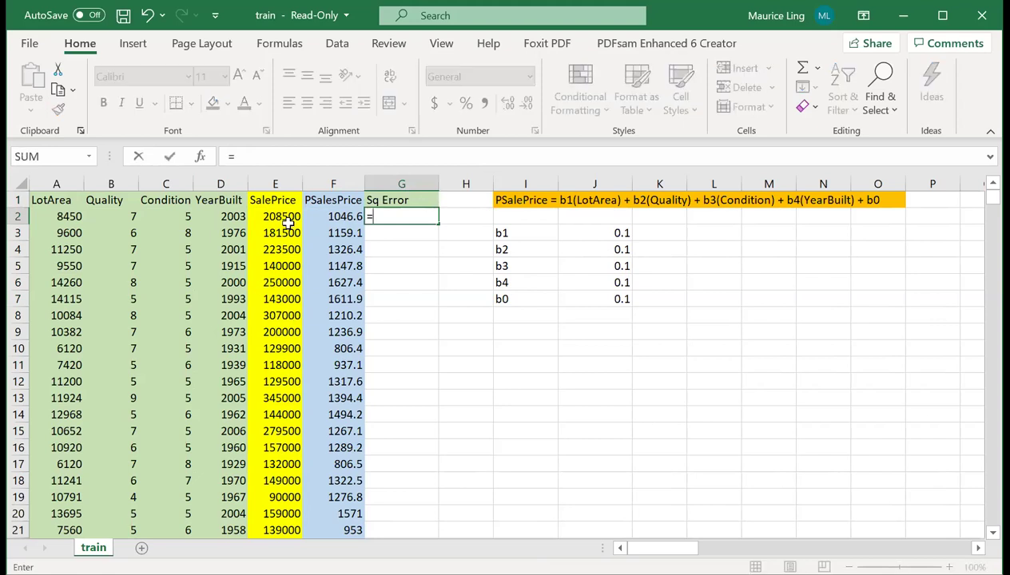
{"action": "left_click", "coordinate": [289, 217]}
{"action": "type", "text": "-"}
{"action": "left_click", "coordinate": [340, 217]}
{"action": "type", "text": ")^2"}
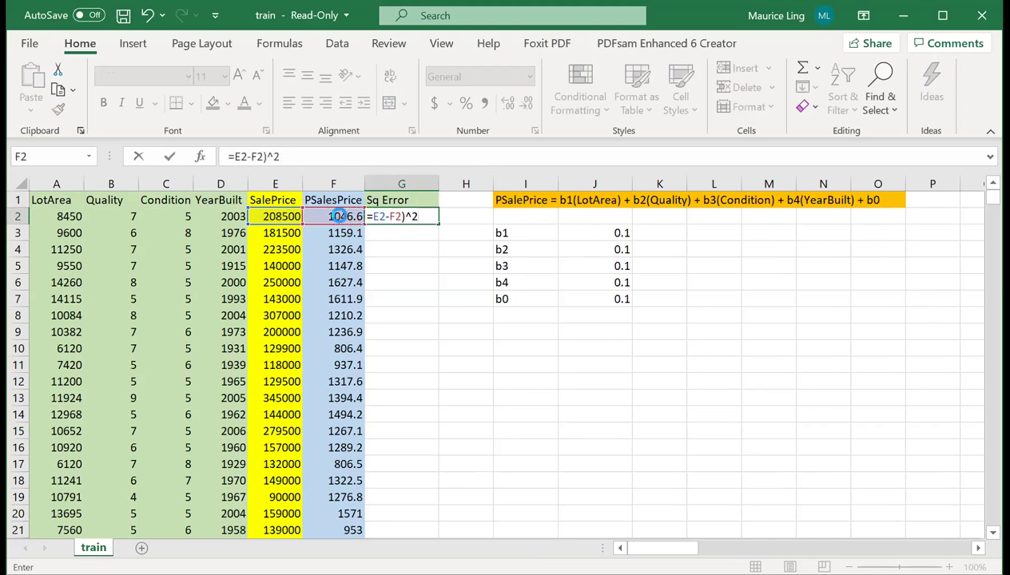
{"action": "key", "text": "Return"}
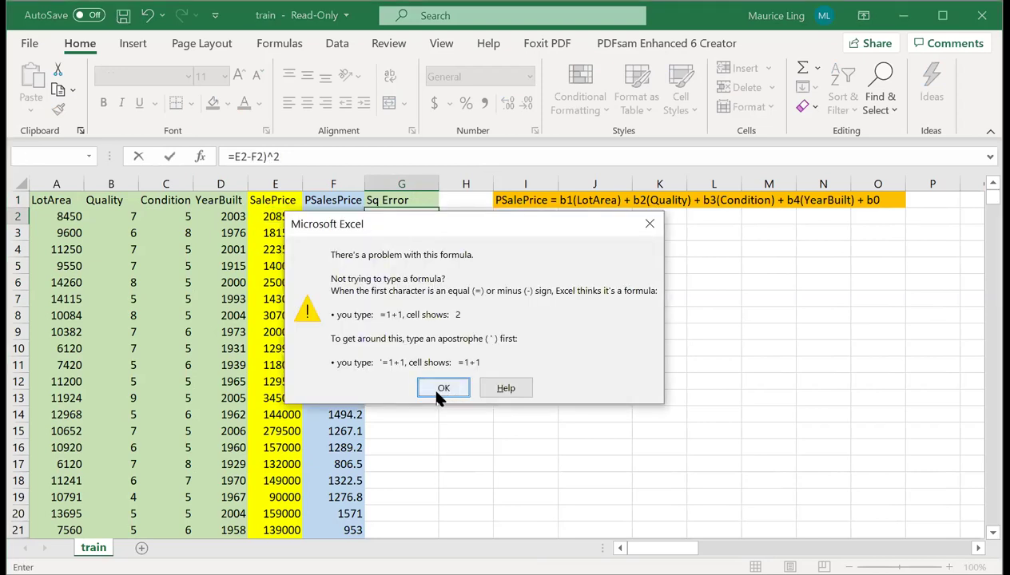
{"action": "left_click", "coordinate": [441, 389]}
{"action": "left_click", "coordinate": [236, 158]}
{"action": "type", "text": "("}
{"action": "key", "text": "Return"}
{"action": "left_click", "coordinate": [421, 217]}
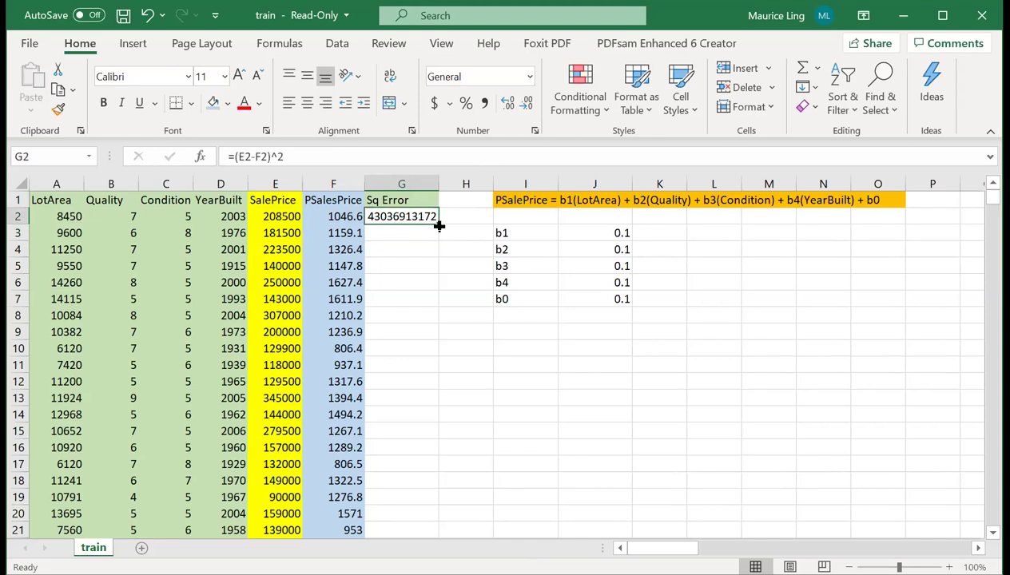
{"action": "double_click", "coordinate": [438, 226]}
Remove the fill colour from the Sq Error column G.
{"action": "left_click", "coordinate": [409, 184]}
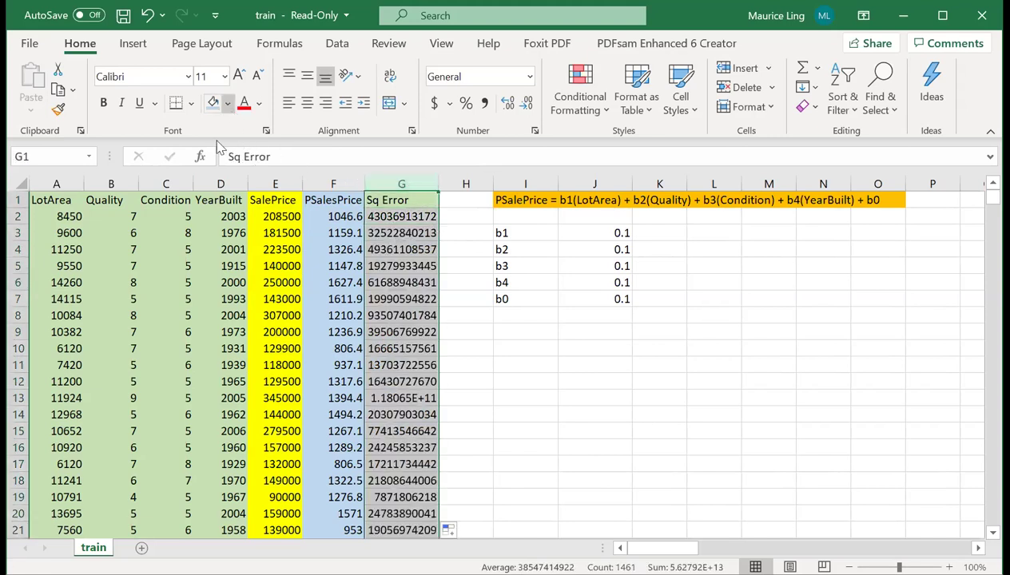
{"action": "left_click", "coordinate": [228, 104]}
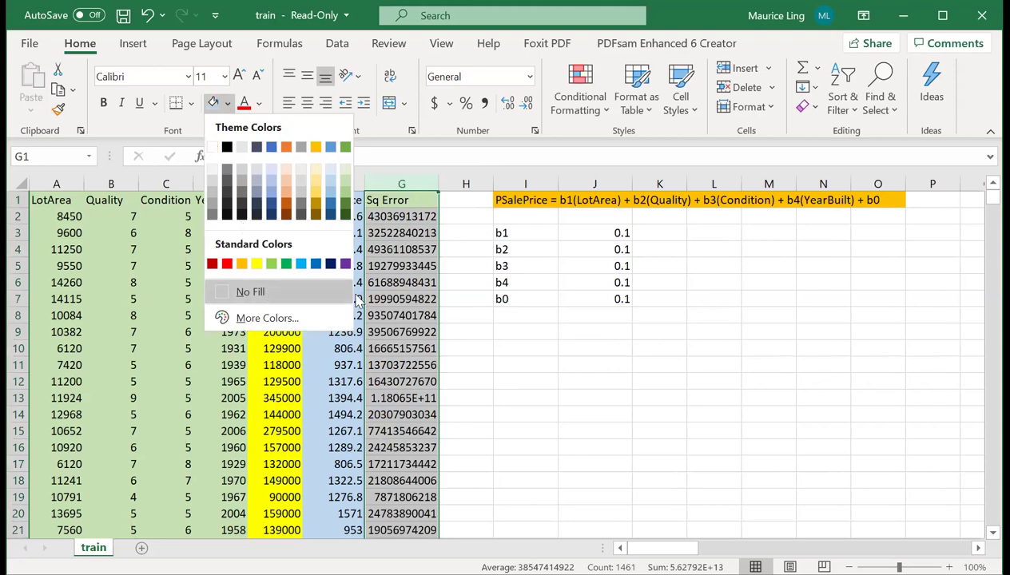
{"action": "left_click", "coordinate": [401, 349]}
{"action": "left_click", "coordinate": [523, 328]}
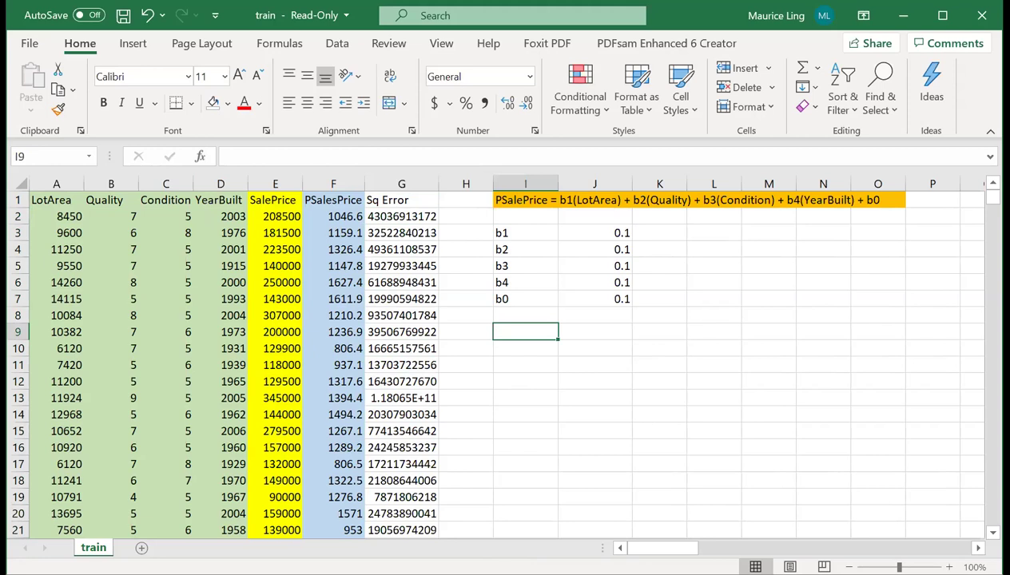
Label cell I9 SSE and total the squared errors in J9 with =SUM(G:G).
{"action": "left_click", "coordinate": [412, 180]}
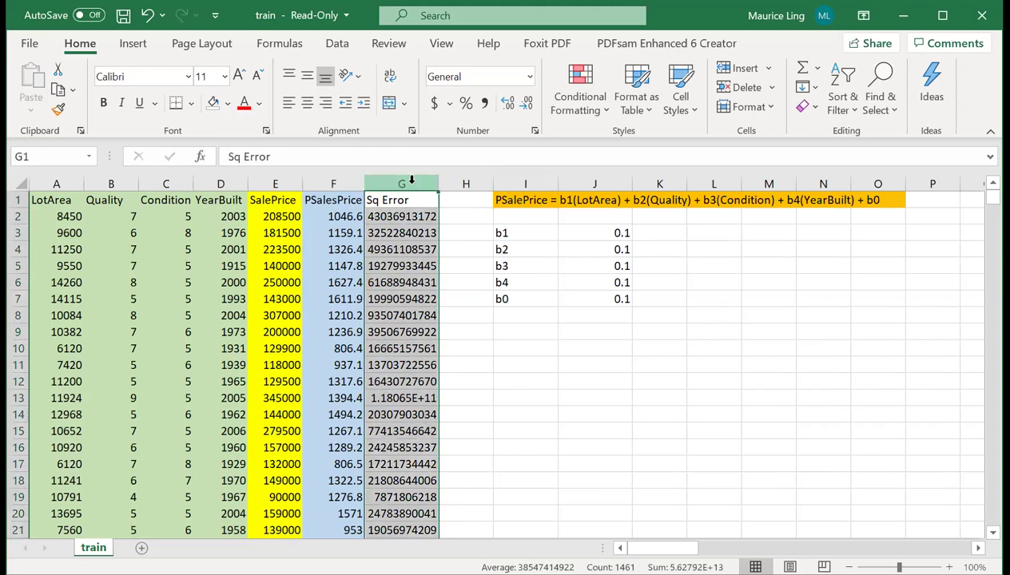
{"action": "left_click", "coordinate": [533, 331]}
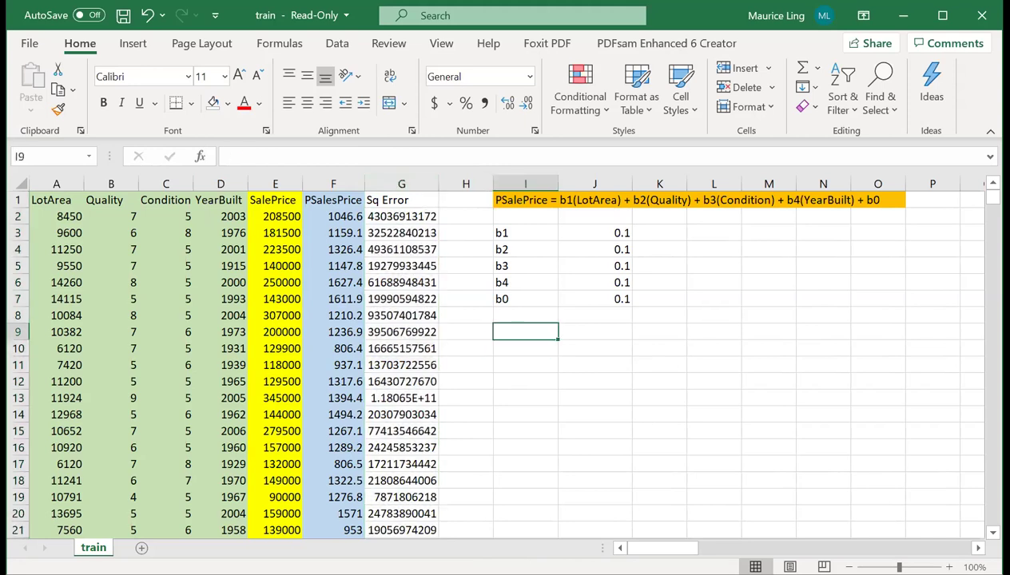
{"action": "type", "text": "SSE"}
{"action": "key", "text": "Tab"}
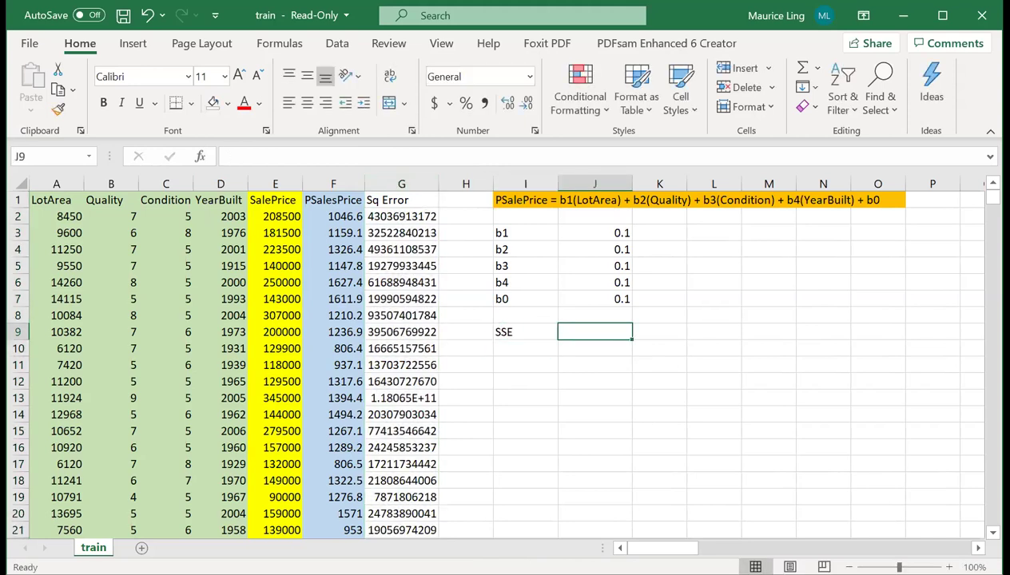
{"action": "type", "text": "="}
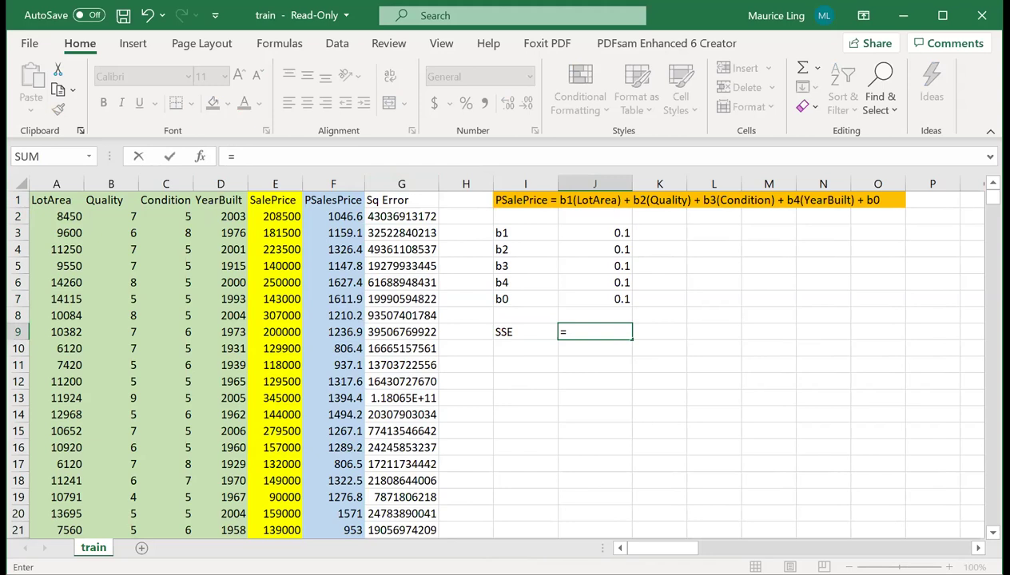
{"action": "type", "text": "sum("}
{"action": "left_click", "coordinate": [405, 180]}
{"action": "key", "text": "Return"}
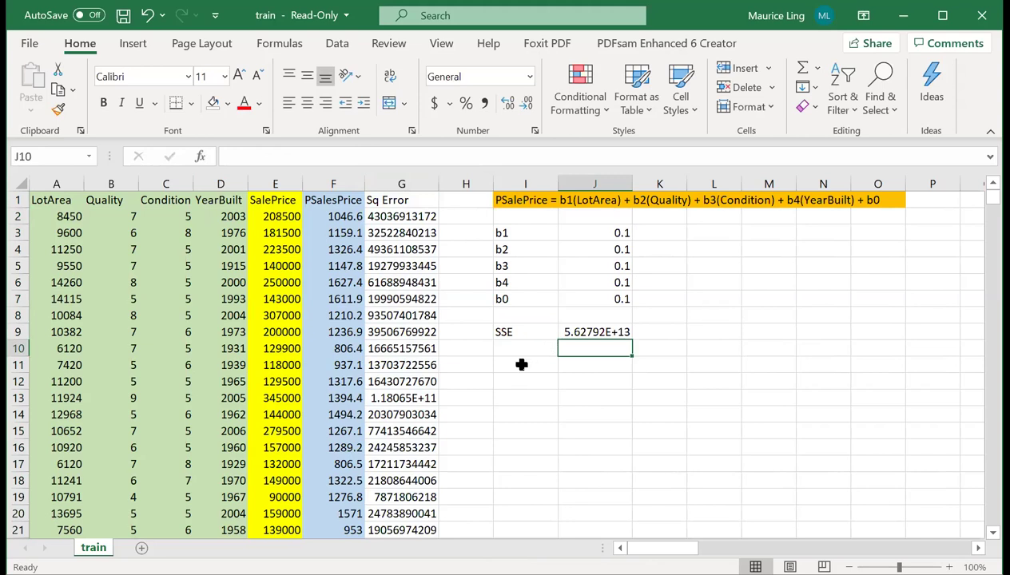
Enter the label Correlation in cell I11.
{"action": "left_click", "coordinate": [521, 365]}
{"action": "type", "text": "Psa"}
{"action": "key", "text": "BackSpace"}
{"action": "key", "text": "BackSpace"}
{"action": "key", "text": "BackSpace"}
{"action": "type", "text": "Correlation"}
{"action": "key", "text": "Tab"}
Calculate the correlation between SalePrice and PSalesPrice in J11 with =CORREL(E:E,F:F).
{"action": "type", "text": "=coree"}
{"action": "key", "text": "BackSpace"}
{"action": "key", "text": "BackSpace"}
{"action": "type", "text": "rel"}
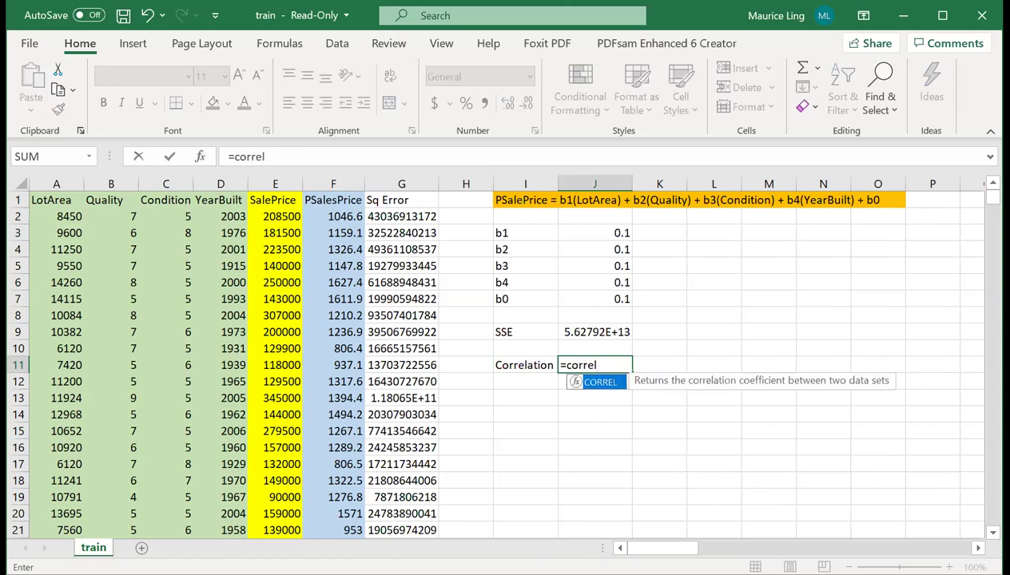
{"action": "type", "text": "("}
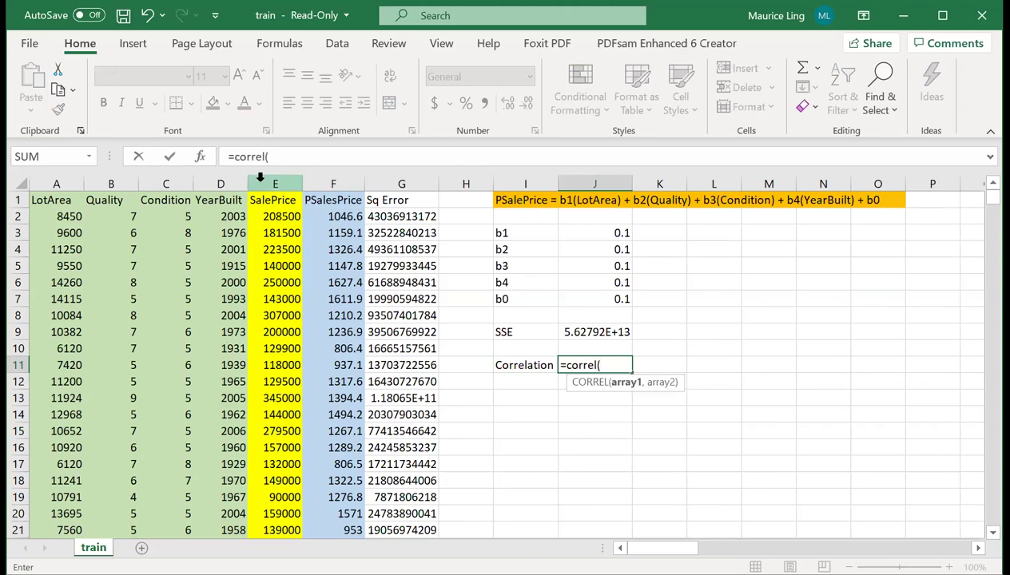
{"action": "left_click", "coordinate": [260, 182]}
{"action": "type", "text": ","}
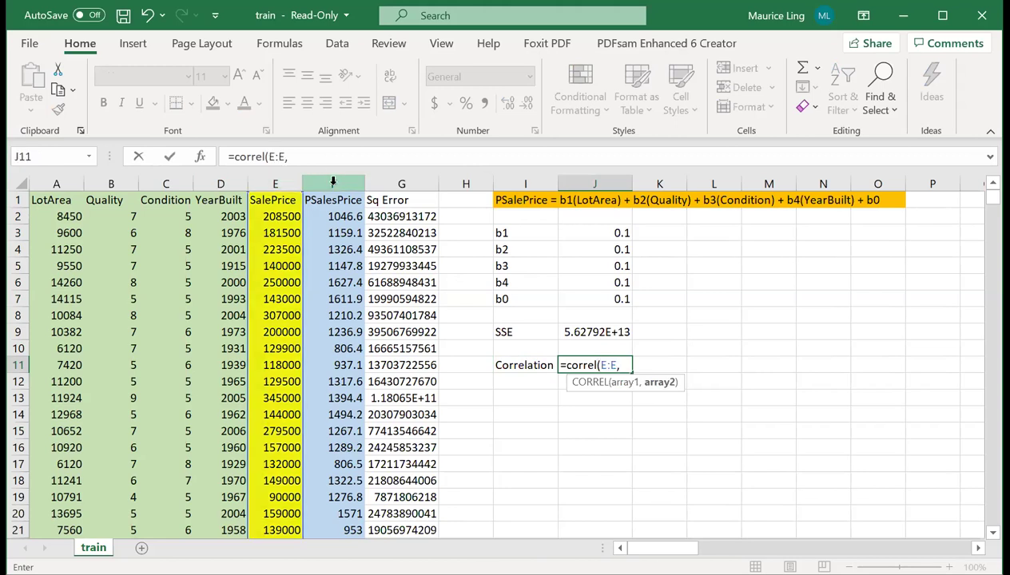
{"action": "left_click", "coordinate": [333, 182]}
{"action": "key", "text": "Return"}
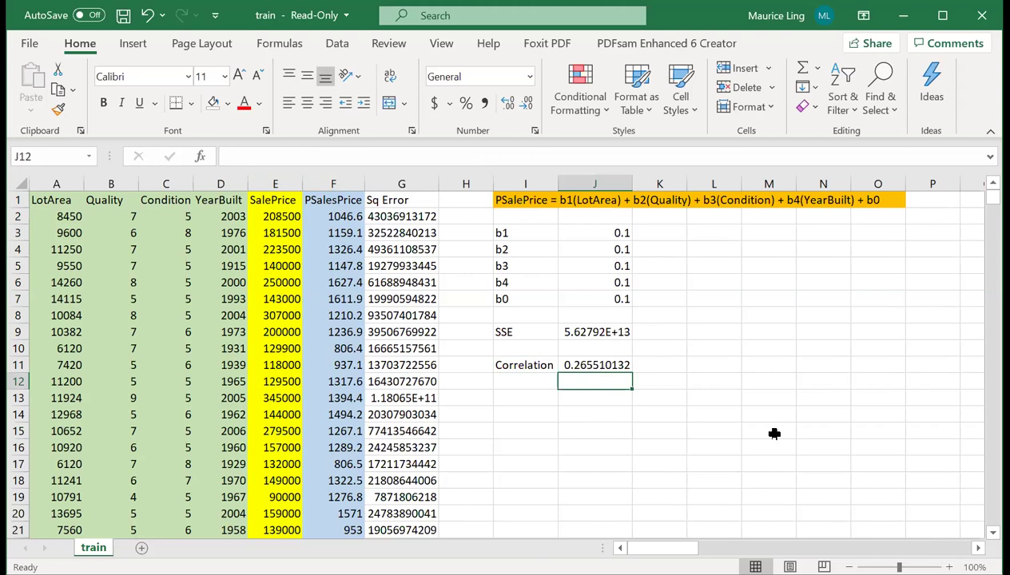
Shade the coefficient cells J3 to J7 with the standard light blue fill.
{"action": "left_click", "coordinate": [336, 43]}
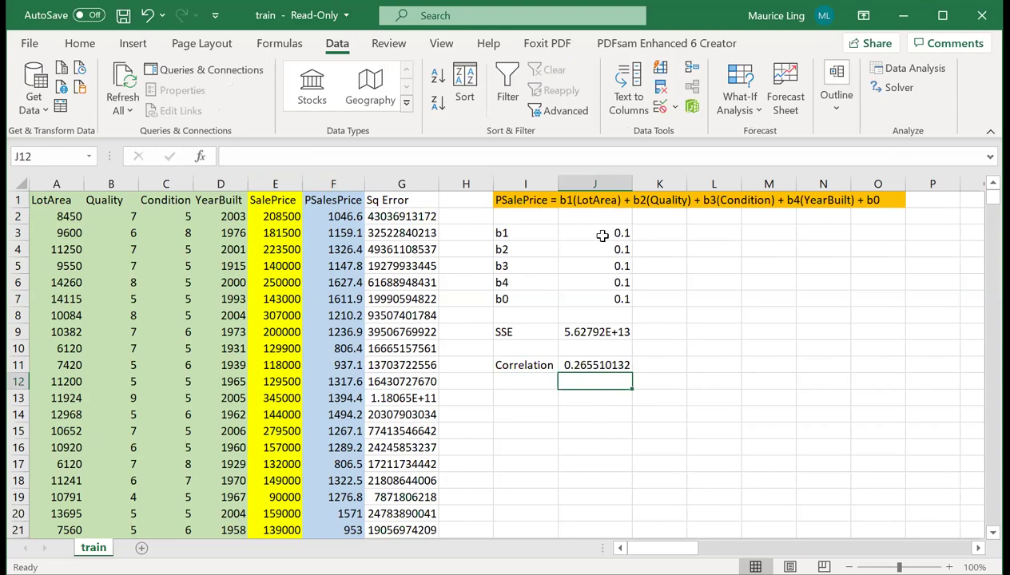
{"action": "left_click_drag", "start_coordinate": [605, 239], "coordinate": [606, 295]}
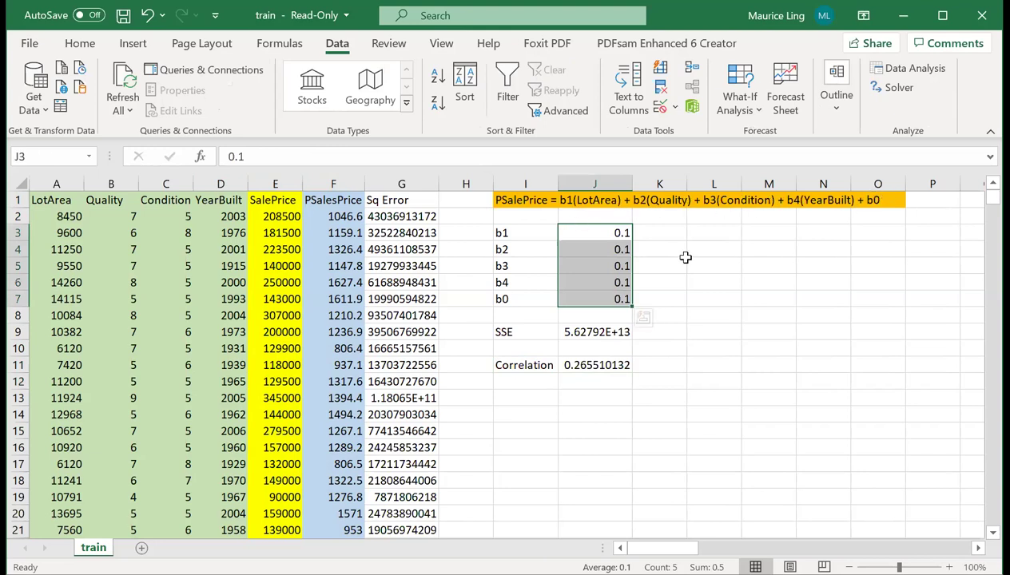
{"action": "left_click", "coordinate": [609, 331]}
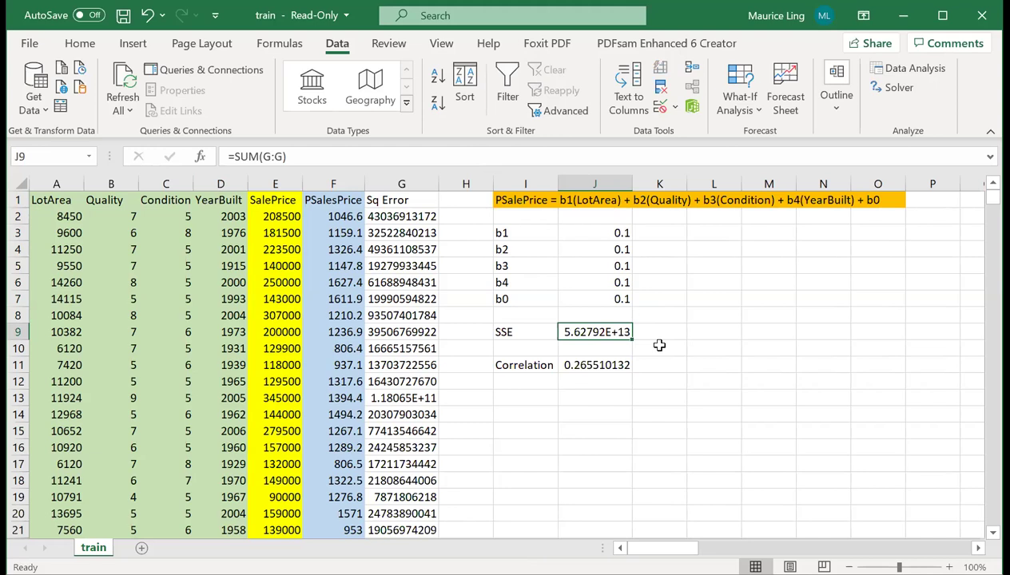
{"action": "left_click_drag", "start_coordinate": [604, 232], "coordinate": [599, 299]}
{"action": "left_click", "coordinate": [86, 45]}
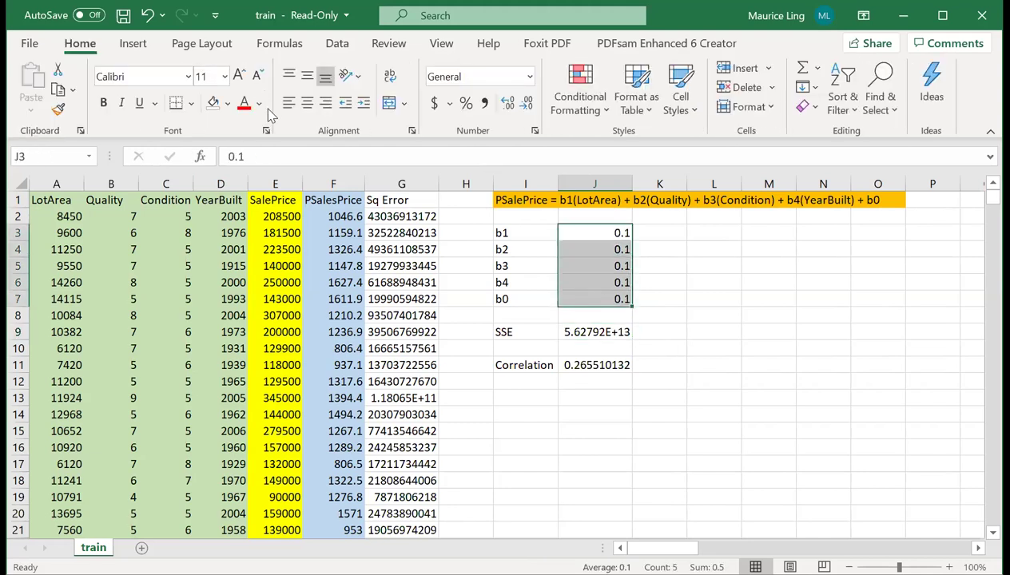
{"action": "left_click", "coordinate": [228, 105]}
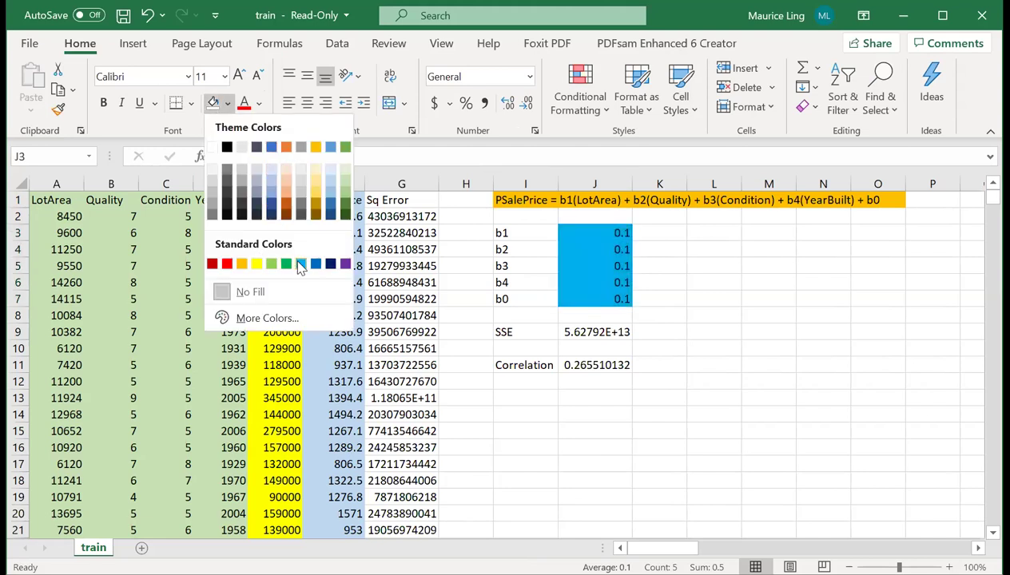
{"action": "left_click", "coordinate": [658, 296]}
Open Solver and try to make the SSE cell J9 the objective to minimise.
{"action": "left_click_drag", "start_coordinate": [600, 236], "coordinate": [598, 298]}
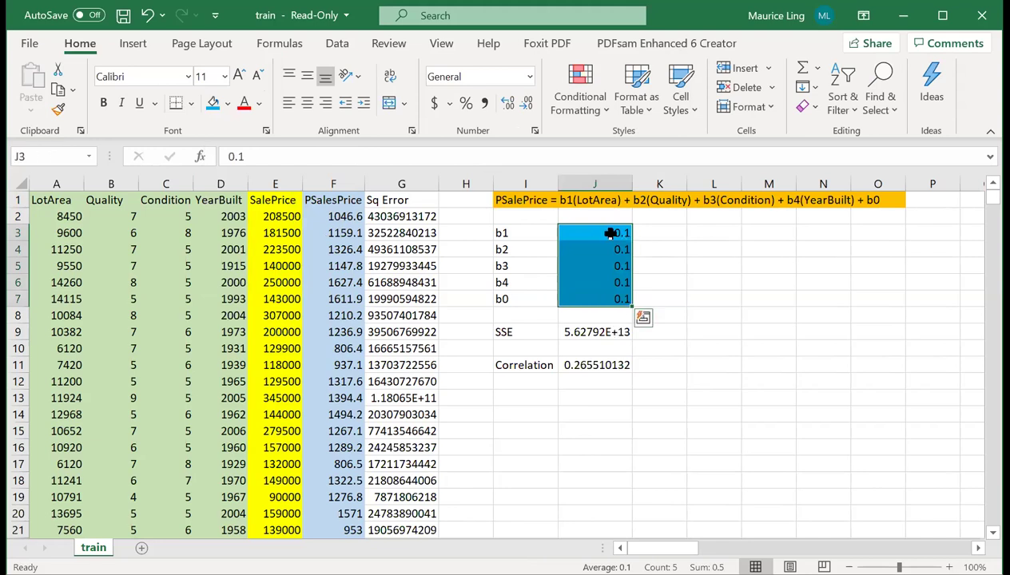
{"action": "left_click", "coordinate": [607, 331]}
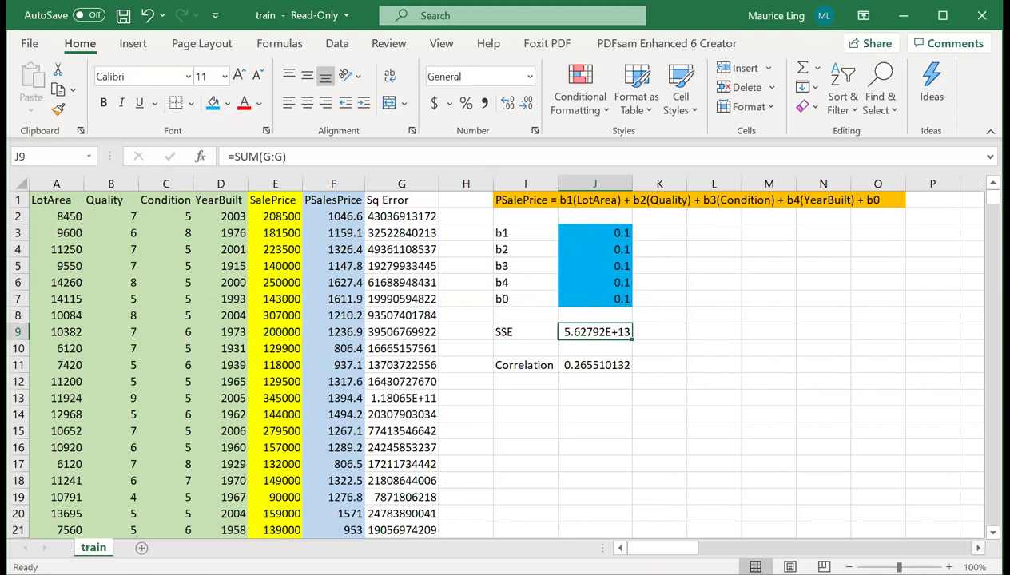
{"action": "scroll", "coordinate": [903, 483], "scroll_direction": "right", "scroll_amount": 4}
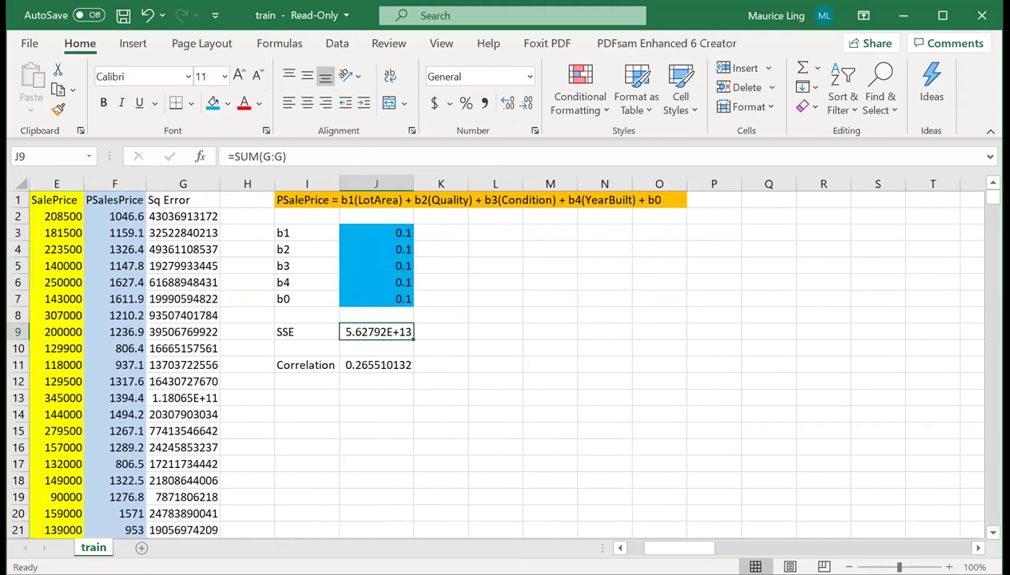
{"action": "left_click", "coordinate": [337, 43]}
{"action": "left_click", "coordinate": [900, 88]}
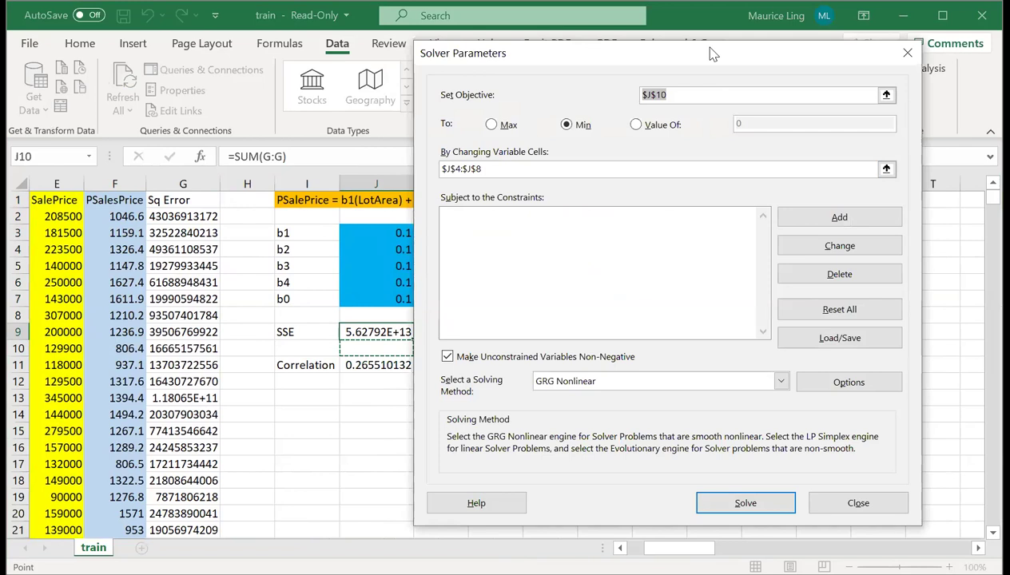
{"action": "left_click_drag", "start_coordinate": [714, 53], "coordinate": [793, 63]}
{"action": "left_click", "coordinate": [752, 104]}
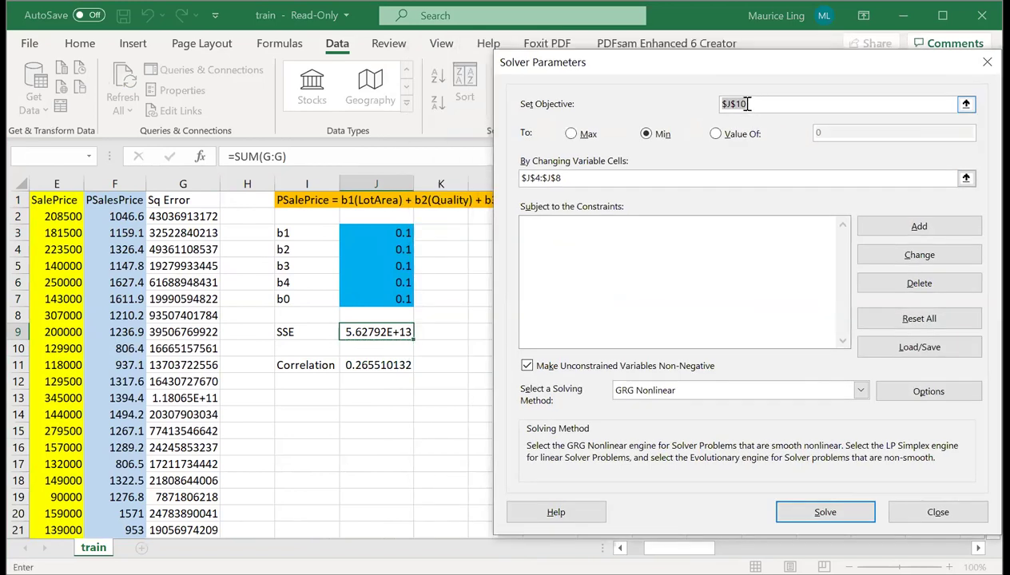
{"action": "left_click", "coordinate": [376, 331]}
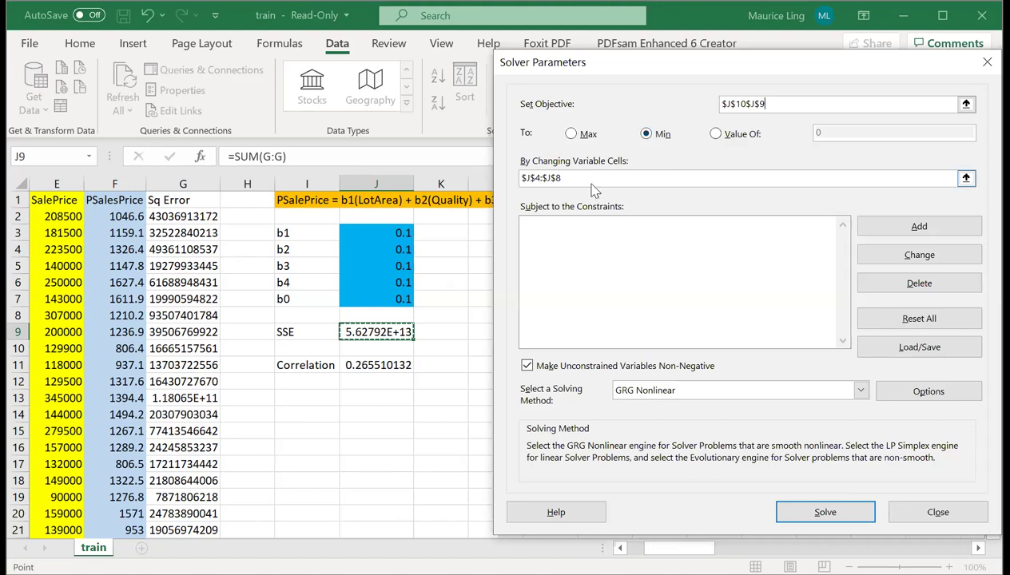
Set Solver's changing variable cells to the coefficients $J$3:$J$7 and try to solve.
{"action": "left_click_drag", "start_coordinate": [587, 178], "coordinate": [520, 178]}
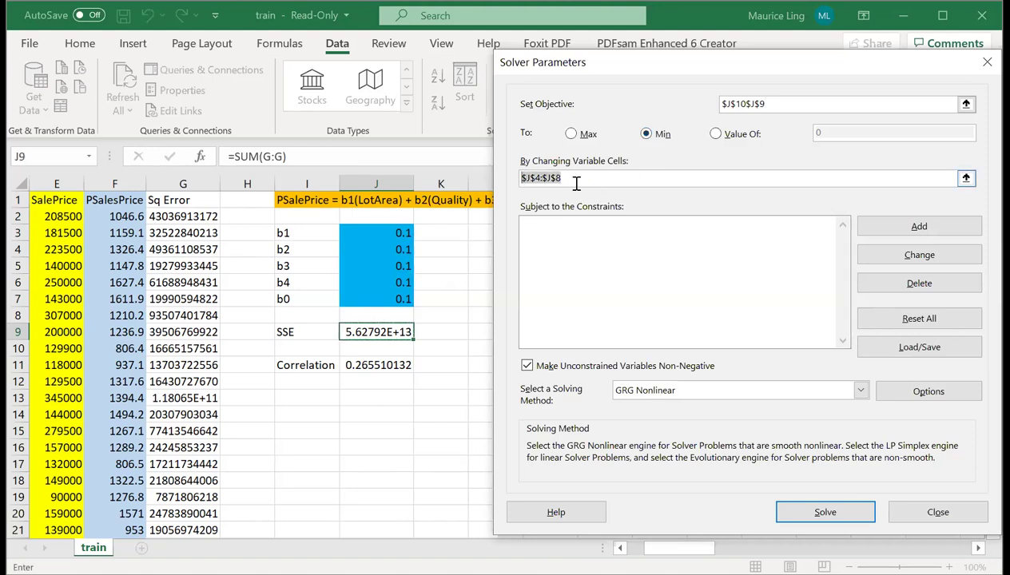
{"action": "left_click", "coordinate": [389, 235]}
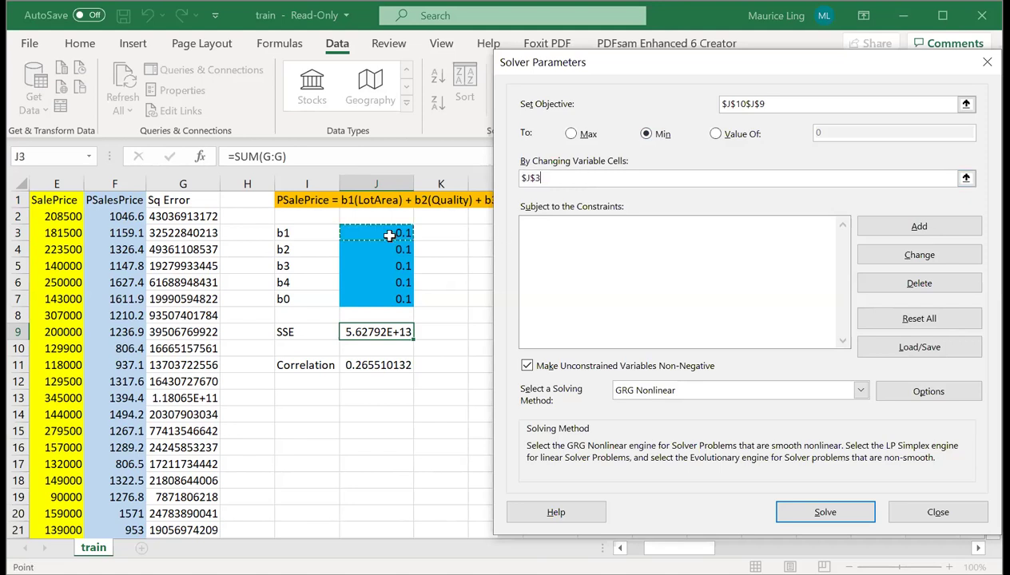
{"action": "left_click_drag", "start_coordinate": [389, 234], "coordinate": [388, 300]}
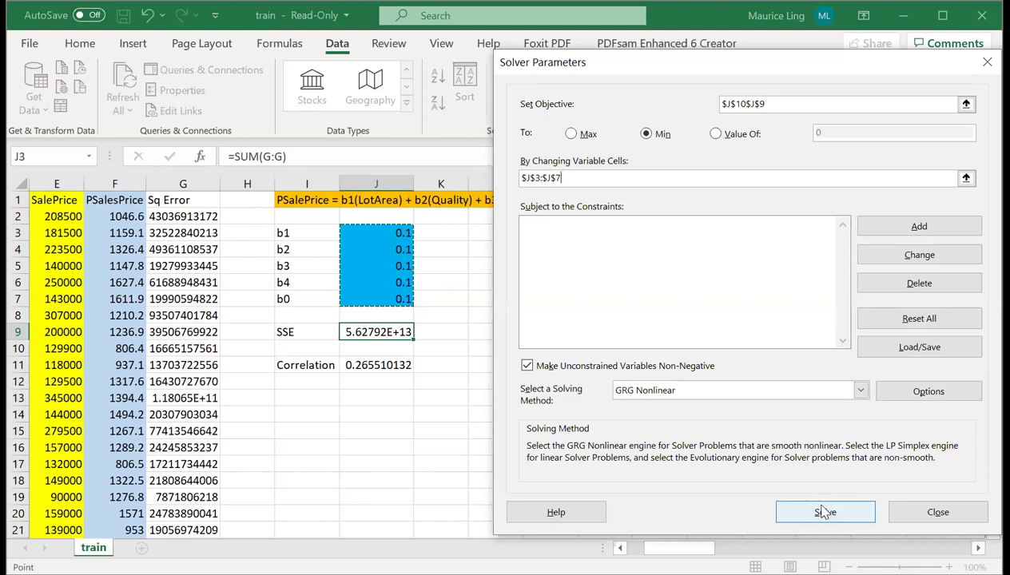
{"action": "left_click", "coordinate": [825, 512]}
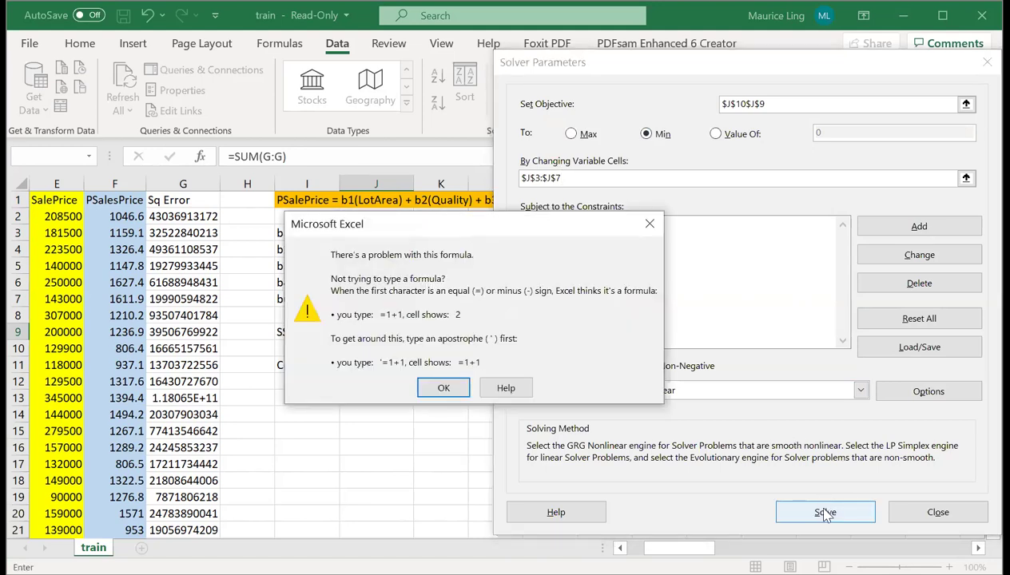
{"action": "left_click", "coordinate": [443, 389]}
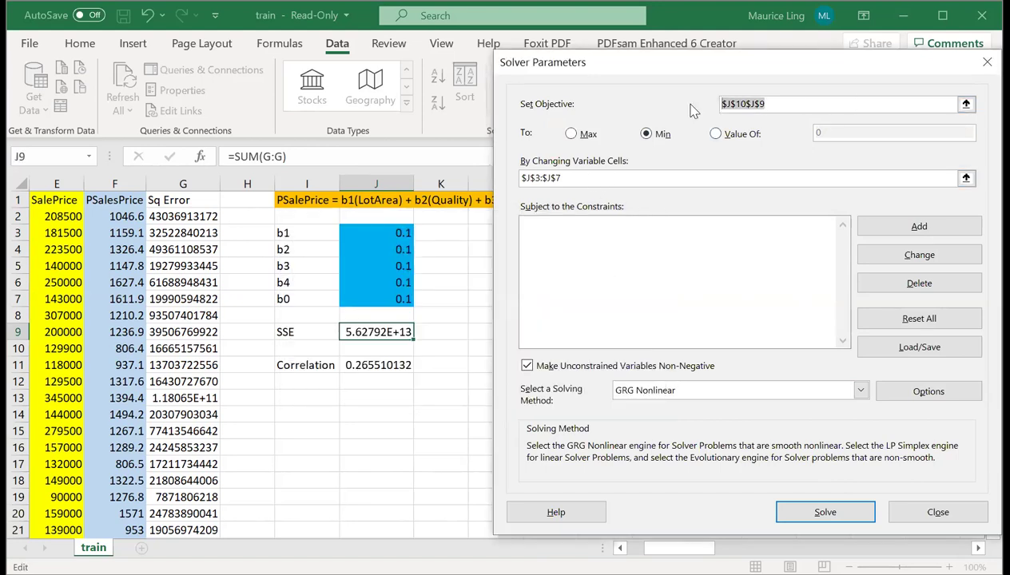
Replace the Solver objective with $J$9, solve for the minimum, and keep the Solver solution.
{"action": "key", "text": "BackSpace"}
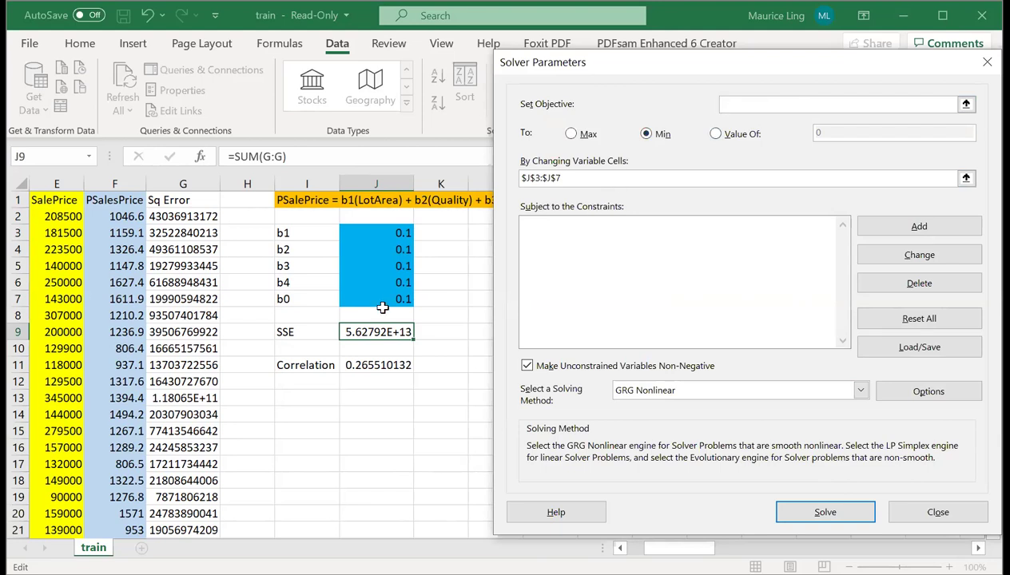
{"action": "left_click", "coordinate": [383, 330]}
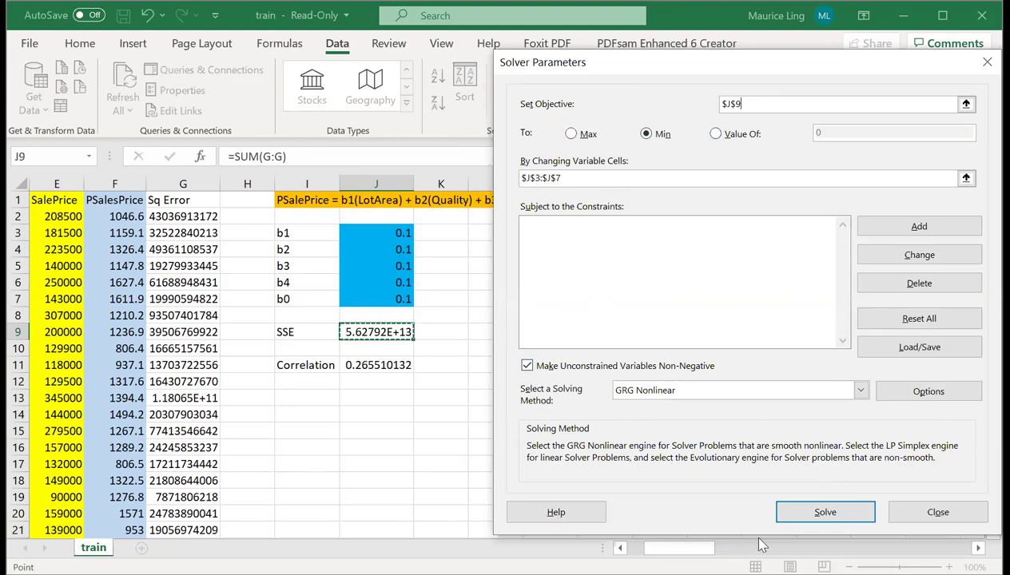
{"action": "left_click", "coordinate": [826, 516]}
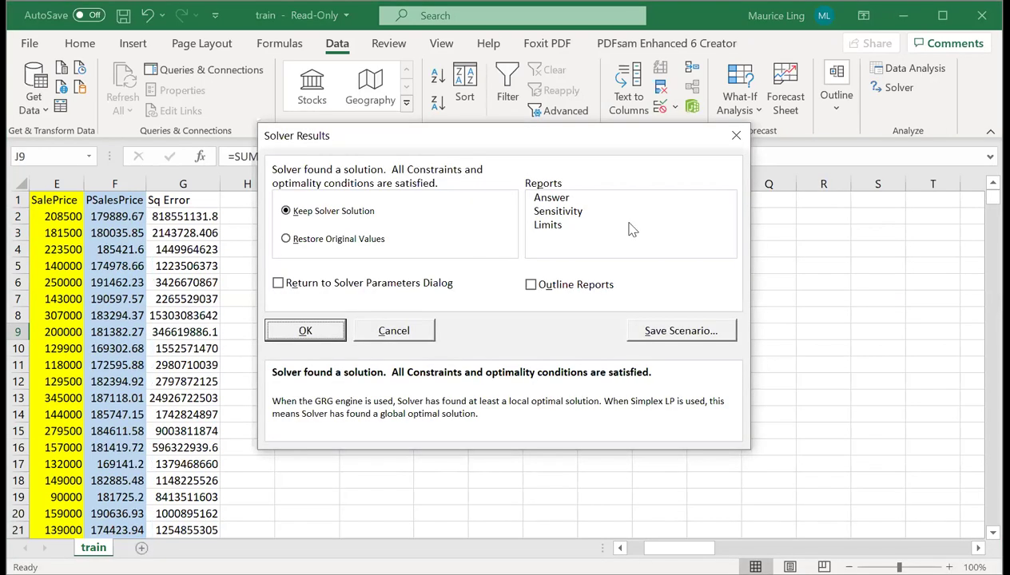
{"action": "left_click", "coordinate": [304, 331]}
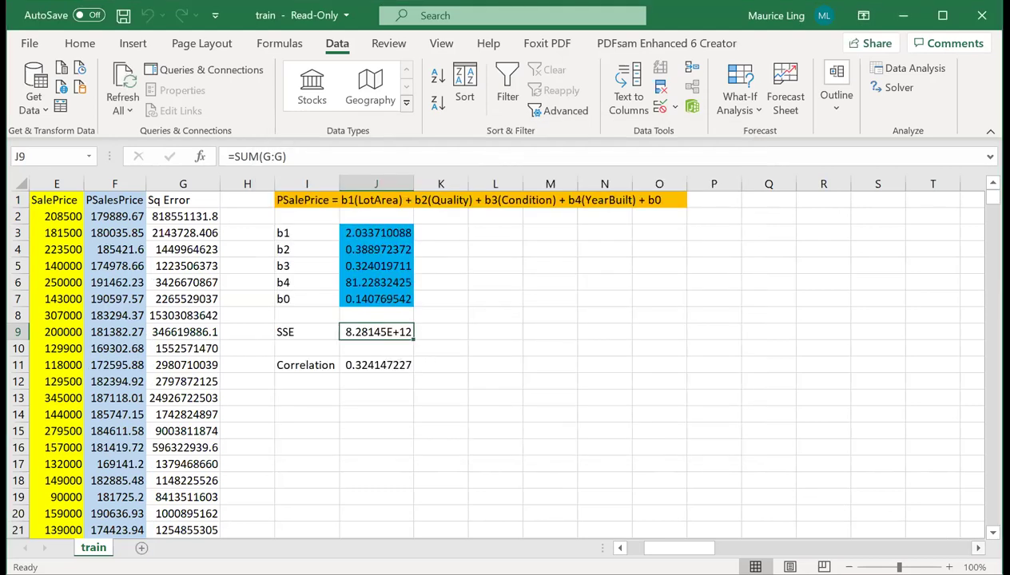
Rerun Solver with GRG Nonlinear to minimise the SSE in $J$9 by changing $J$3:$J$7, and keep the Solver solution.
{"action": "scroll", "coordinate": [504, 360], "scroll_direction": "right", "scroll_amount": 1}
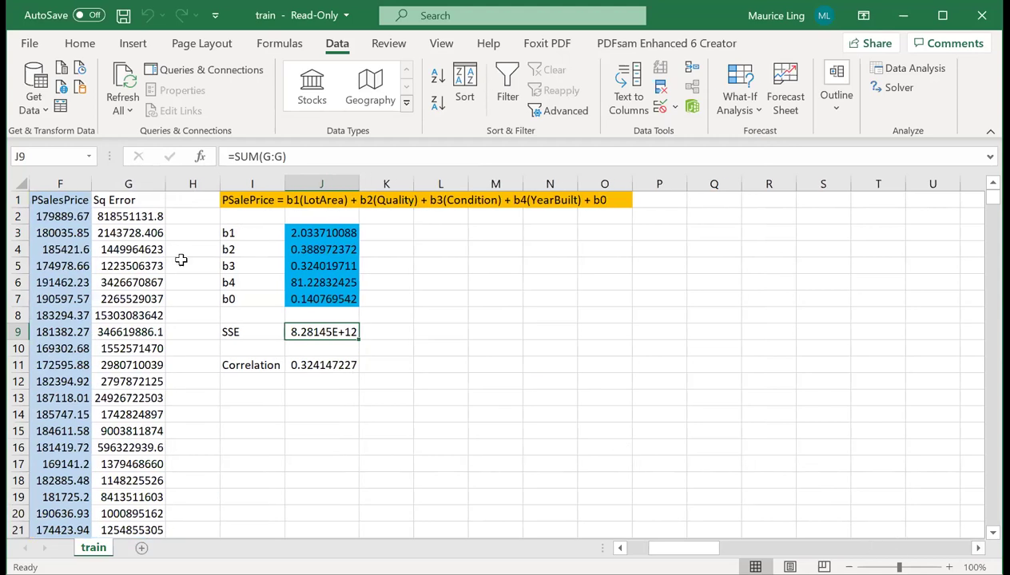
{"action": "left_click", "coordinate": [621, 548]}
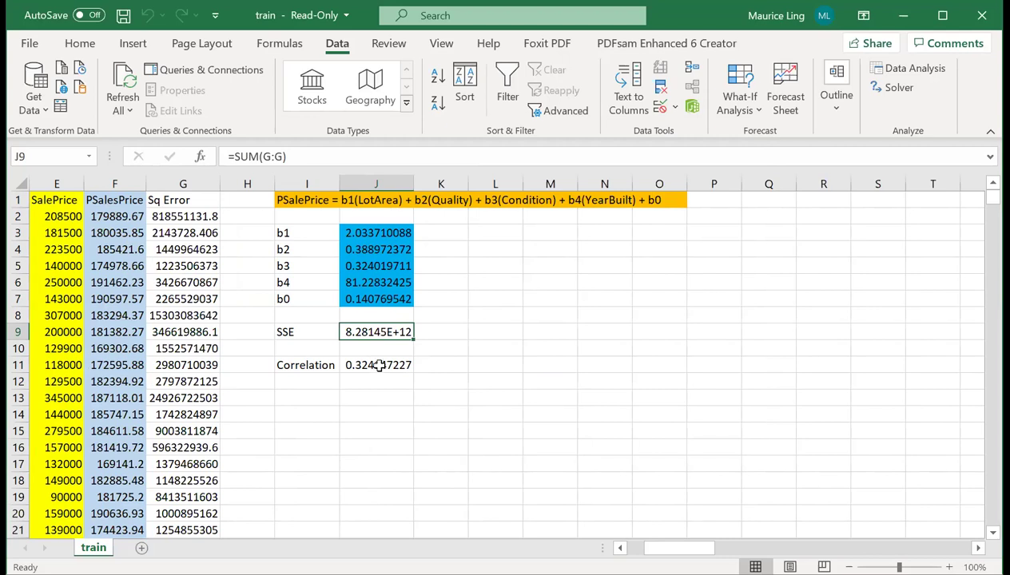
{"action": "left_click", "coordinate": [909, 69]}
{"action": "left_click", "coordinate": [887, 272]}
{"action": "left_click", "coordinate": [907, 93]}
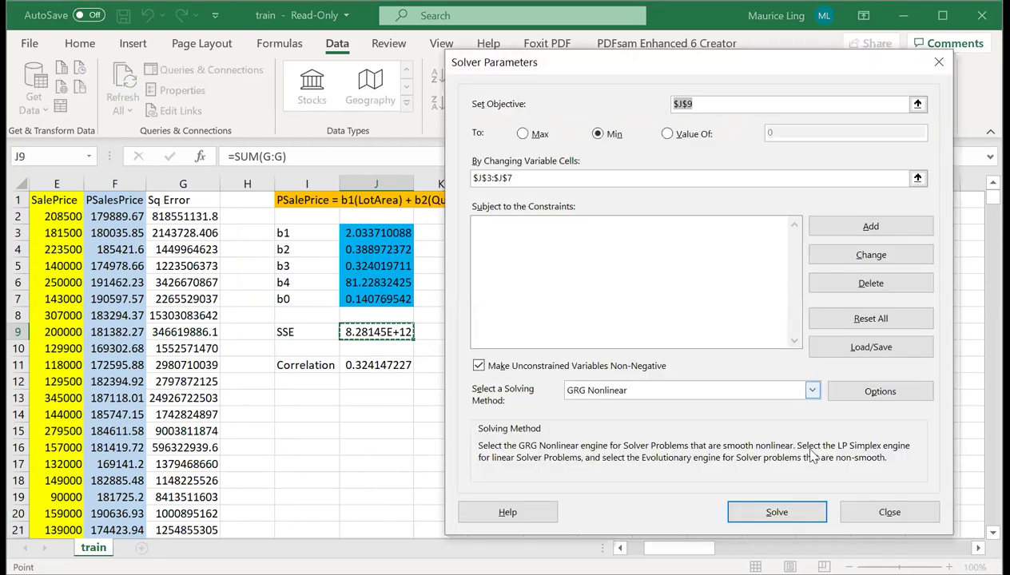
{"action": "left_click", "coordinate": [810, 513]}
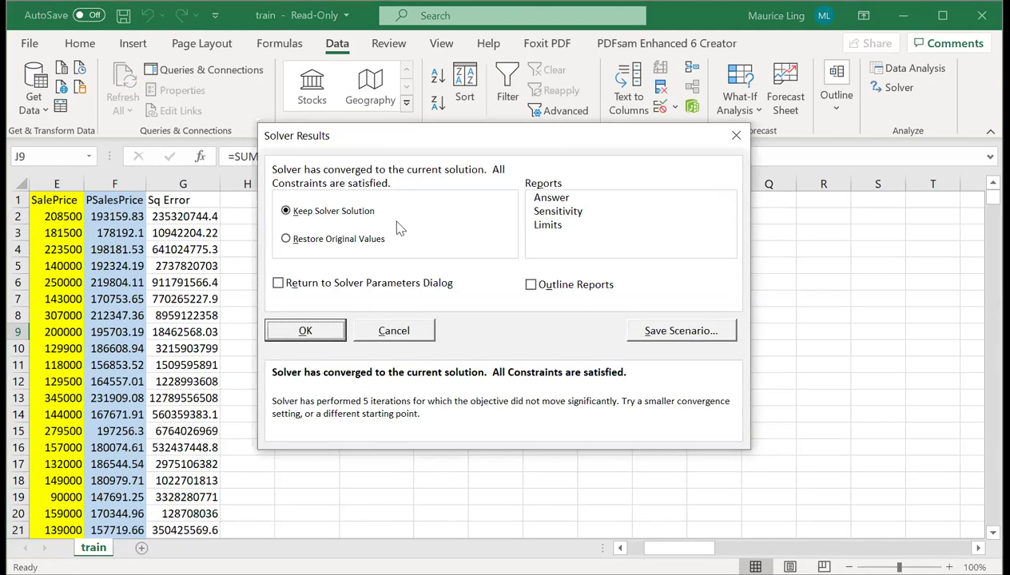
{"action": "left_click_drag", "start_coordinate": [472, 138], "coordinate": [747, 137]}
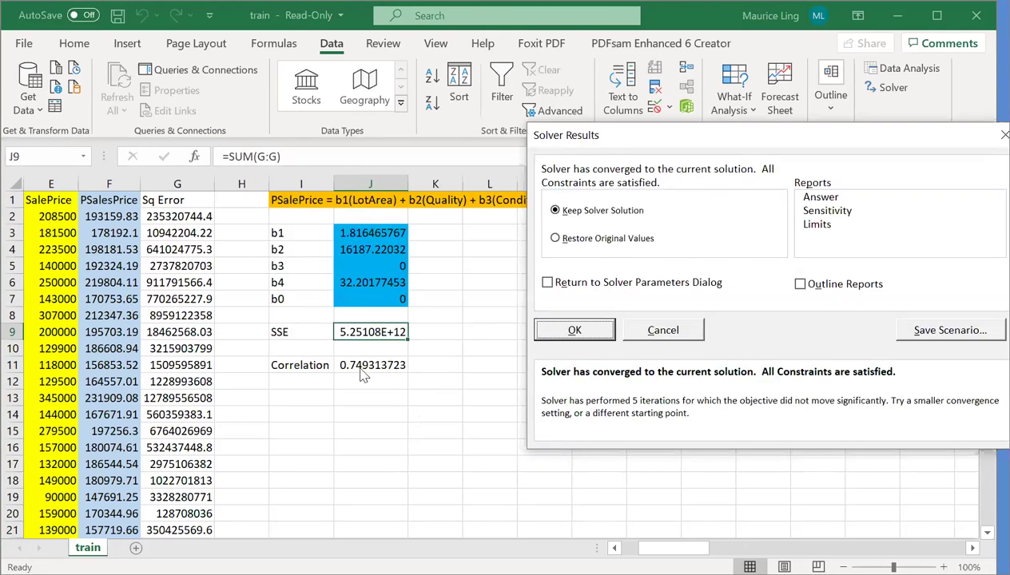
{"action": "left_click", "coordinate": [574, 336]}
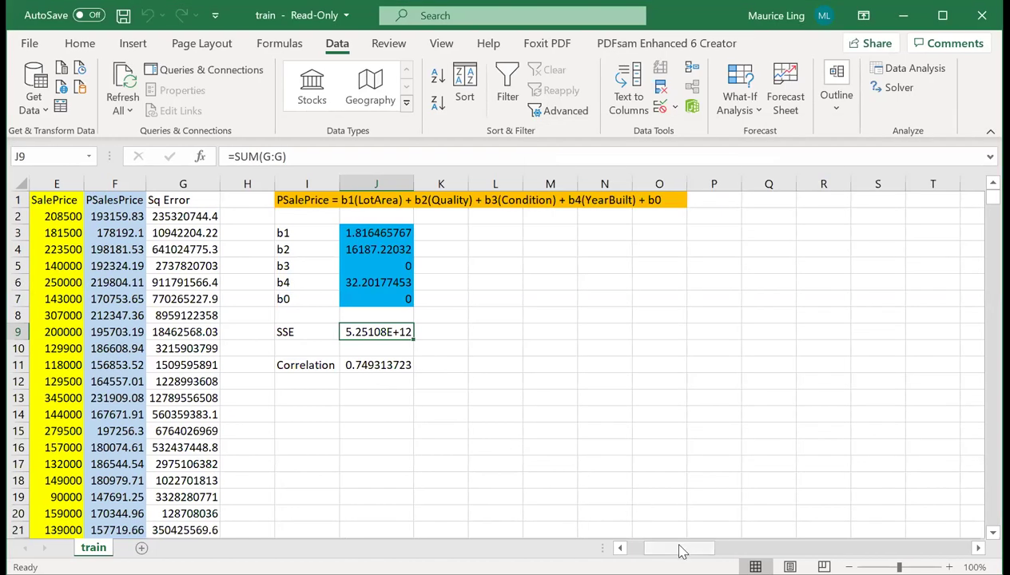
Examine the fitted coefficients in J3 to J7 alongside the LotArea, Condition and YearBuilt predictor columns.
{"action": "scroll", "coordinate": [611, 351], "scroll_direction": "left", "scroll_amount": 3}
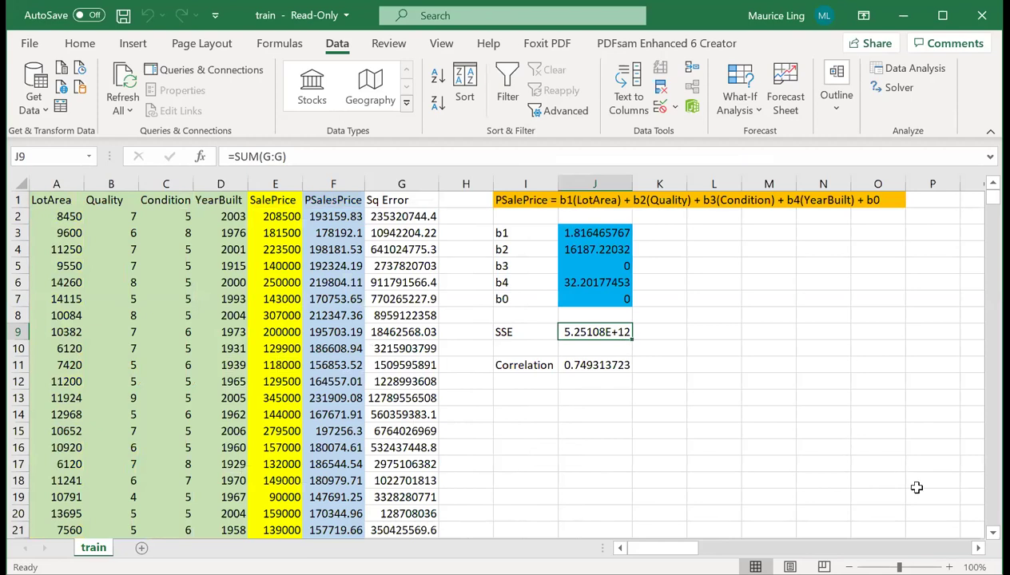
{"action": "scroll", "coordinate": [966, 542], "scroll_direction": "right", "scroll_amount": 1}
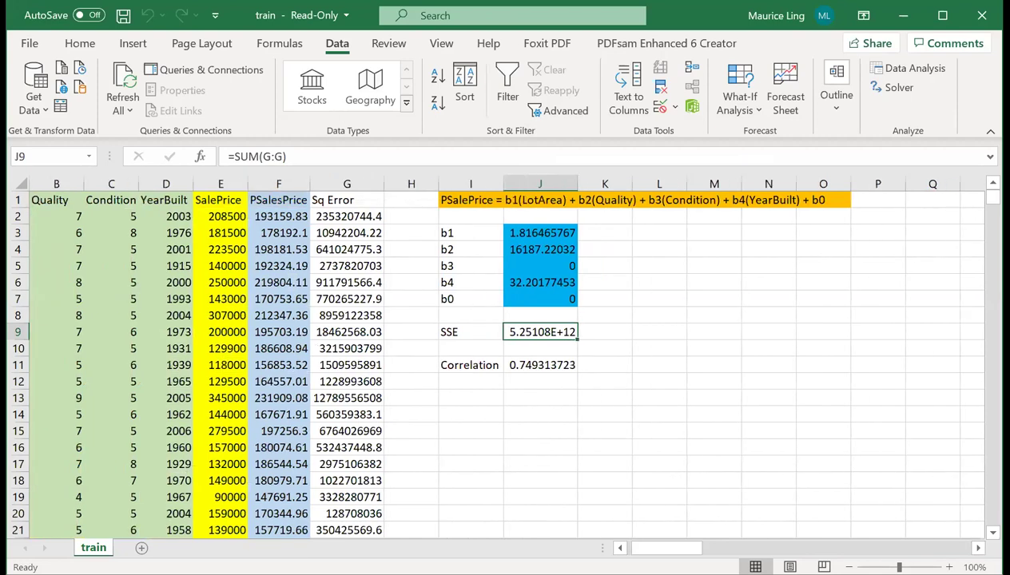
{"action": "left_click_drag", "start_coordinate": [550, 233], "coordinate": [570, 300]}
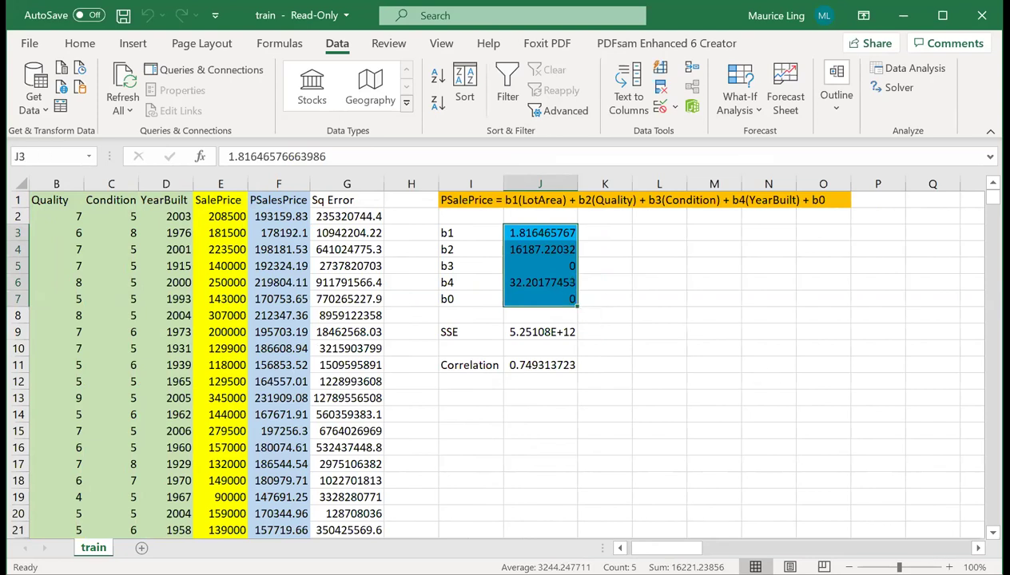
{"action": "scroll", "coordinate": [966, 544], "scroll_direction": "right", "scroll_amount": 2}
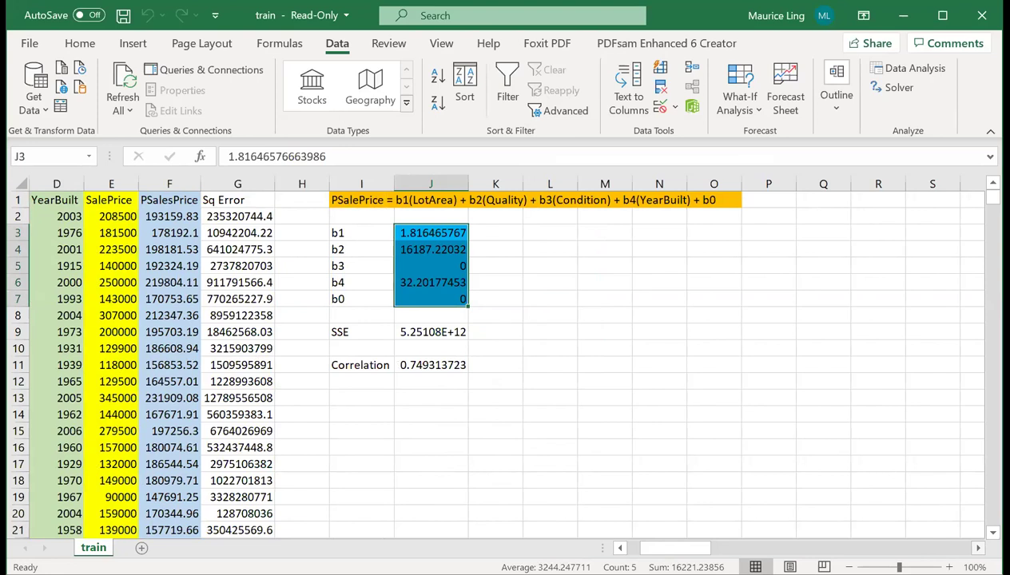
{"action": "scroll", "coordinate": [967, 548], "scroll_direction": "right", "scroll_amount": 1}
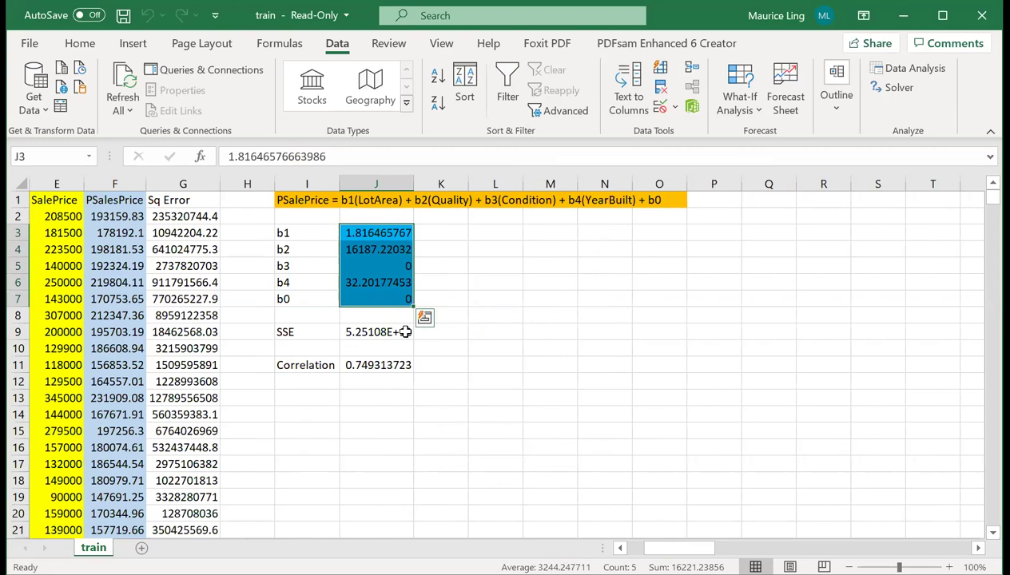
{"action": "left_click", "coordinate": [457, 313]}
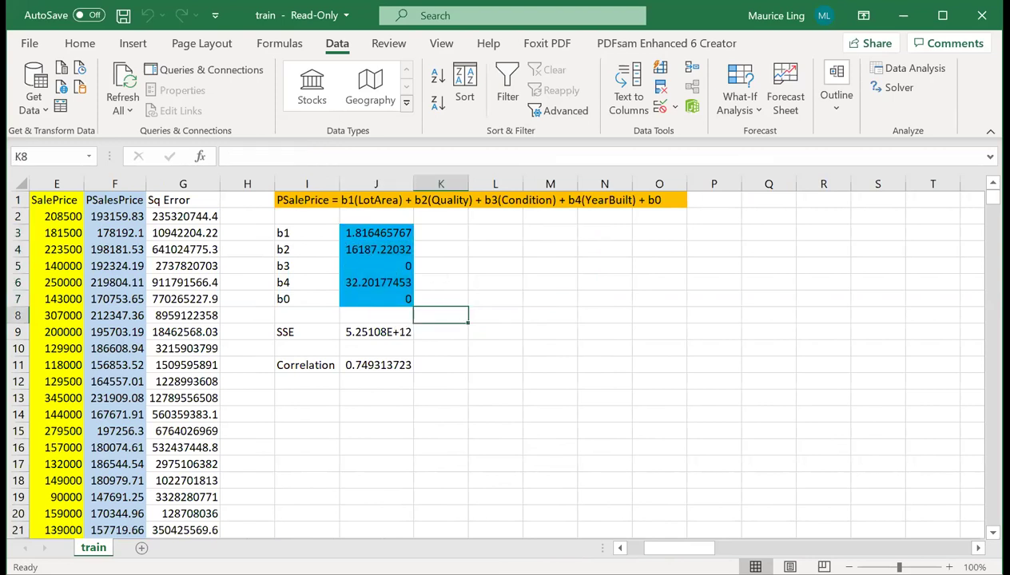
{"action": "scroll", "coordinate": [599, 261], "scroll_direction": "left", "scroll_amount": 2}
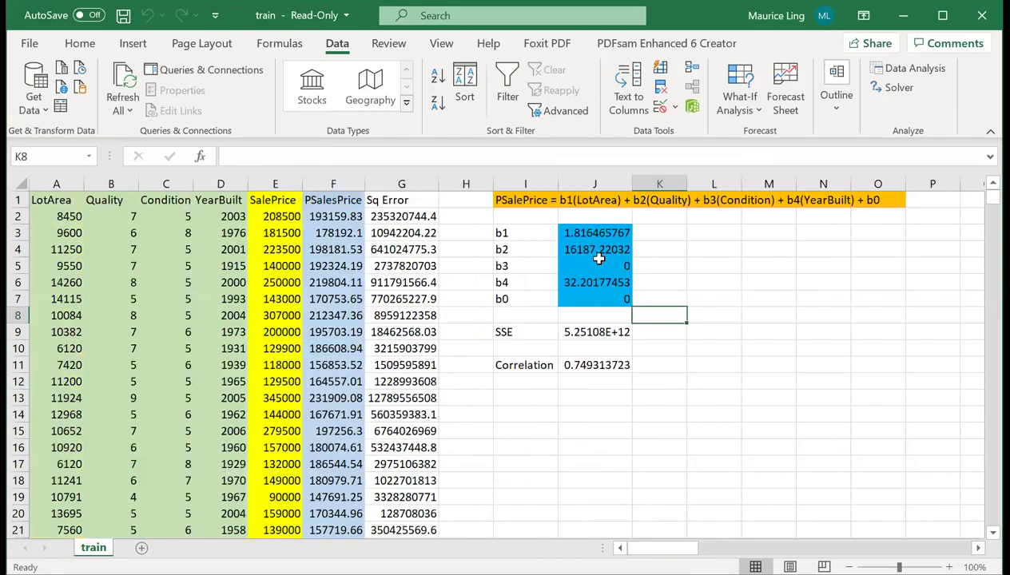
{"action": "left_click", "coordinate": [519, 235]}
{"action": "left_click", "coordinate": [585, 233]}
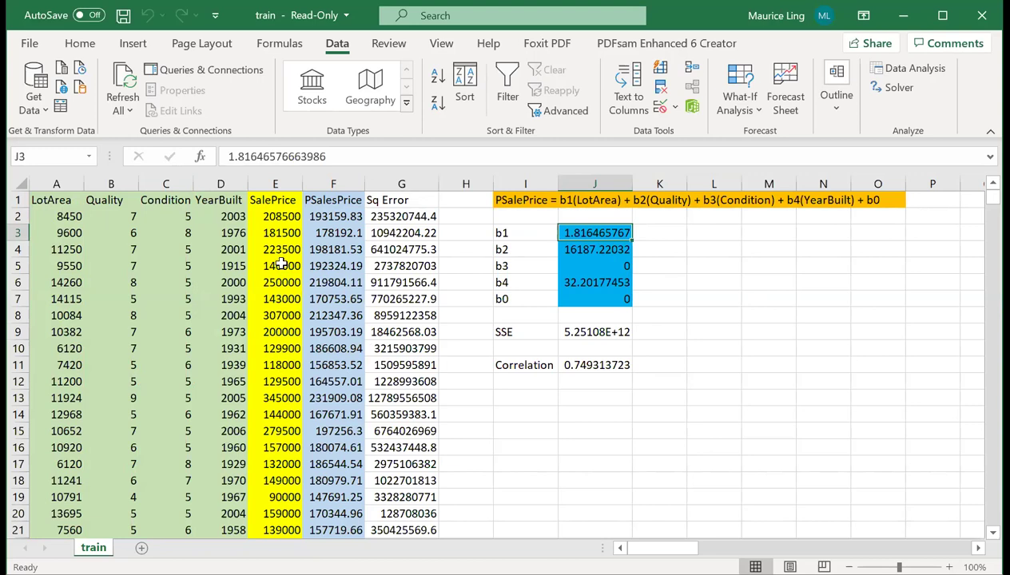
{"action": "left_click", "coordinate": [51, 182]}
{"action": "left_click", "coordinate": [170, 182], "text": "ctrl"}
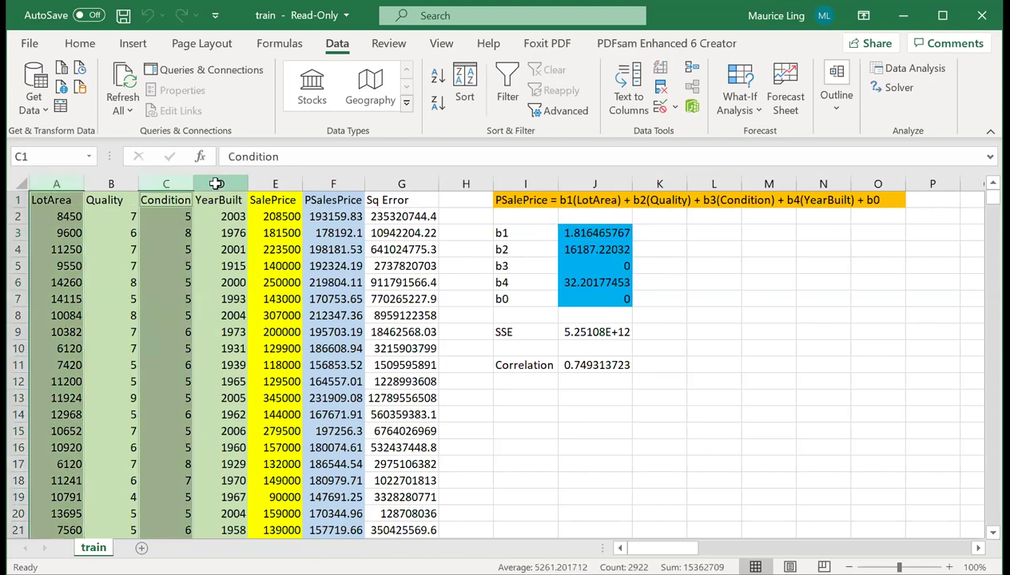
{"action": "left_click", "coordinate": [215, 182], "text": "ctrl"}
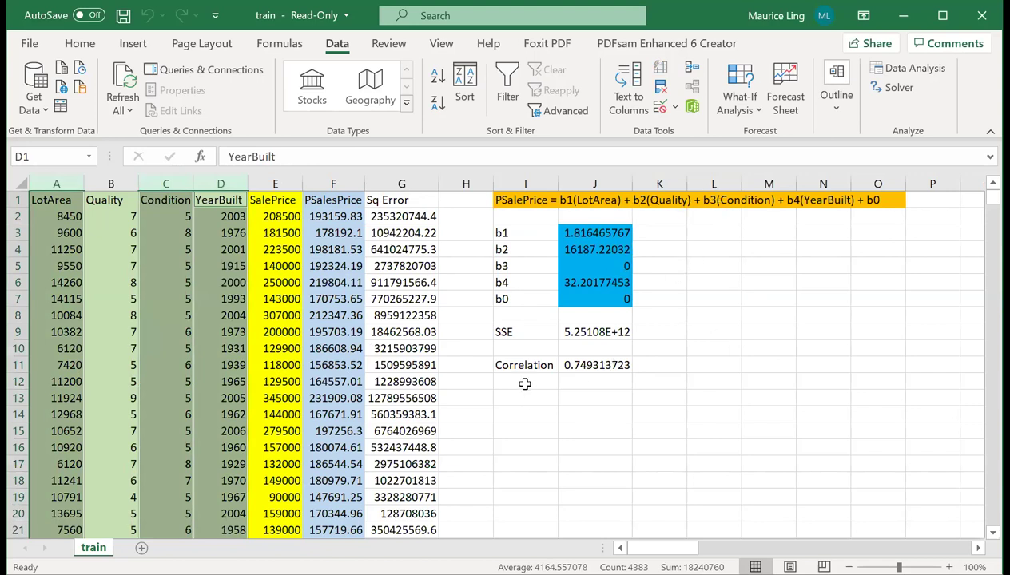
Copy the shaded PSalePrice model equation from I1:O1 to row 13, starting at I13.
{"action": "left_click_drag", "start_coordinate": [511, 199], "coordinate": [888, 205]}
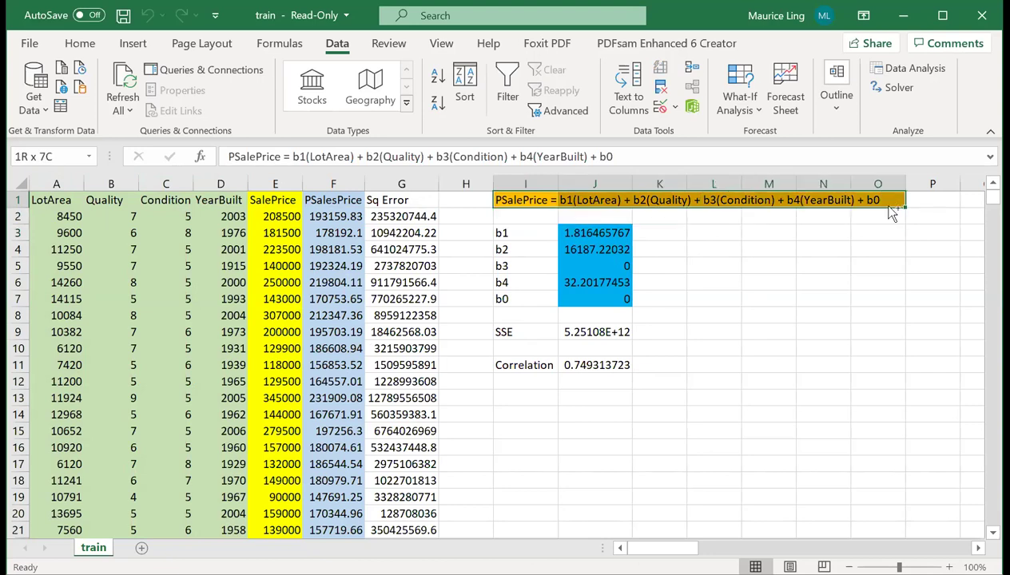
{"action": "key", "text": "ctrl+c"}
{"action": "left_click", "coordinate": [515, 398]}
{"action": "key", "text": "ctrl+v"}
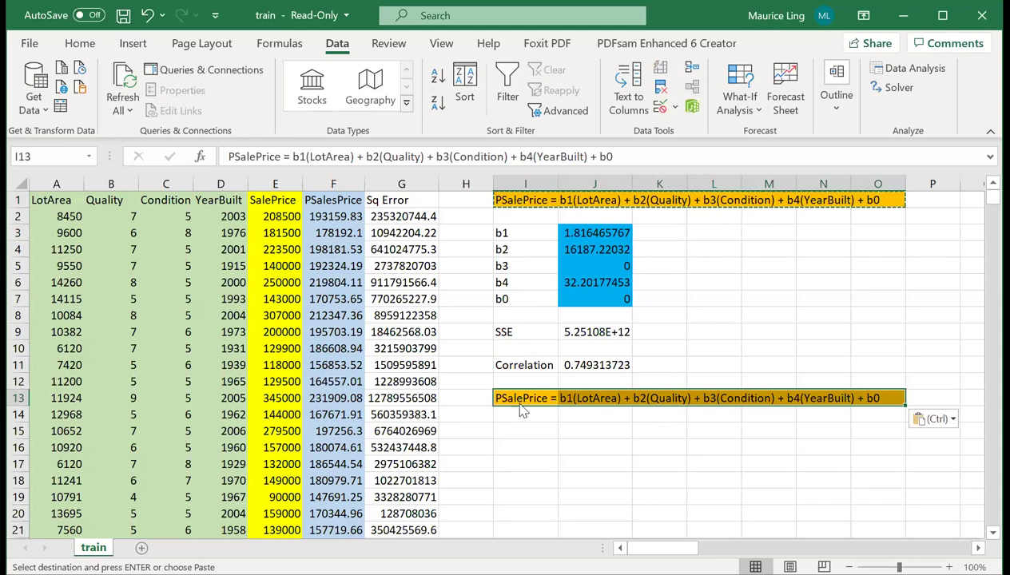
In the copied equation in I13, change PSalePrice to SalePrice and replace b1 with 1.82.
{"action": "left_click_drag", "start_coordinate": [521, 404], "coordinate": [601, 398]}
{"action": "left_click", "coordinate": [525, 397]}
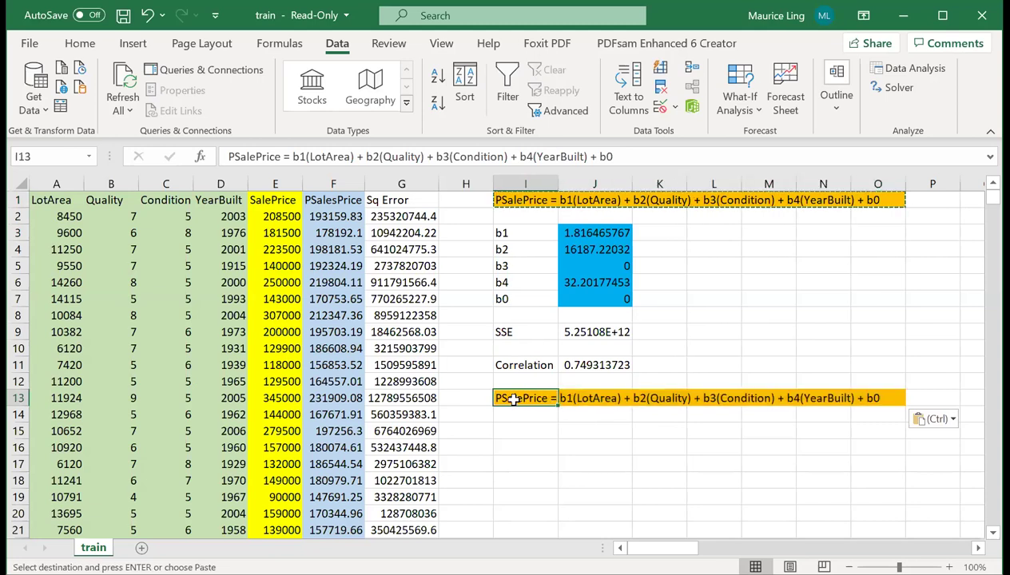
{"action": "left_click", "coordinate": [234, 157]}
{"action": "key", "text": "BackSpace"}
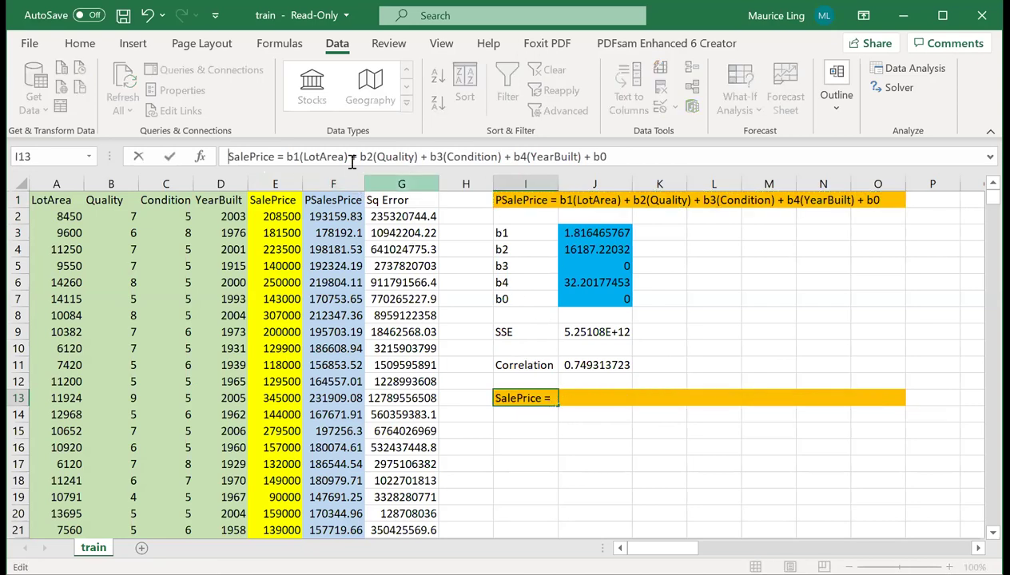
{"action": "left_click", "coordinate": [299, 156]}
{"action": "key", "text": "BackSpace"}
{"action": "key", "text": "BackSpace"}
{"action": "type", "text": "1.8"}
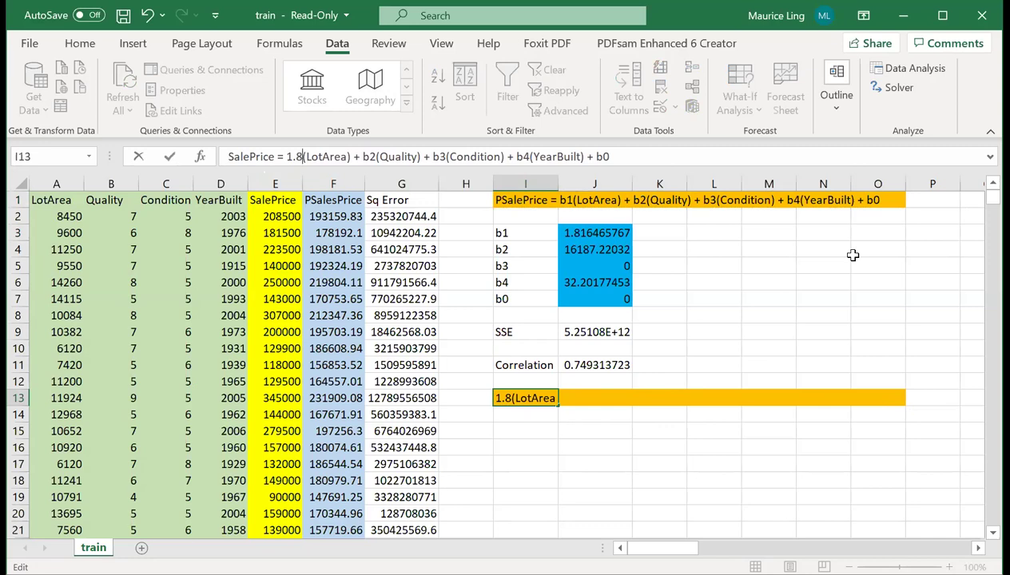
{"action": "type", "text": "2"}
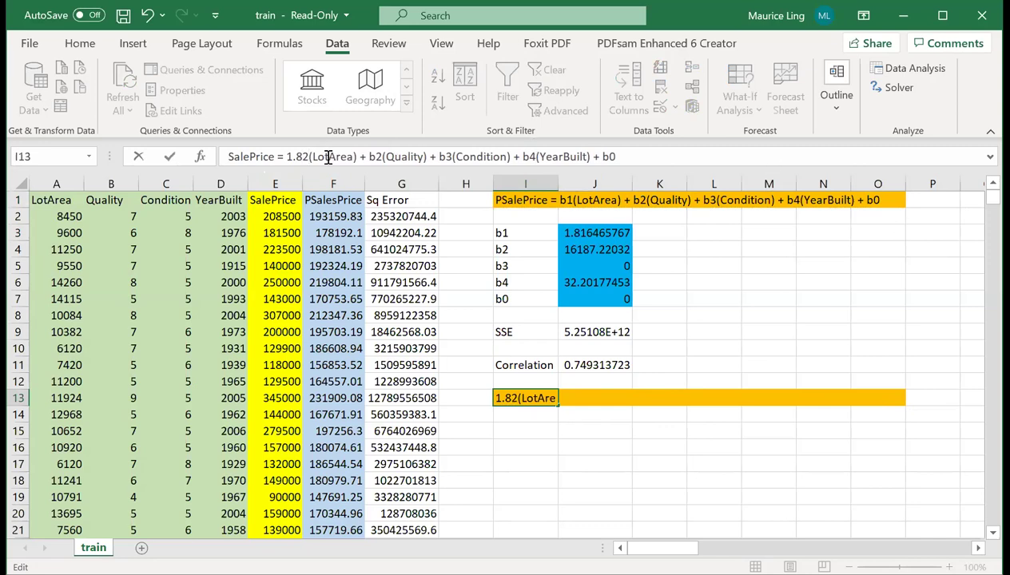
Replace b2 with 16187.22 in the I13 equation and delete its b3(Condition) term.
{"action": "left_click", "coordinate": [380, 156]}
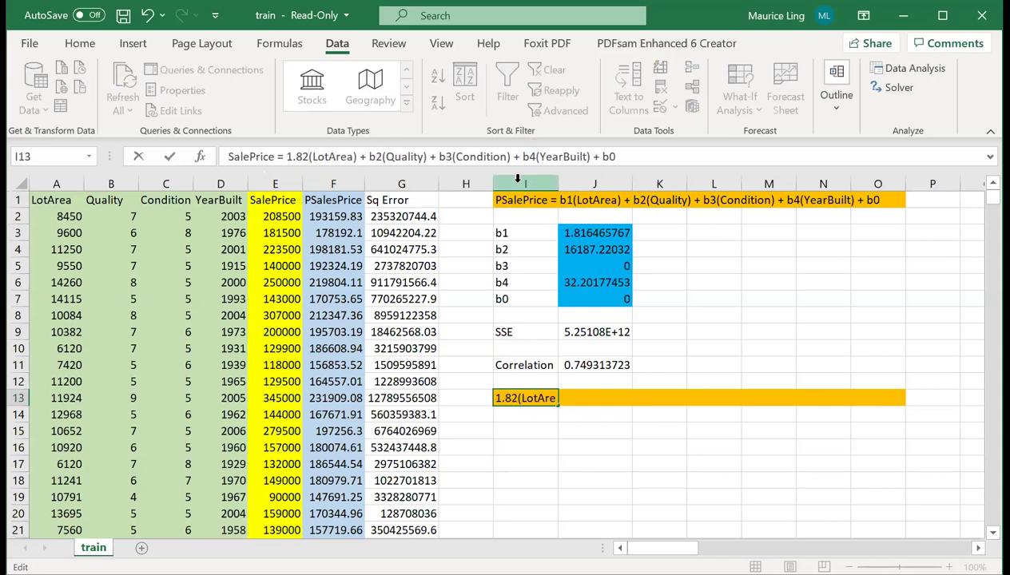
{"action": "key", "text": "BackSpace"}
{"action": "key", "text": "BackSpace"}
{"action": "type", "text": "16187"}
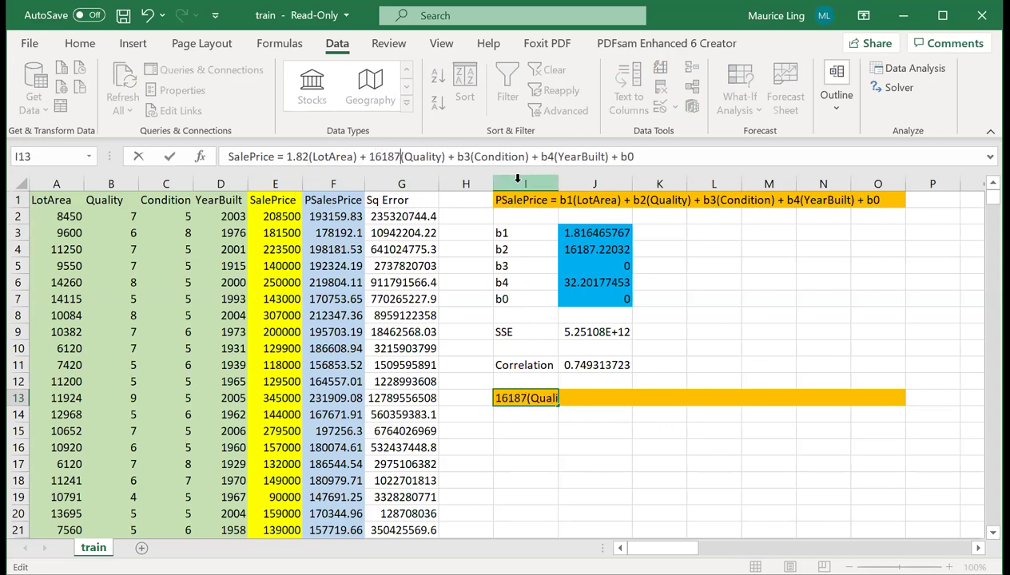
{"action": "type", "text": ".22"}
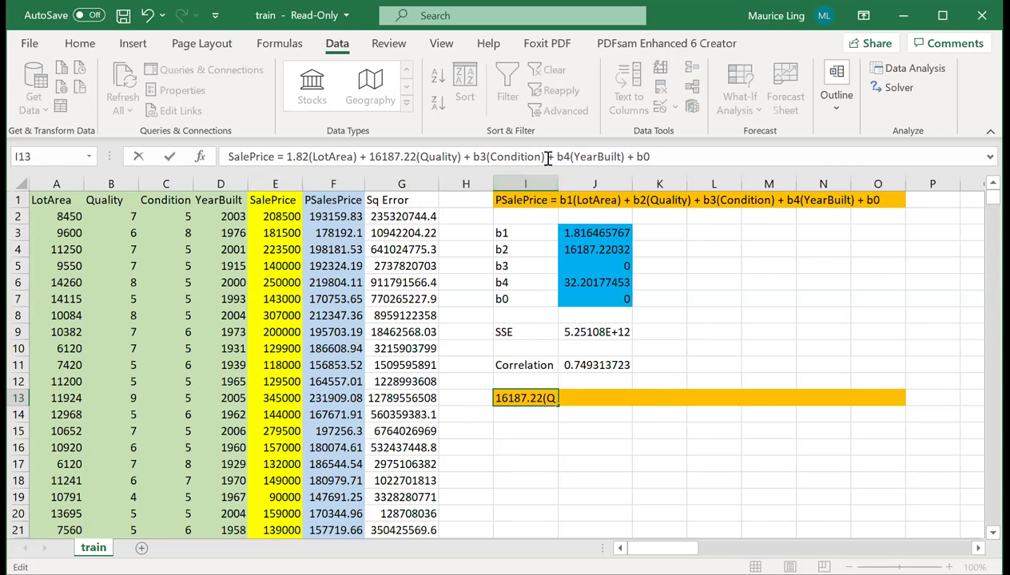
{"action": "left_click_drag", "start_coordinate": [545, 159], "coordinate": [468, 158]}
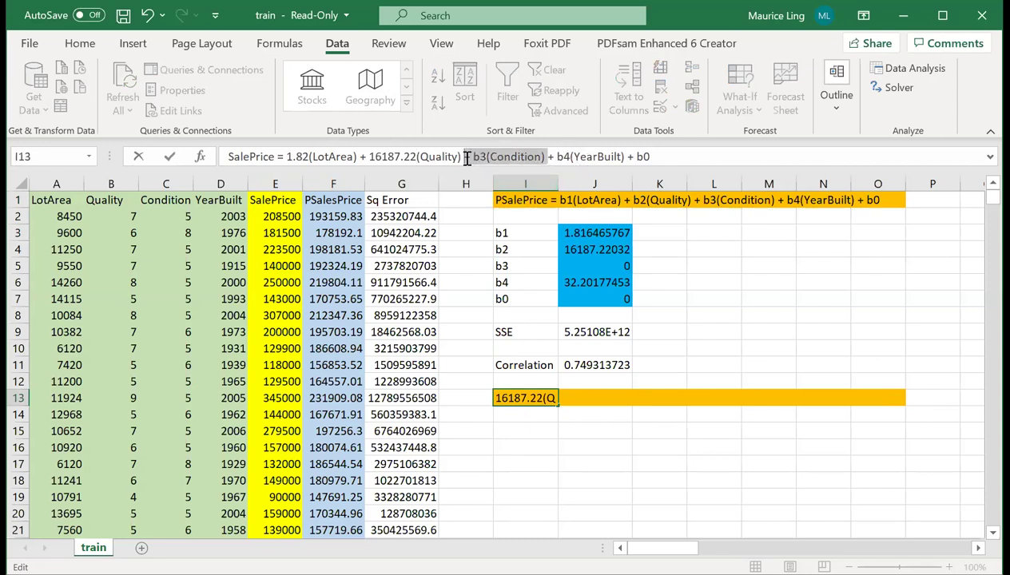
{"action": "key", "text": "Delete"}
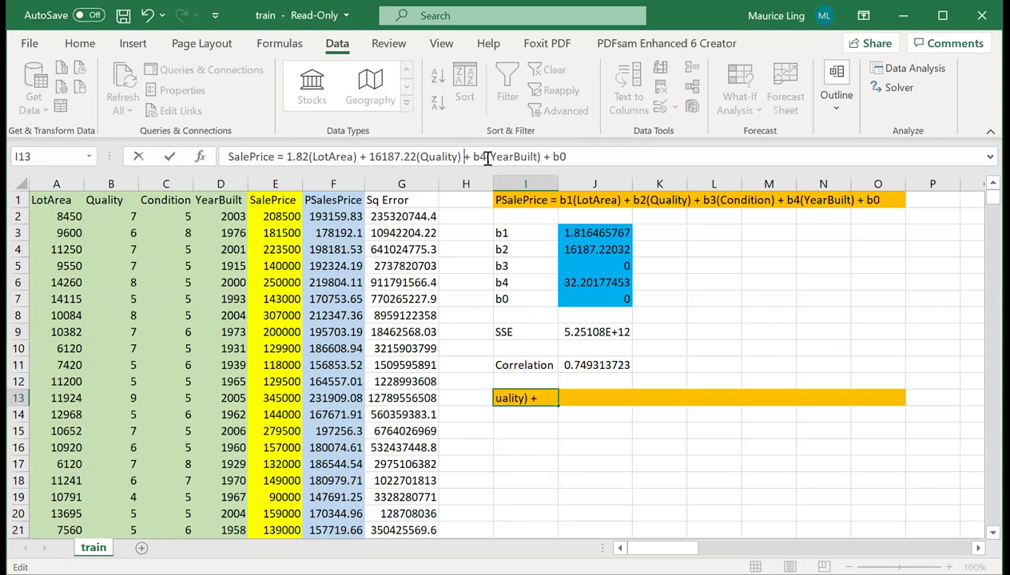
Replace b4 with 32.2, remove the b0 term, and commit the equation in I13.
{"action": "left_click", "coordinate": [485, 157]}
{"action": "key", "text": "BackSpace"}
{"action": "key", "text": "BackSpace"}
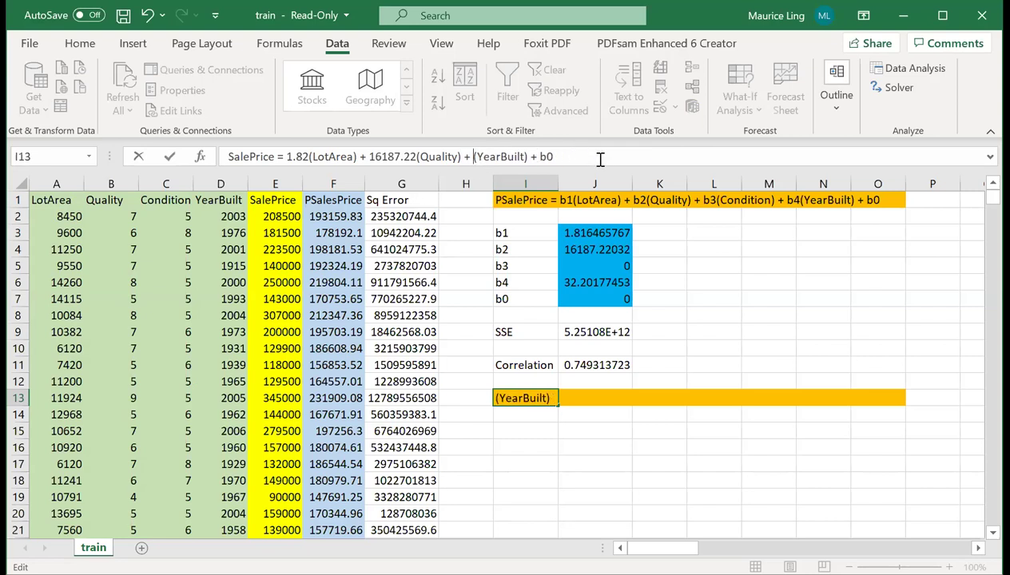
{"action": "type", "text": "32."}
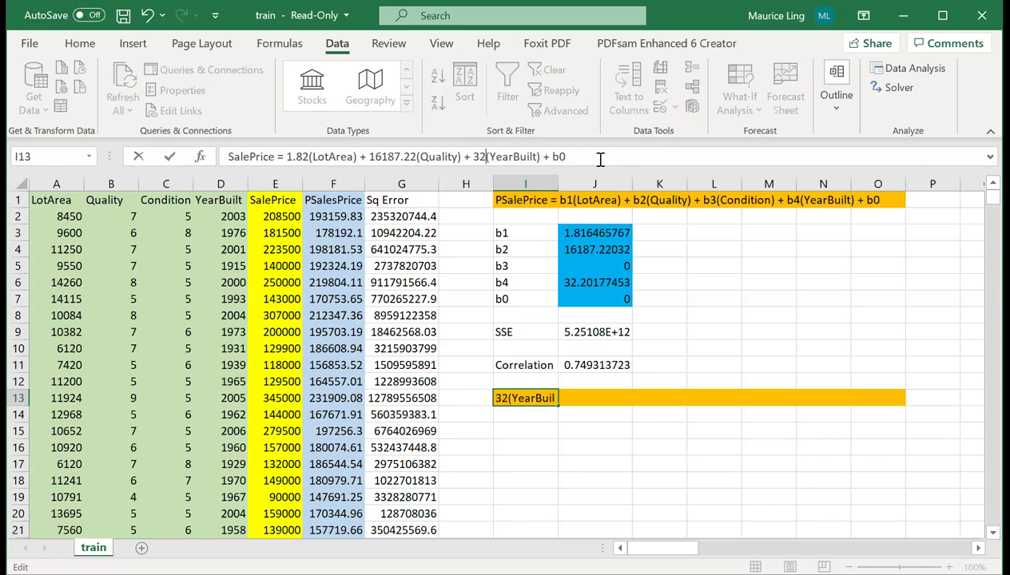
{"action": "type", "text": "2"}
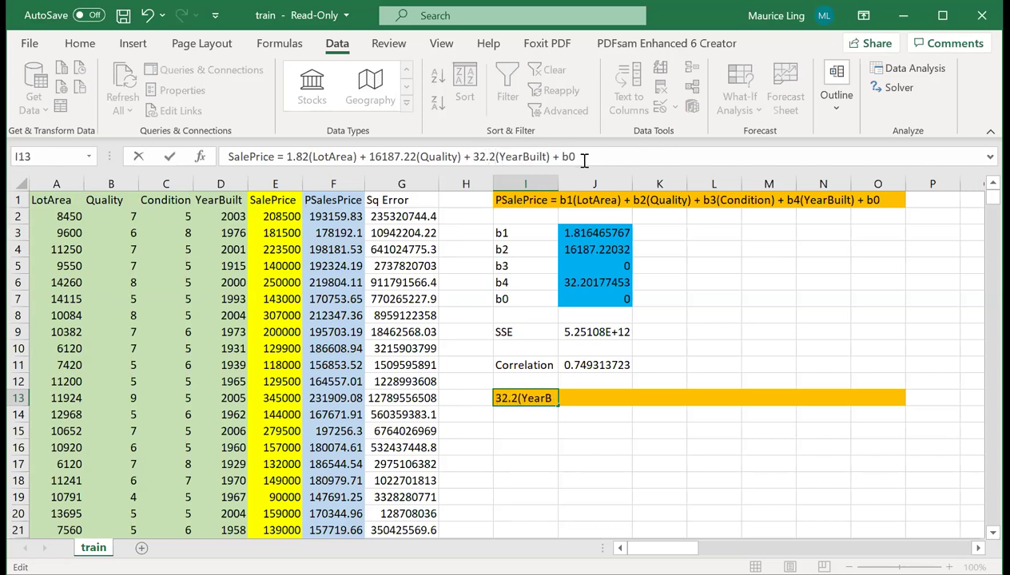
{"action": "key", "text": "BackSpace"}
{"action": "key", "text": "BackSpace"}
{"action": "key", "text": "Return"}
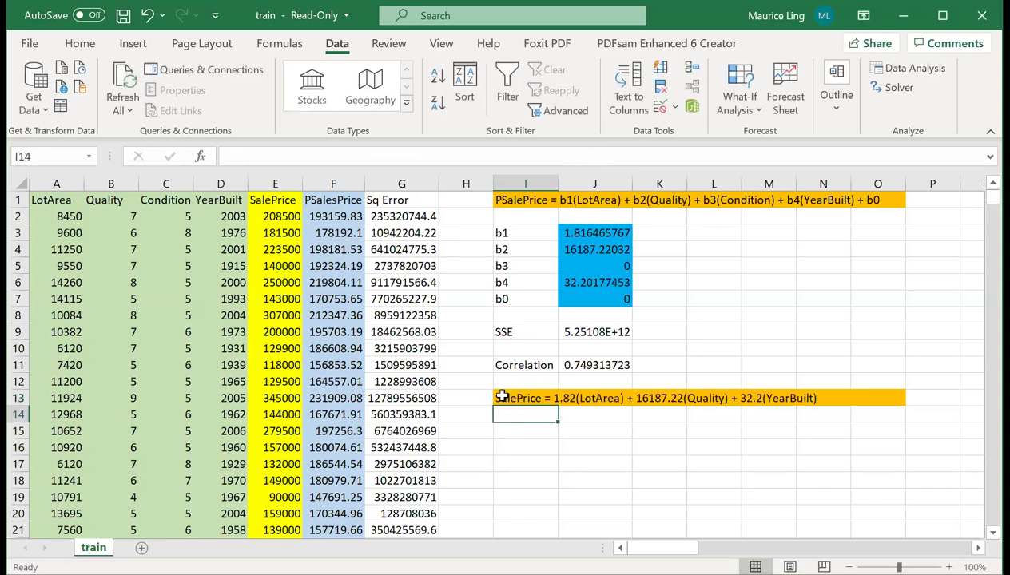
Review the final SalePrice equation in row 13 against the coefficients in J3 to J7 and the SSE in J9.
{"action": "left_click_drag", "start_coordinate": [509, 397], "coordinate": [814, 409]}
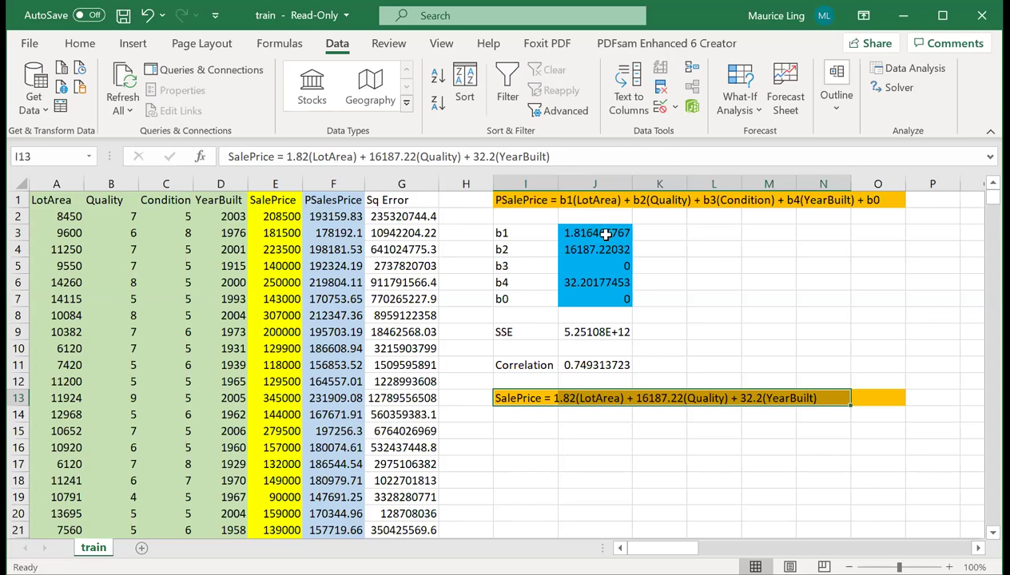
{"action": "left_click_drag", "start_coordinate": [605, 232], "coordinate": [604, 300]}
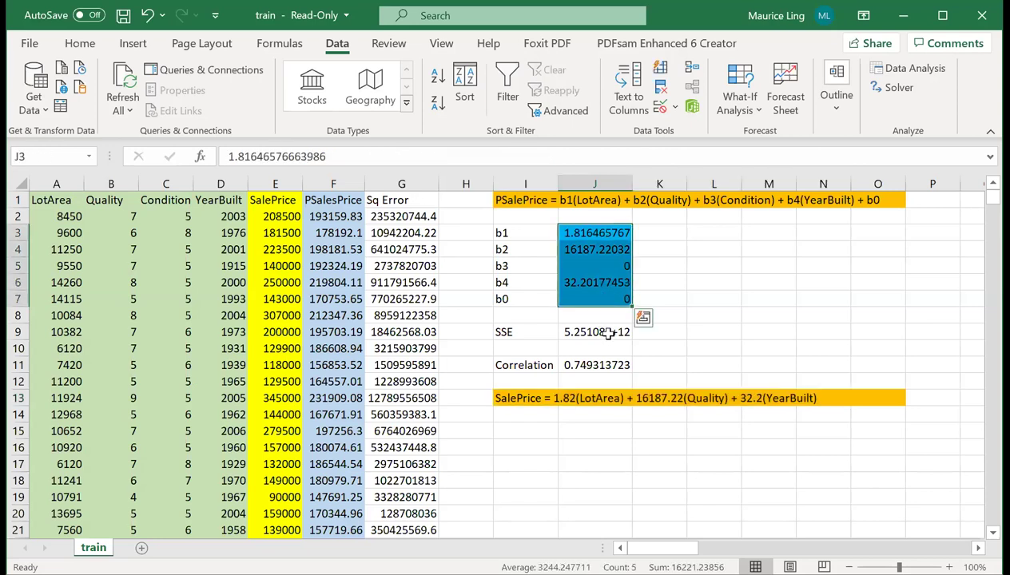
{"action": "left_click", "coordinate": [609, 331]}
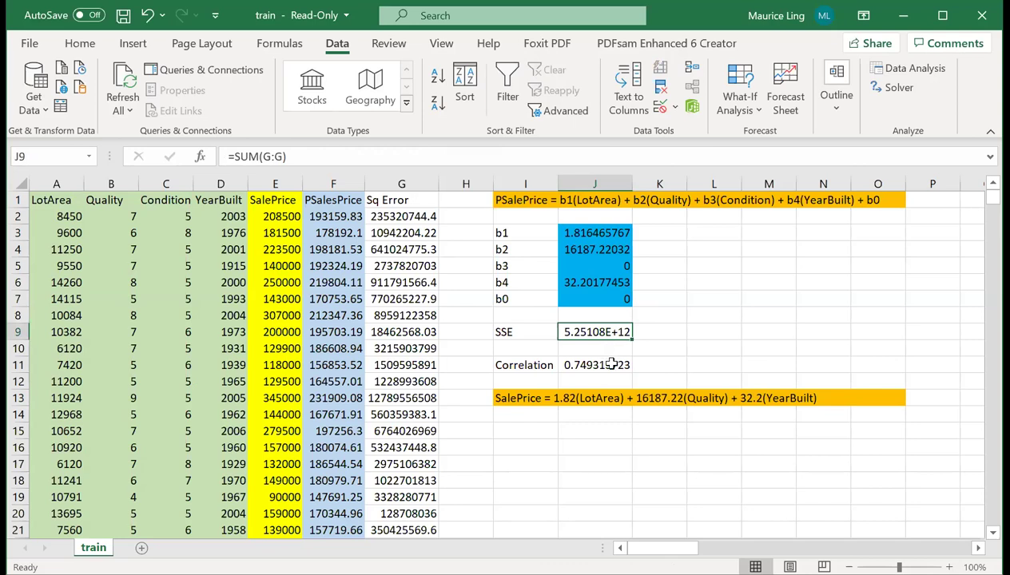